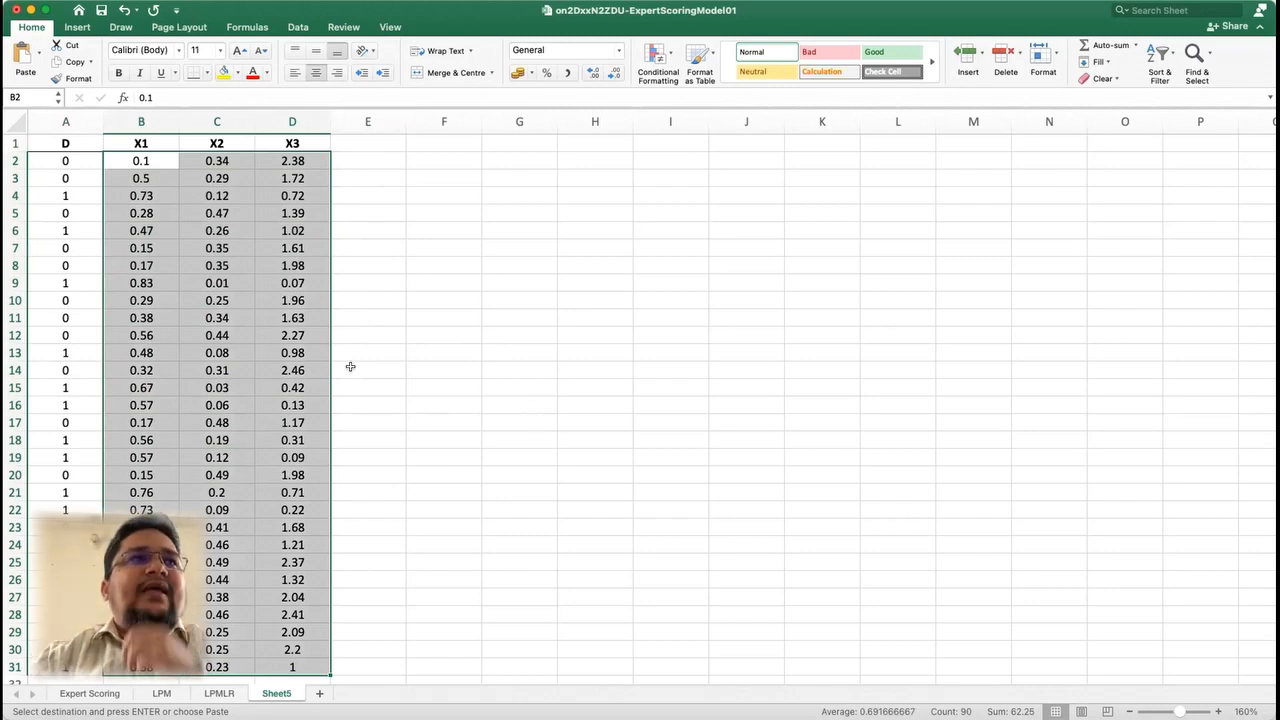
Step: Insert two blank rows above the header row of the D, X1, X2 and X3 data on Sheet5
click(13, 141)
right_click(13, 141)
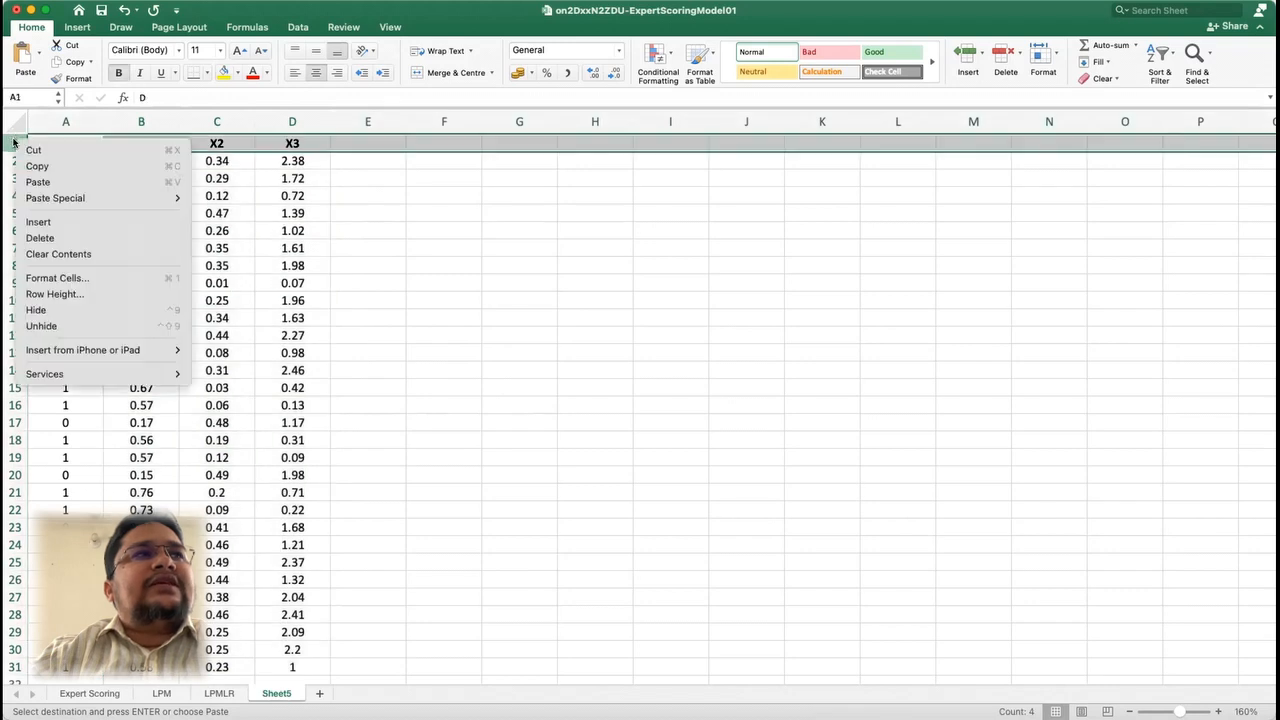
click(51, 223)
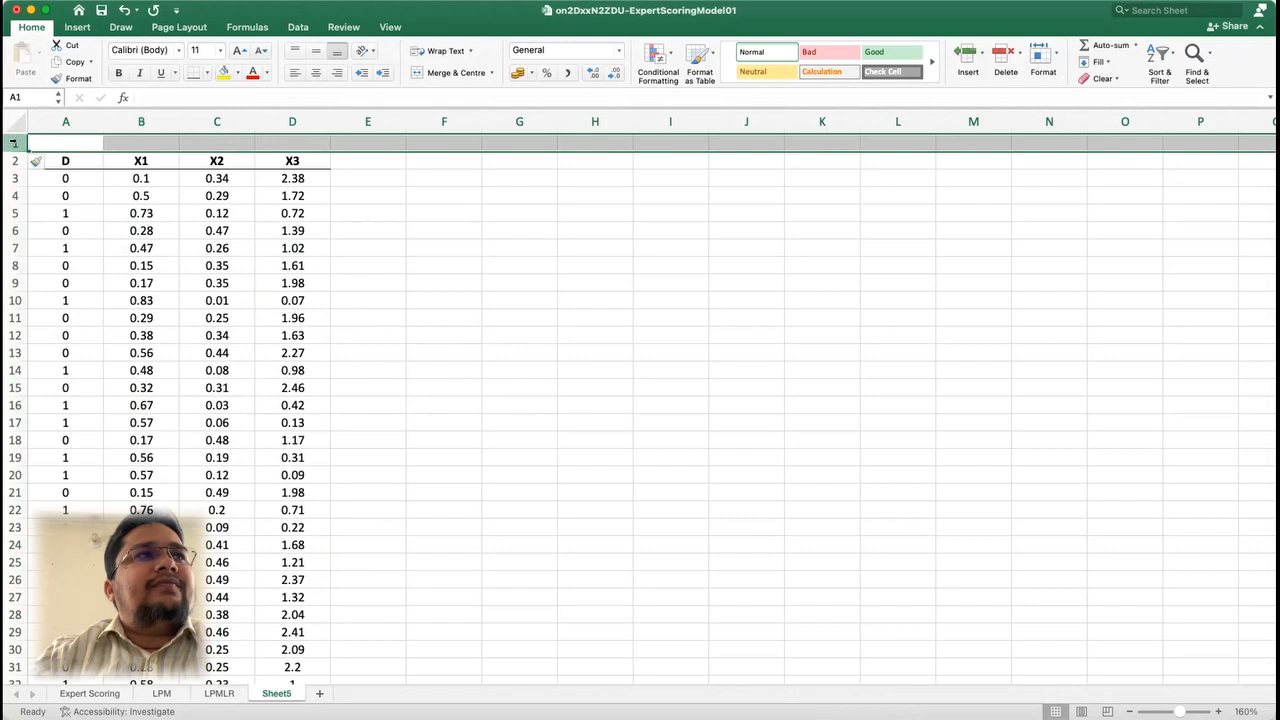
right_click(13, 141)
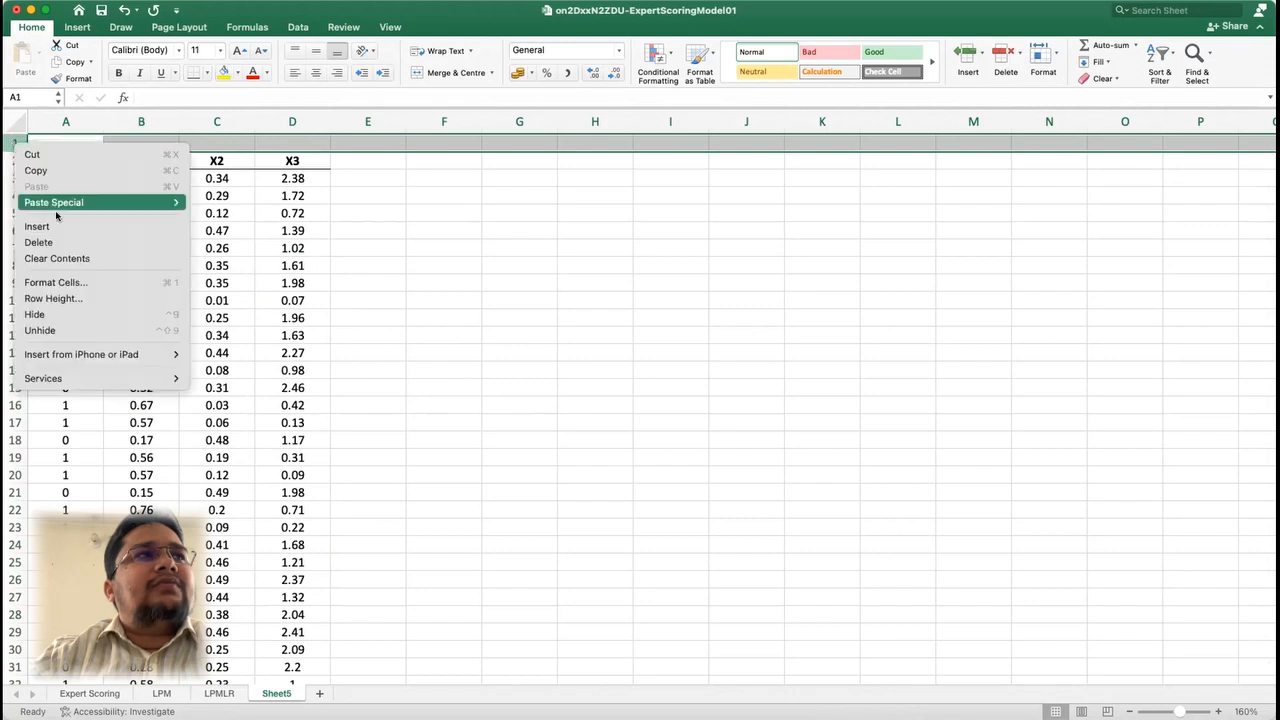
click(429, 232)
click(429, 232)
Step: Enter the ratio label D/A in cell B2, above the X1 header
click(150, 174)
click(164, 163)
text(D)
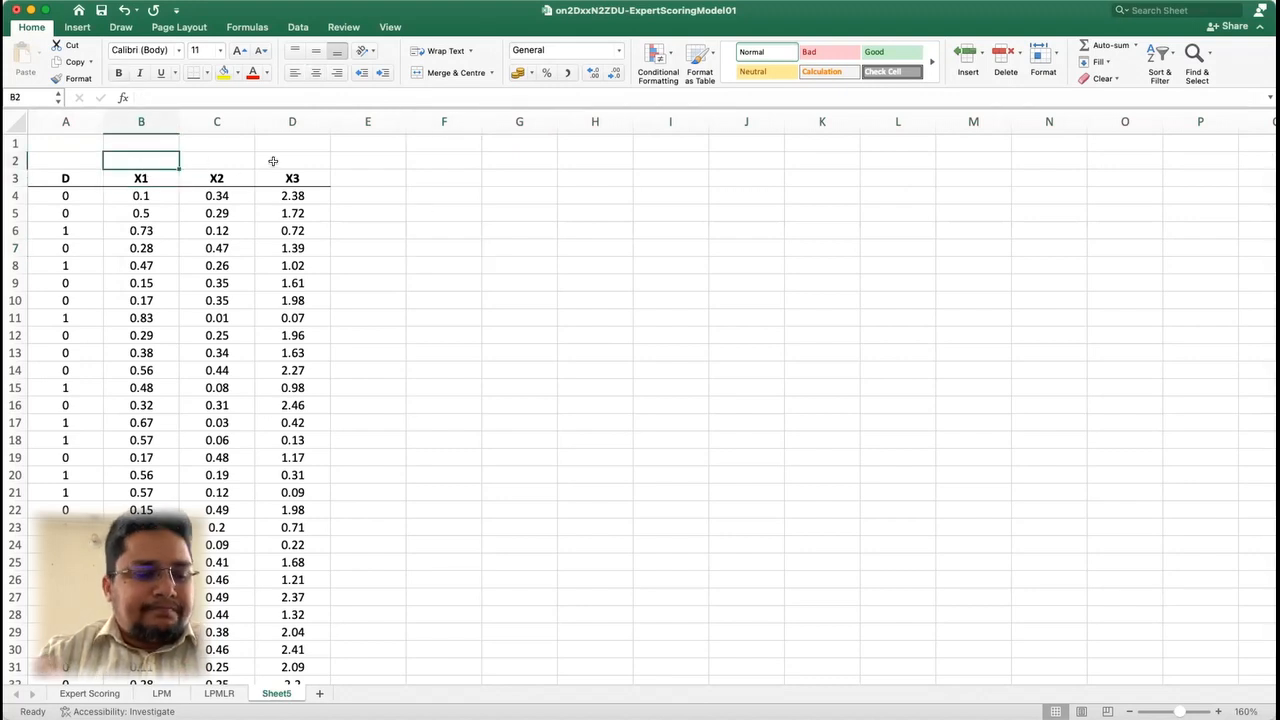
text(/A)
key(Tab)
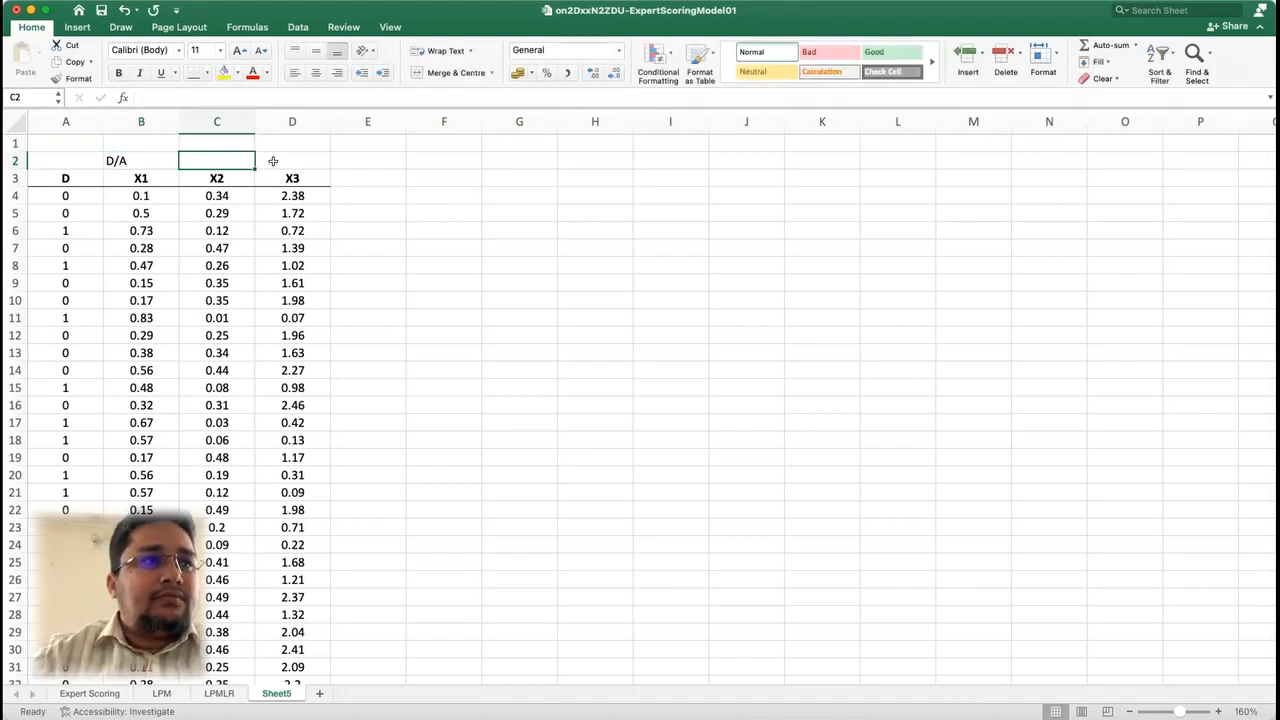
Step: Check the variable definitions on the LPM sheet and enter NI/S above X2 and CA/CL above X3 in row 2 of Sheet5
click(161, 693)
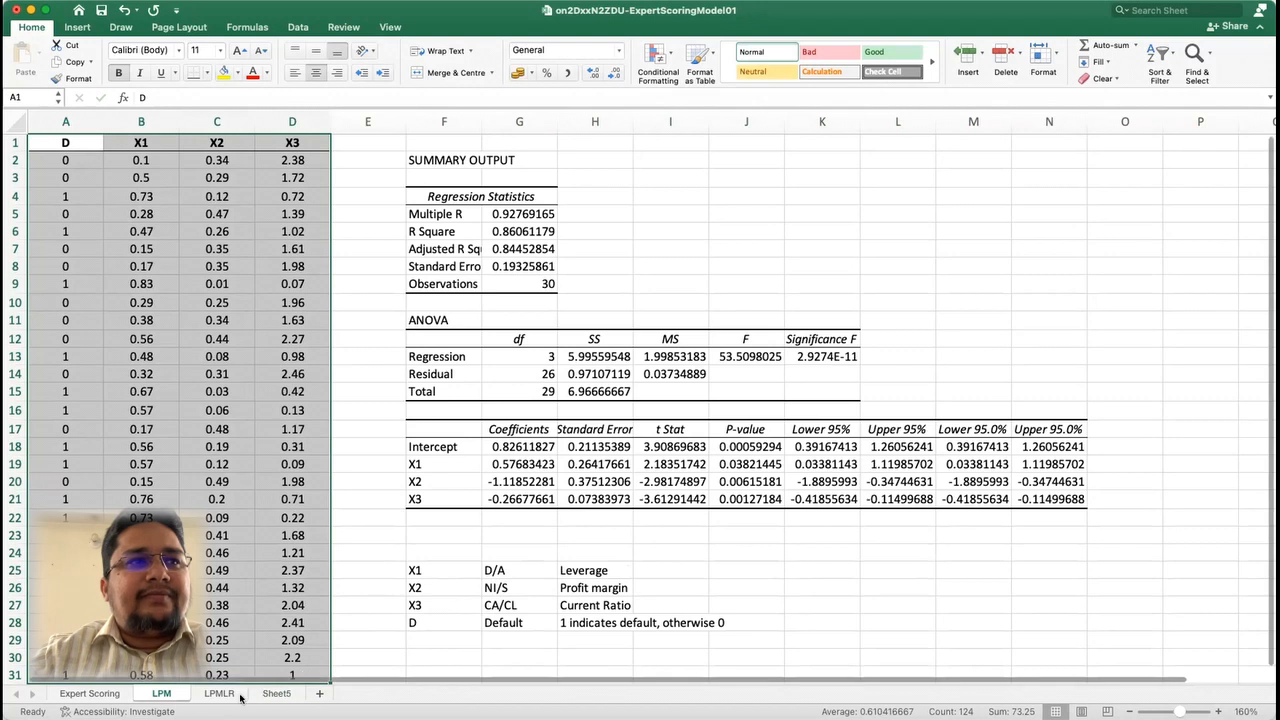
click(277, 693)
text(NI)
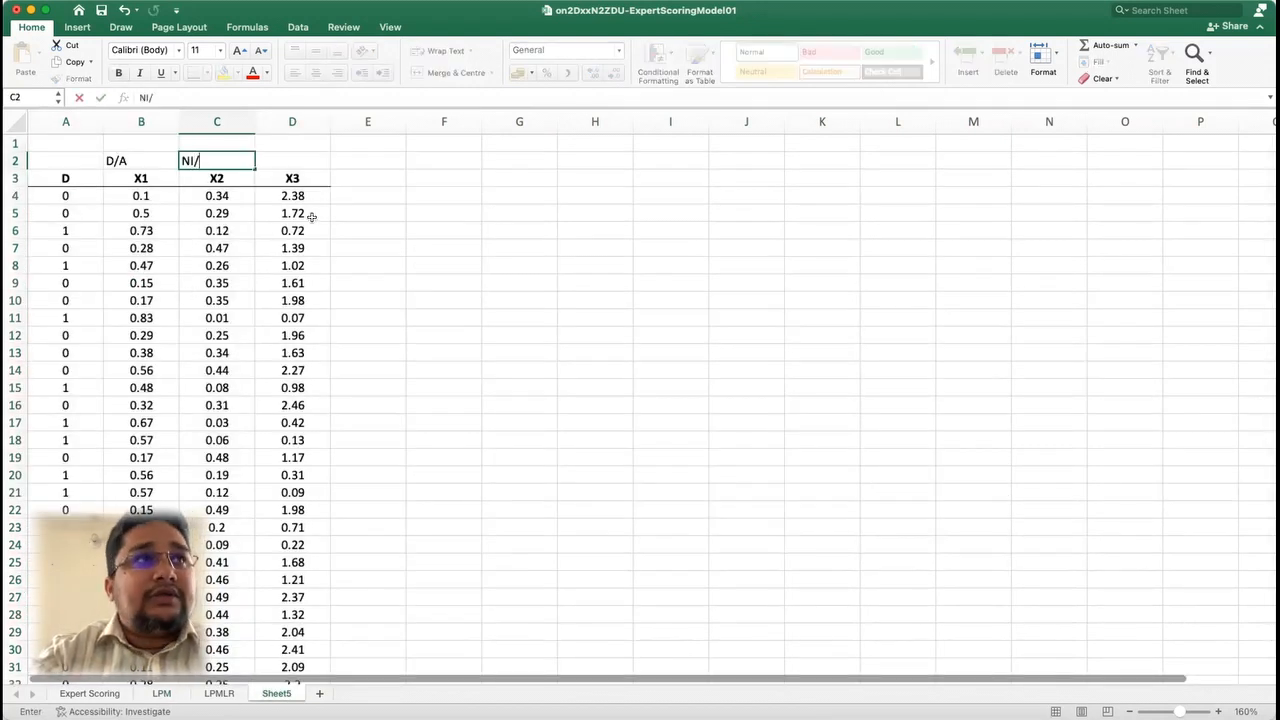
text(/S)
key(Tab)
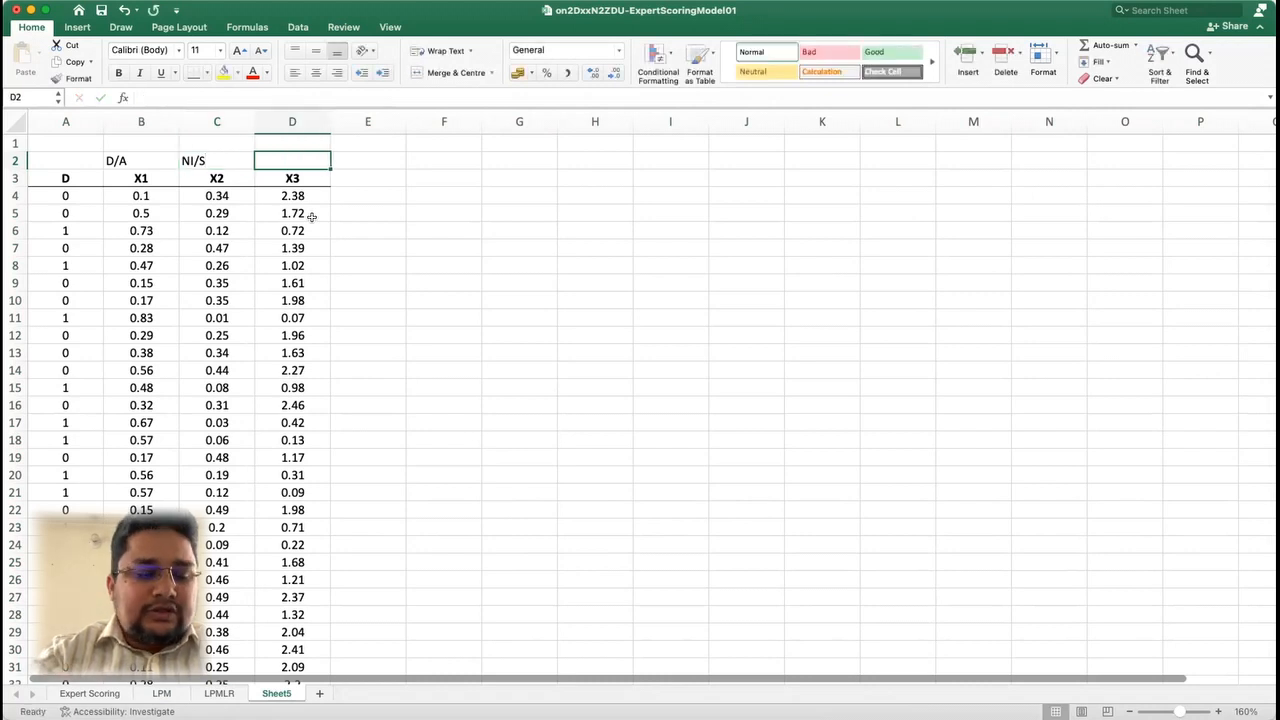
text(CA/CL)
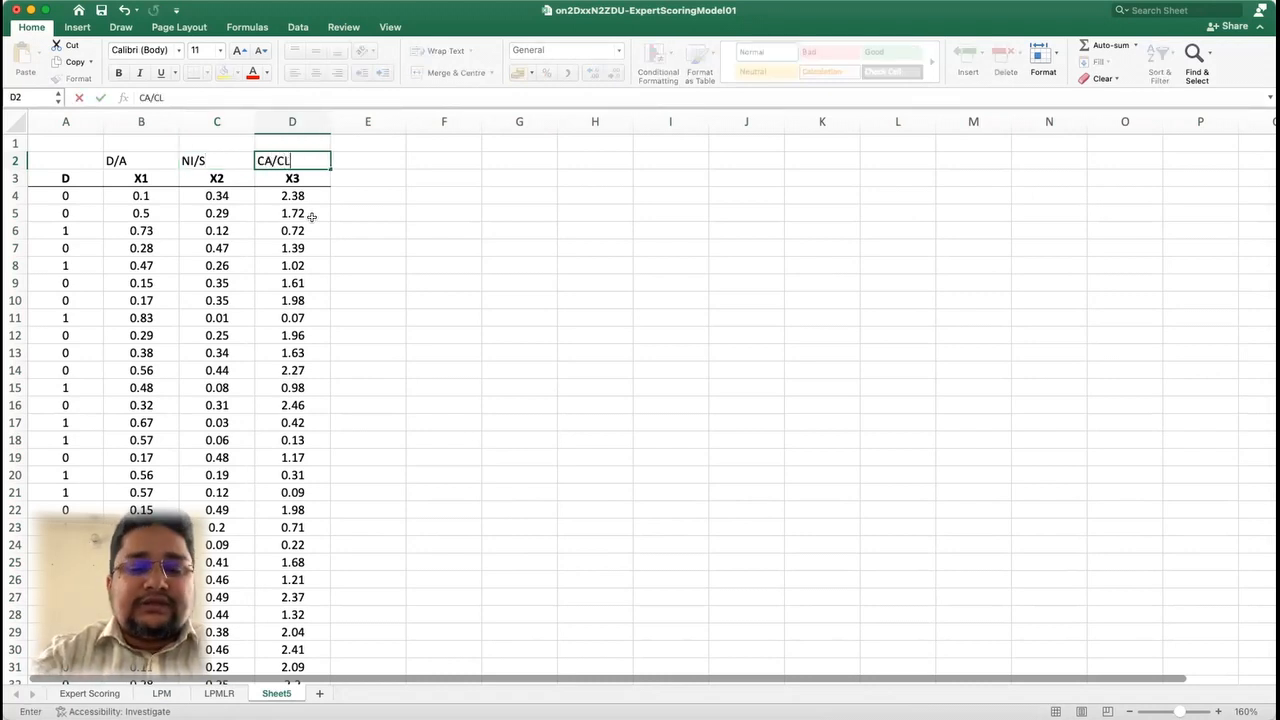
key(Return)
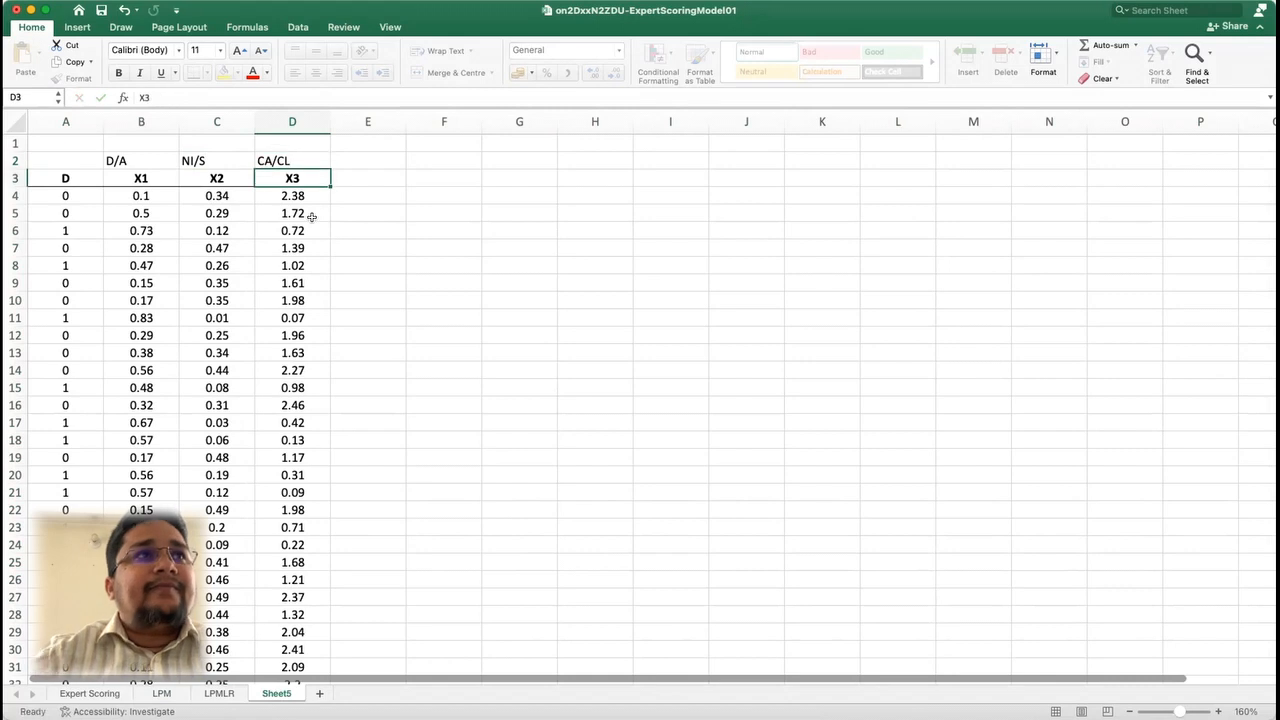
Step: Enter the category headings Leverage, Profitability and Liquidity in cells B1, C1 and D1
click(137, 141)
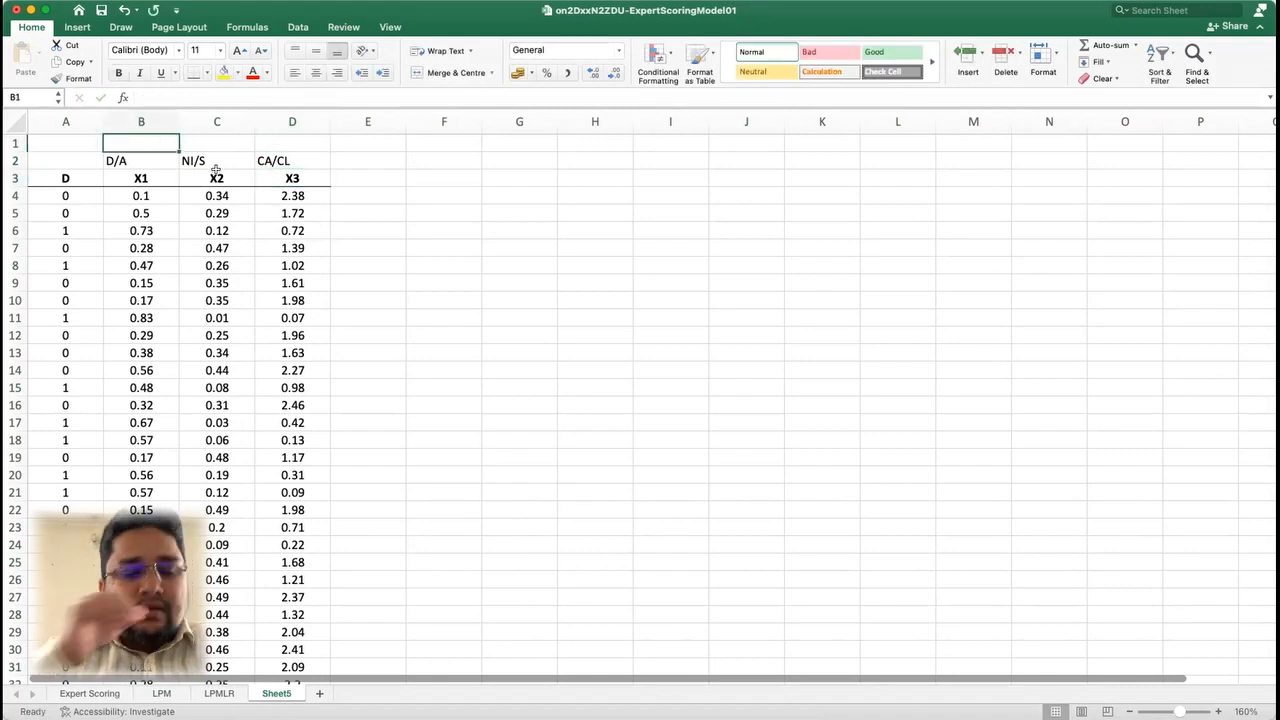
text(Leverage)
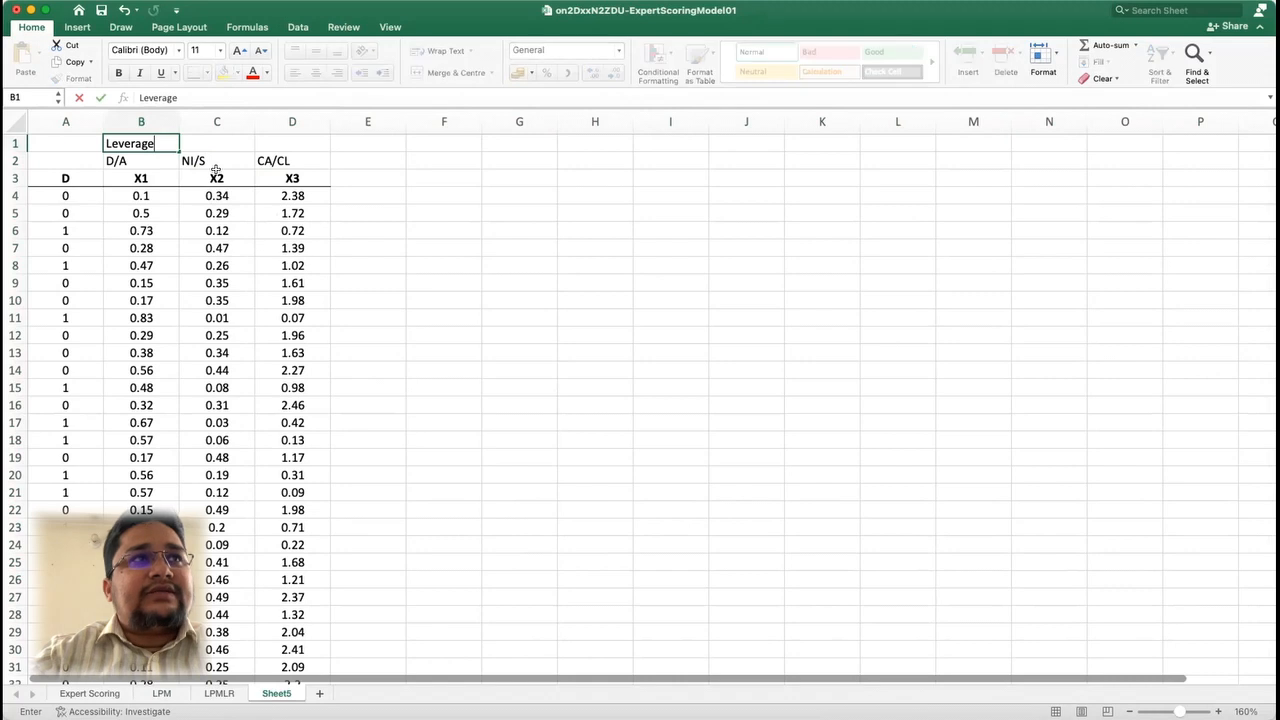
key(Tab)
text(Prof)
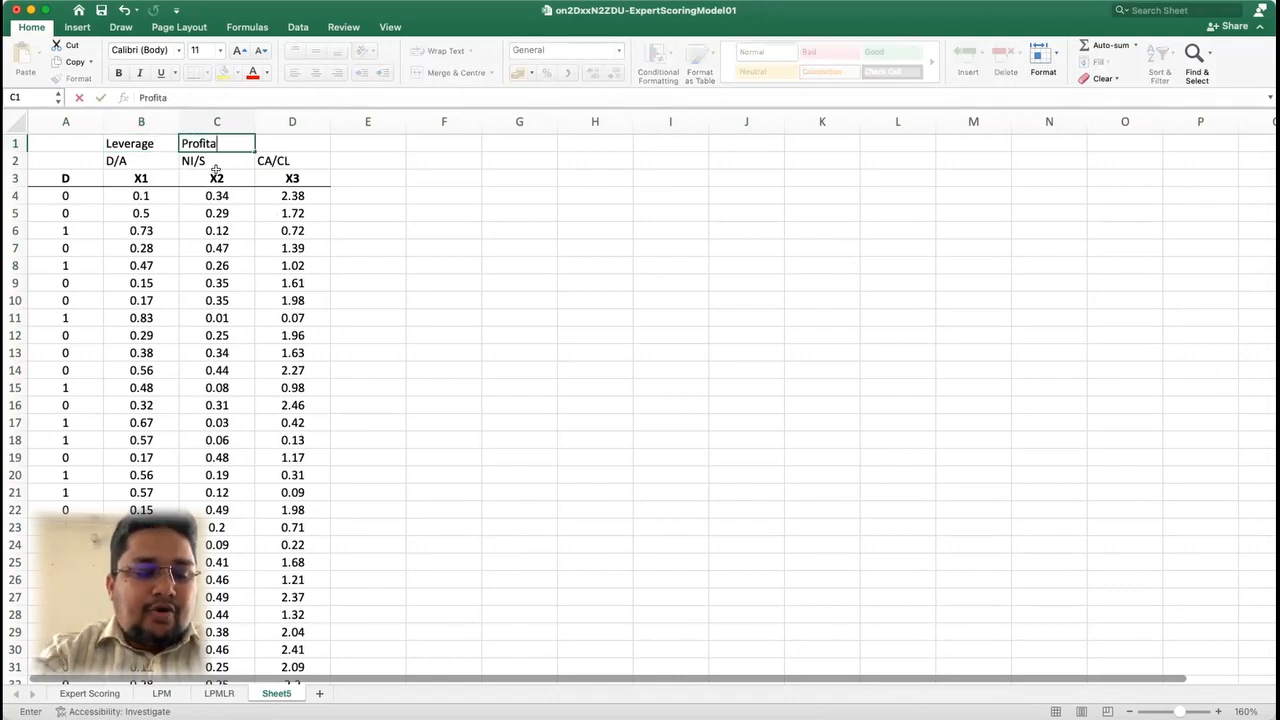
text(itability)
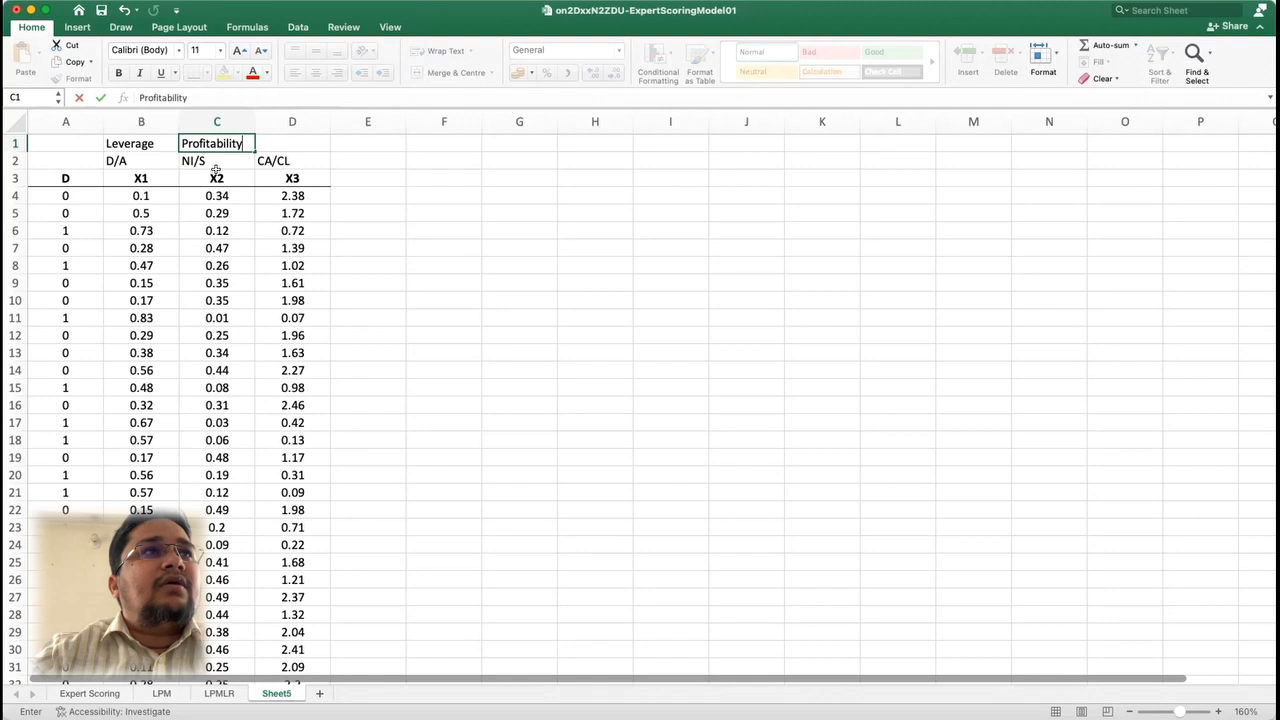
key(Tab)
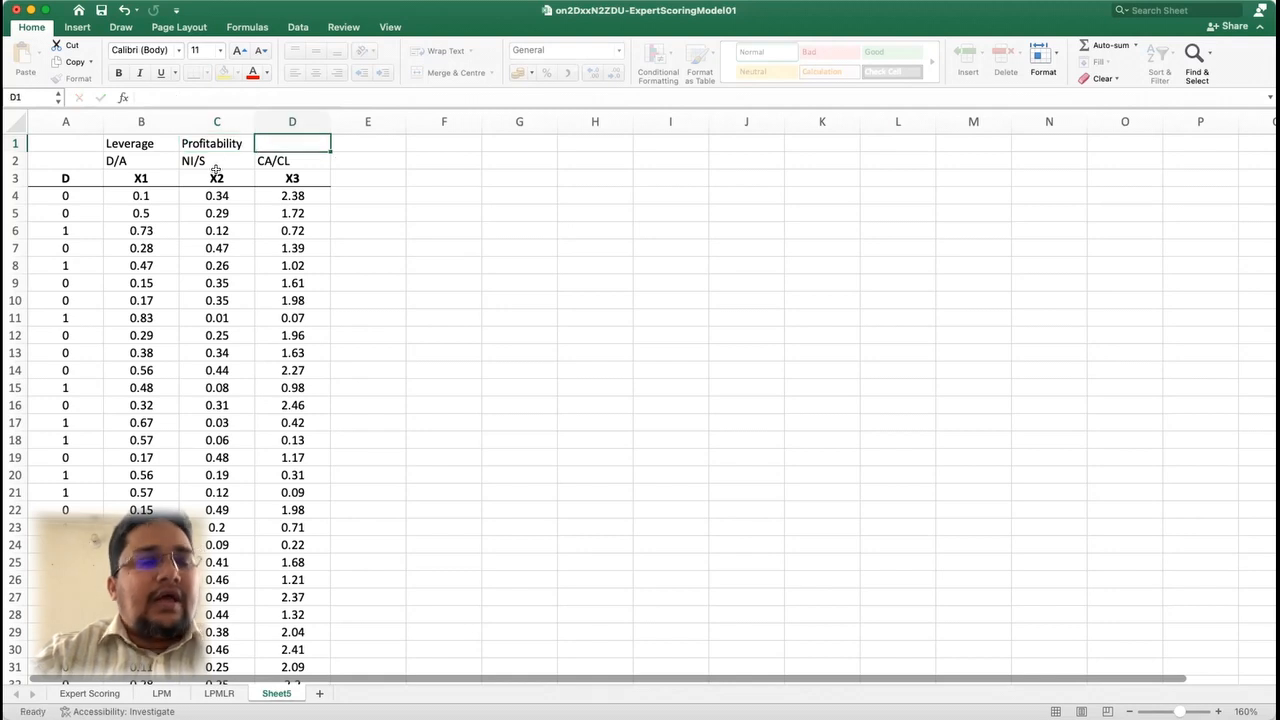
text(Li)
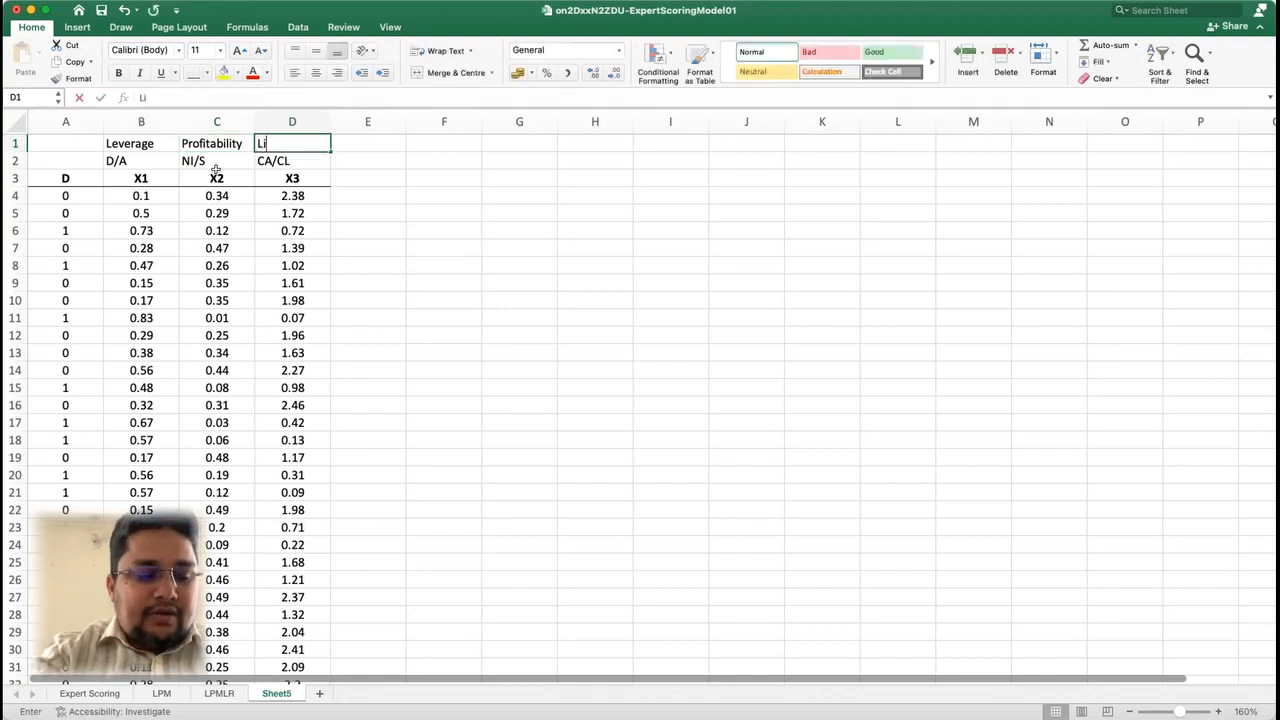
text(quidity)
key(Tab)
Step: Enter the heading Default in cell A1, above the D column
click(42, 150)
text(Default)
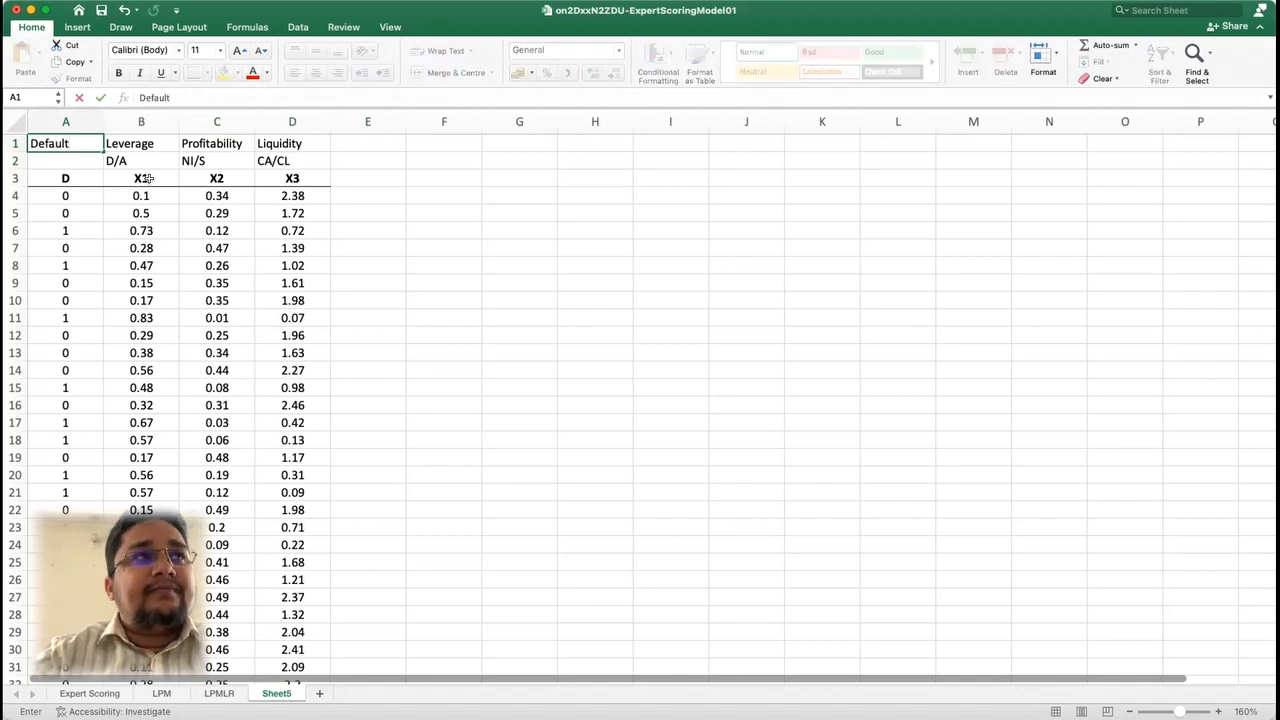
key(Return)
click(485, 249)
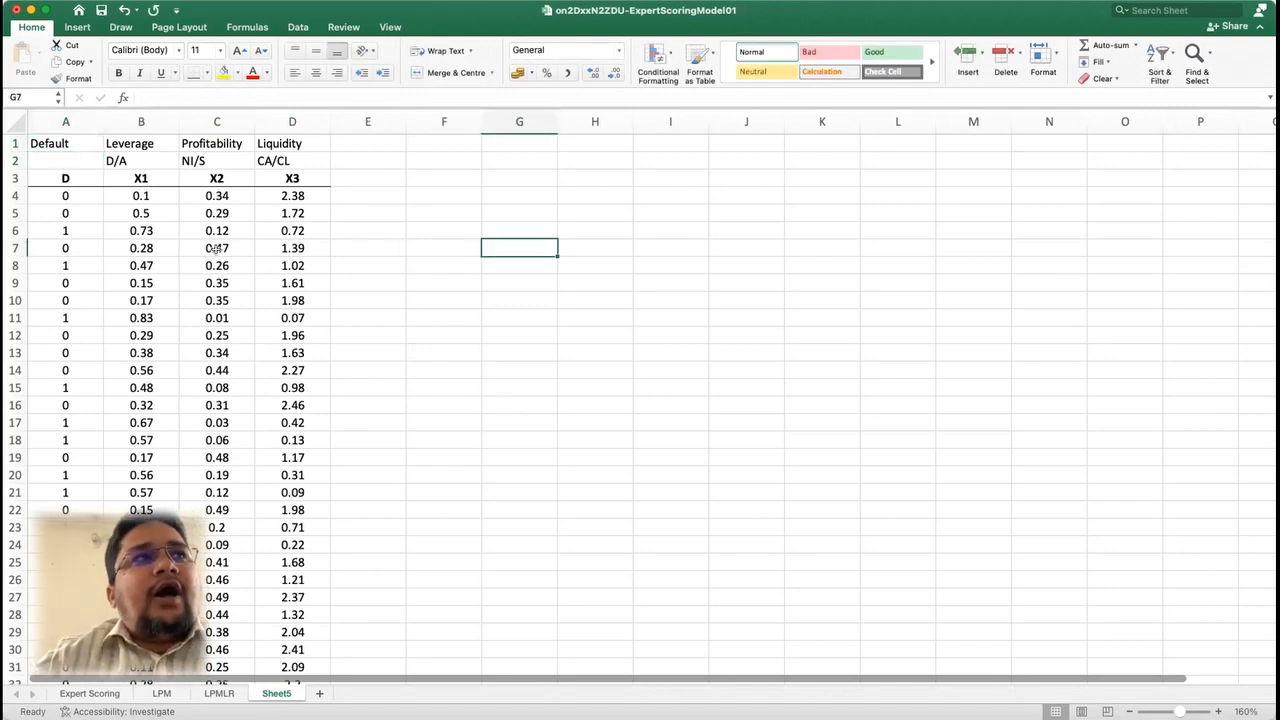
Step: Examine the X1 to X3 values in B4:D33 and the default indicators in column A
click(131, 190)
drag(131, 190, 286, 652)
scroll(414, 338, down, 5)
scroll(414, 338, up, 6)
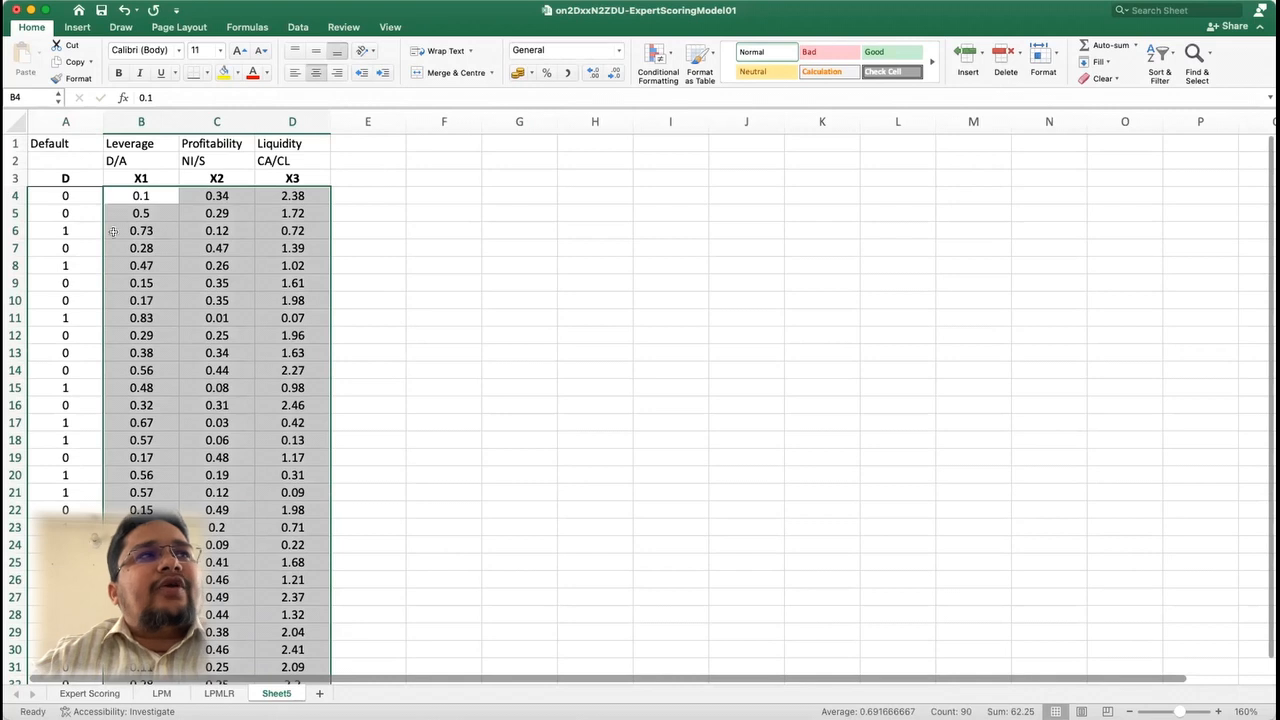
drag(83, 194, 91, 508)
click(516, 249)
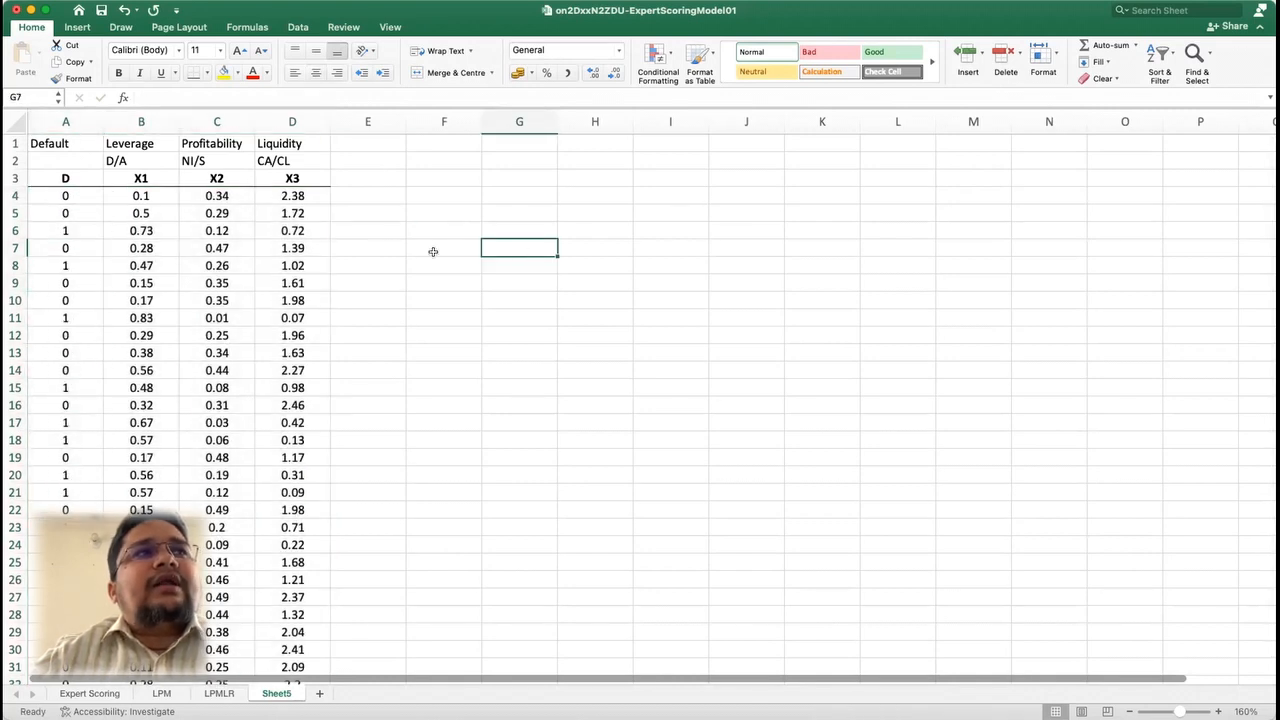
click(620, 262)
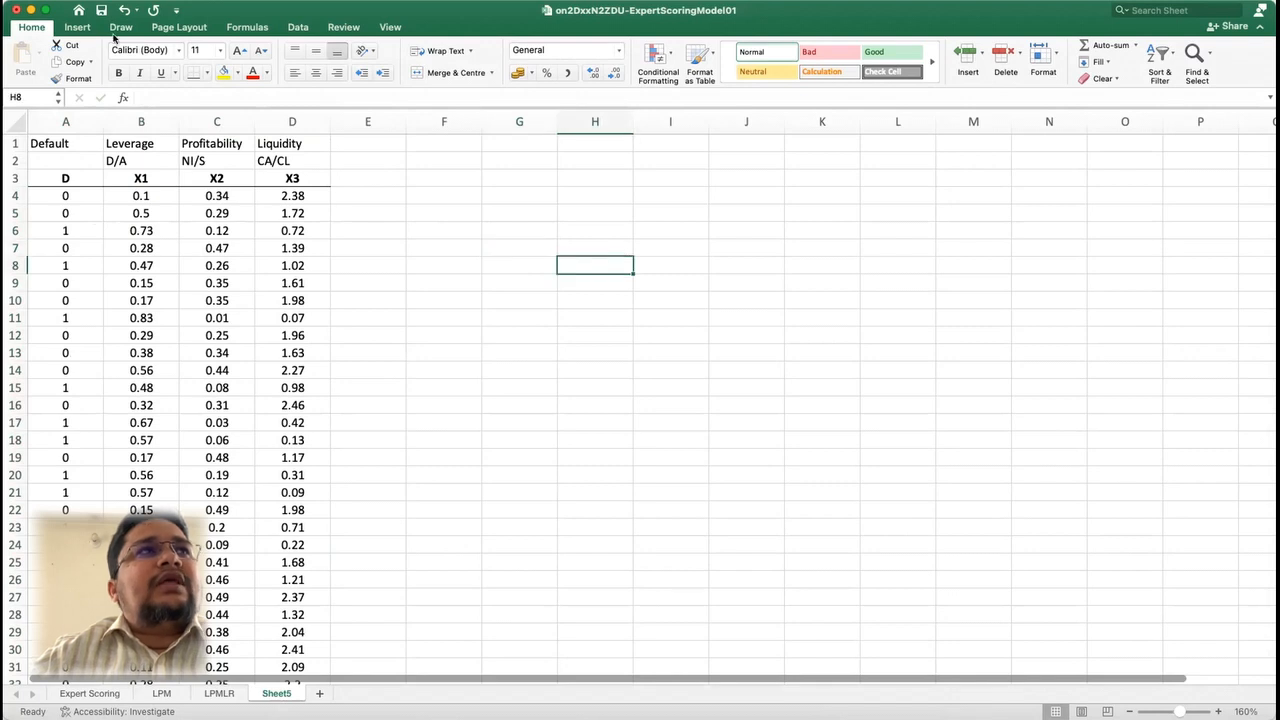
Step: Start the Regression analysis from the data analysis tools and clear its leftover X range and output range
click(298, 27)
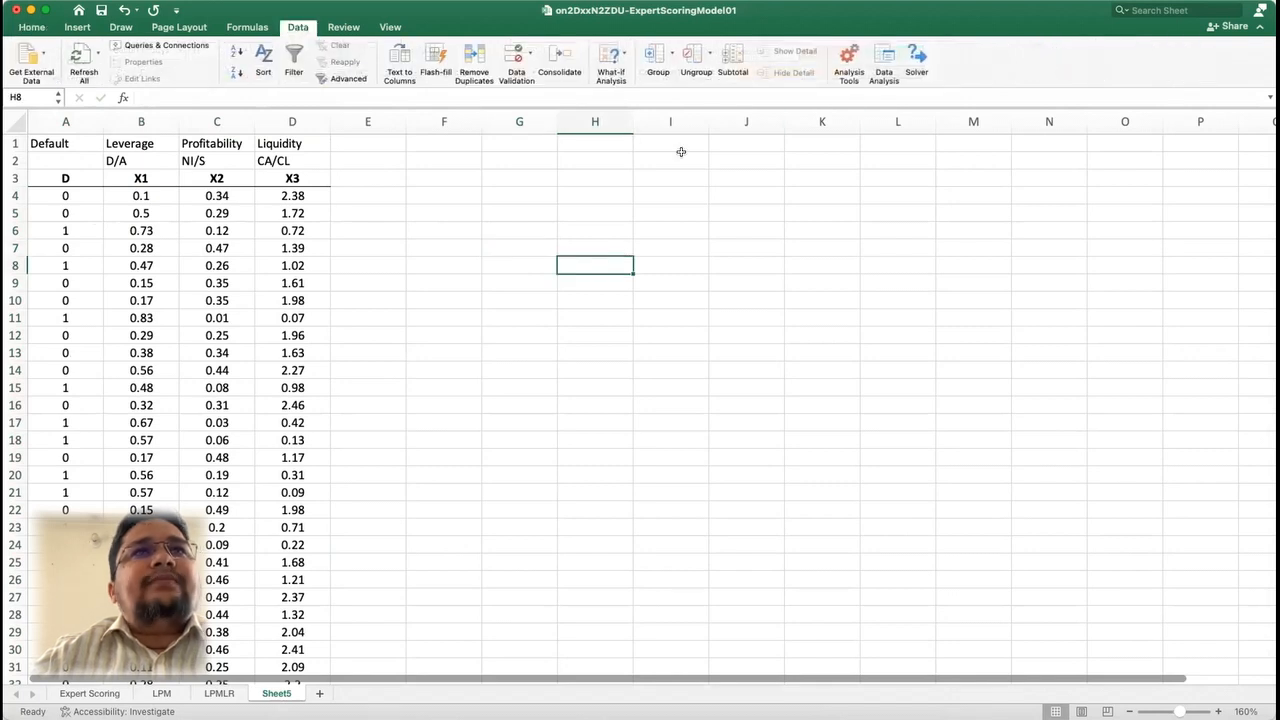
click(880, 58)
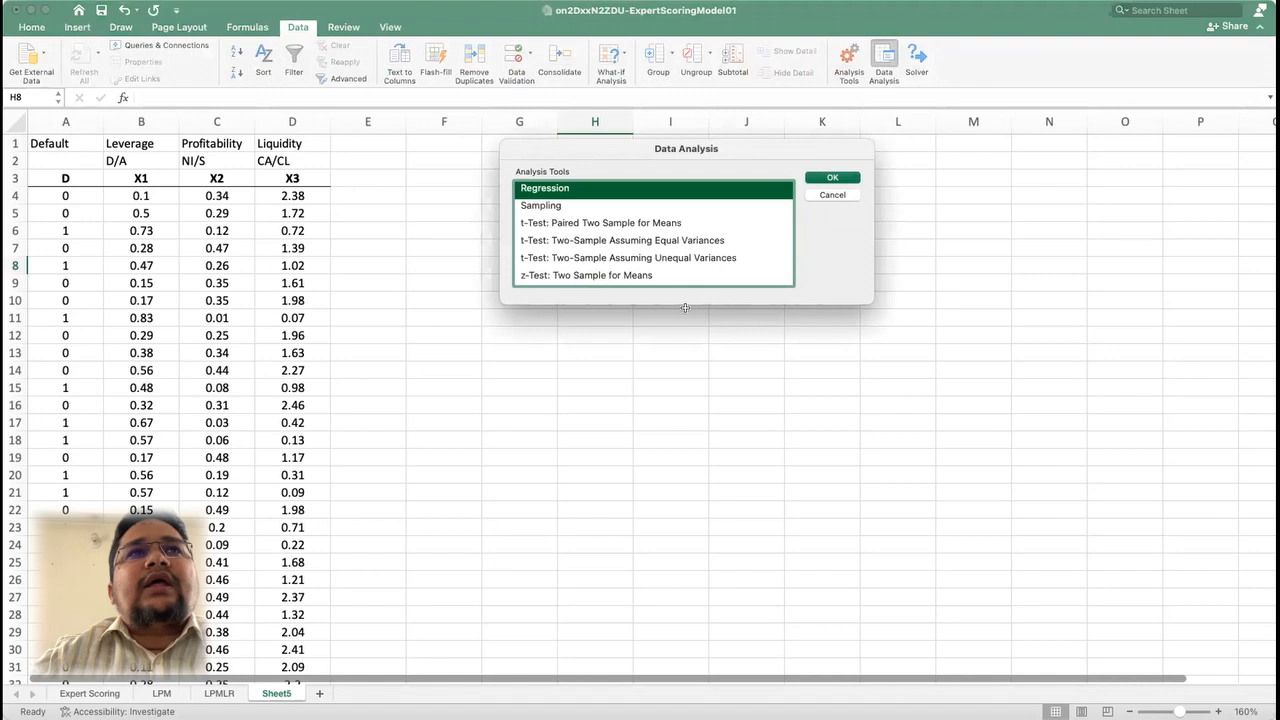
click(831, 179)
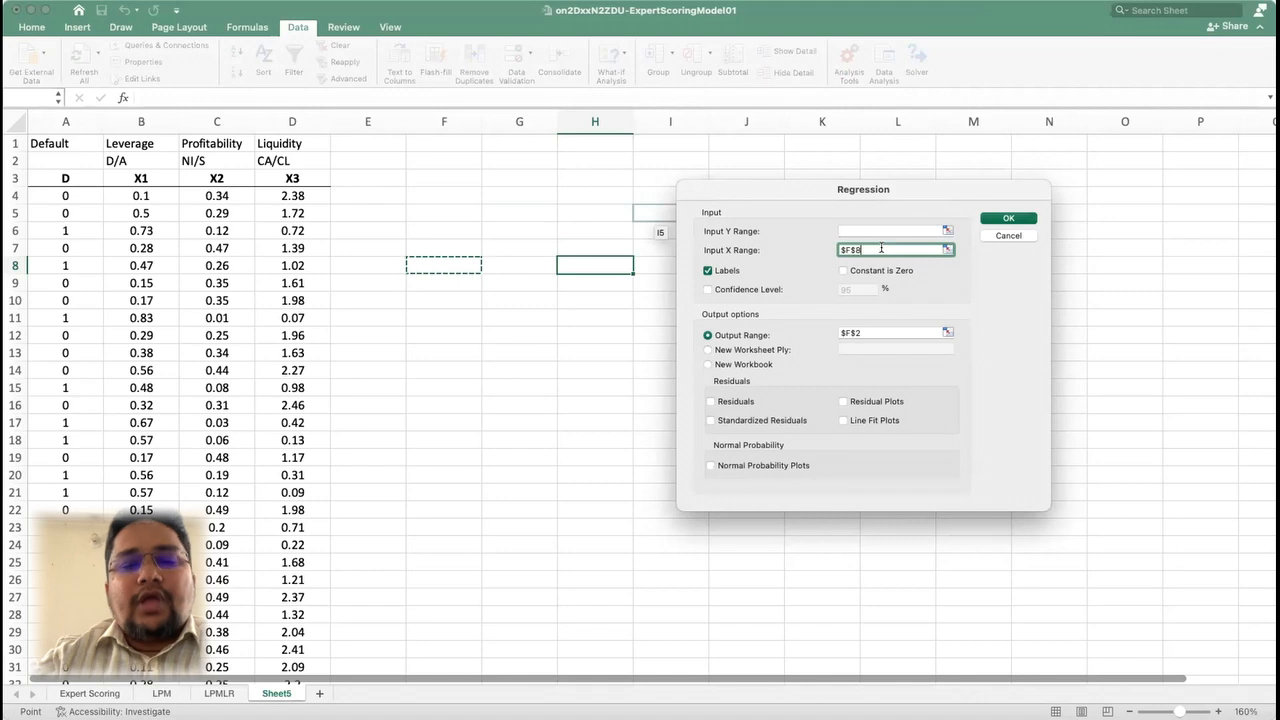
key(BackSpace)
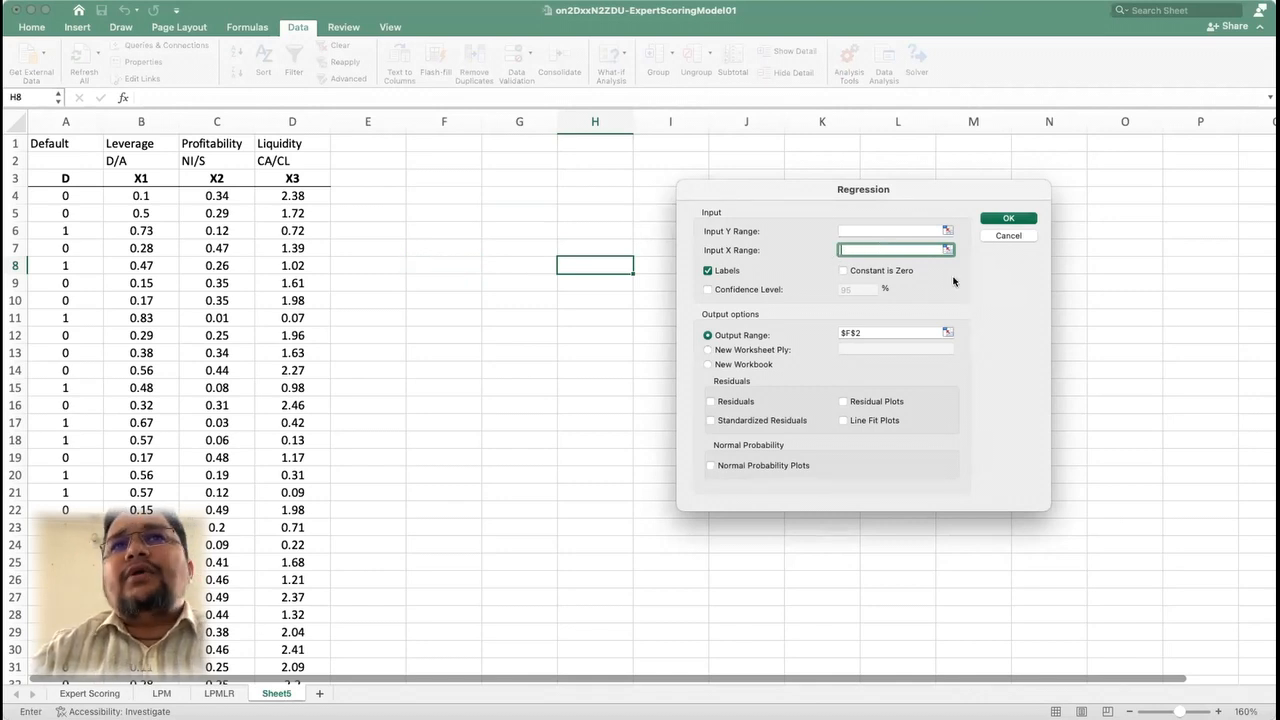
click(900, 328)
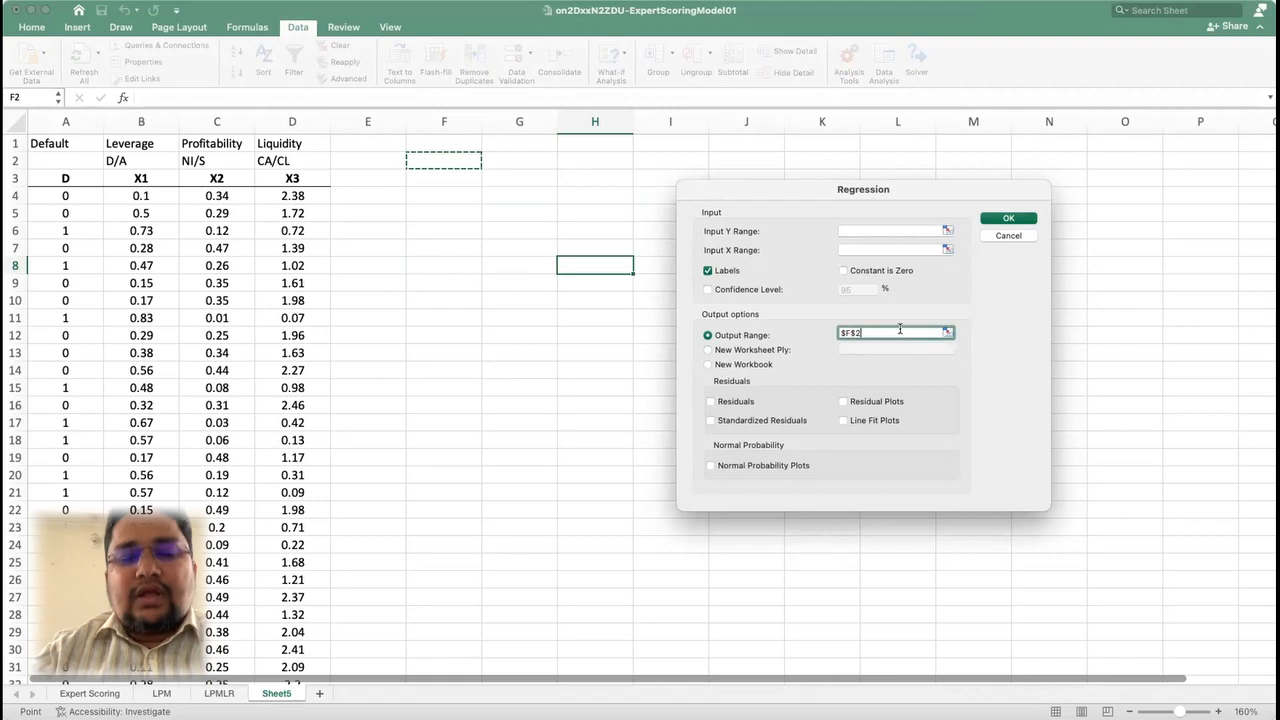
key(BackSpace)
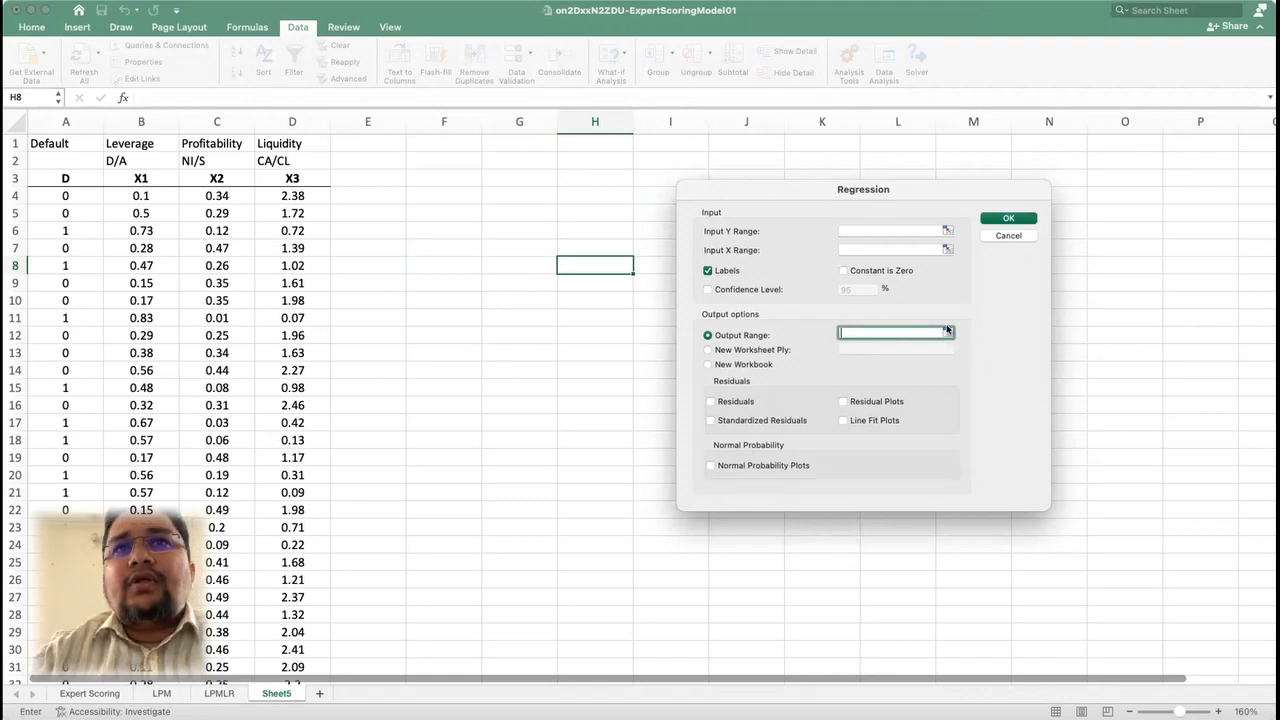
Step: Set the regression's Y range to $A$3:$A$33, covering the D header and all default values, with Labels enabled
click(871, 229)
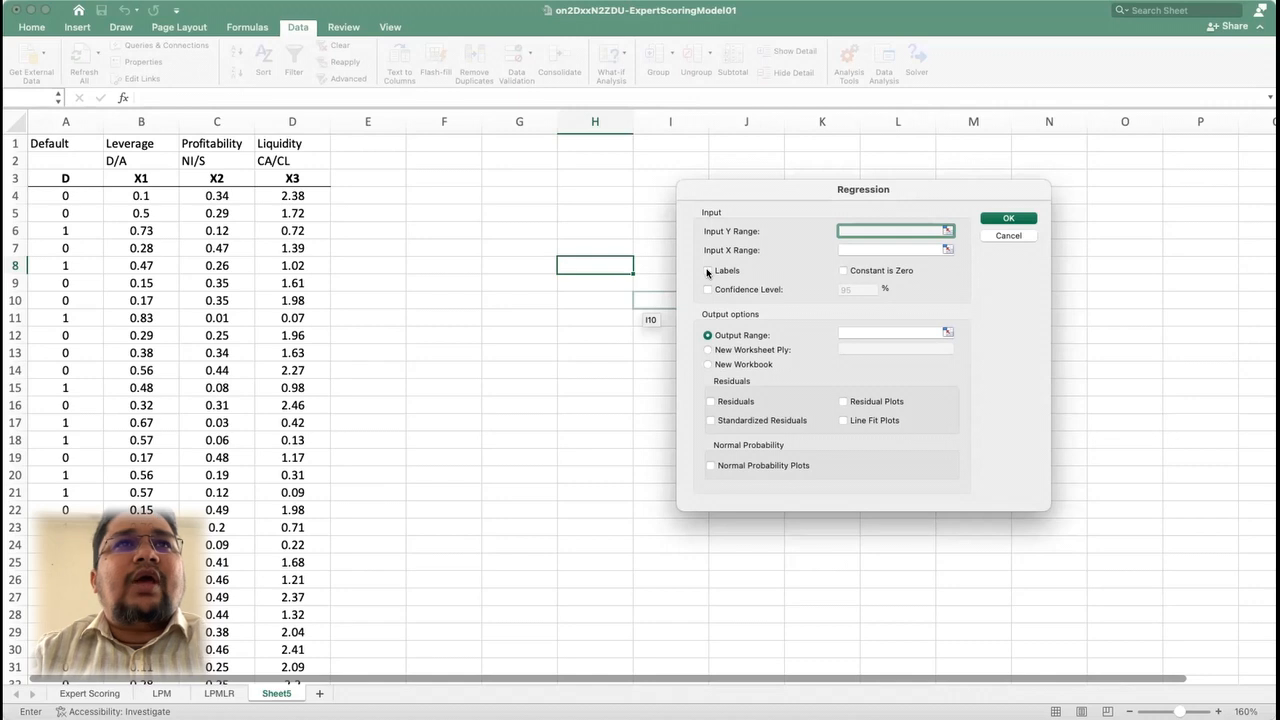
drag(65, 178, 91, 693)
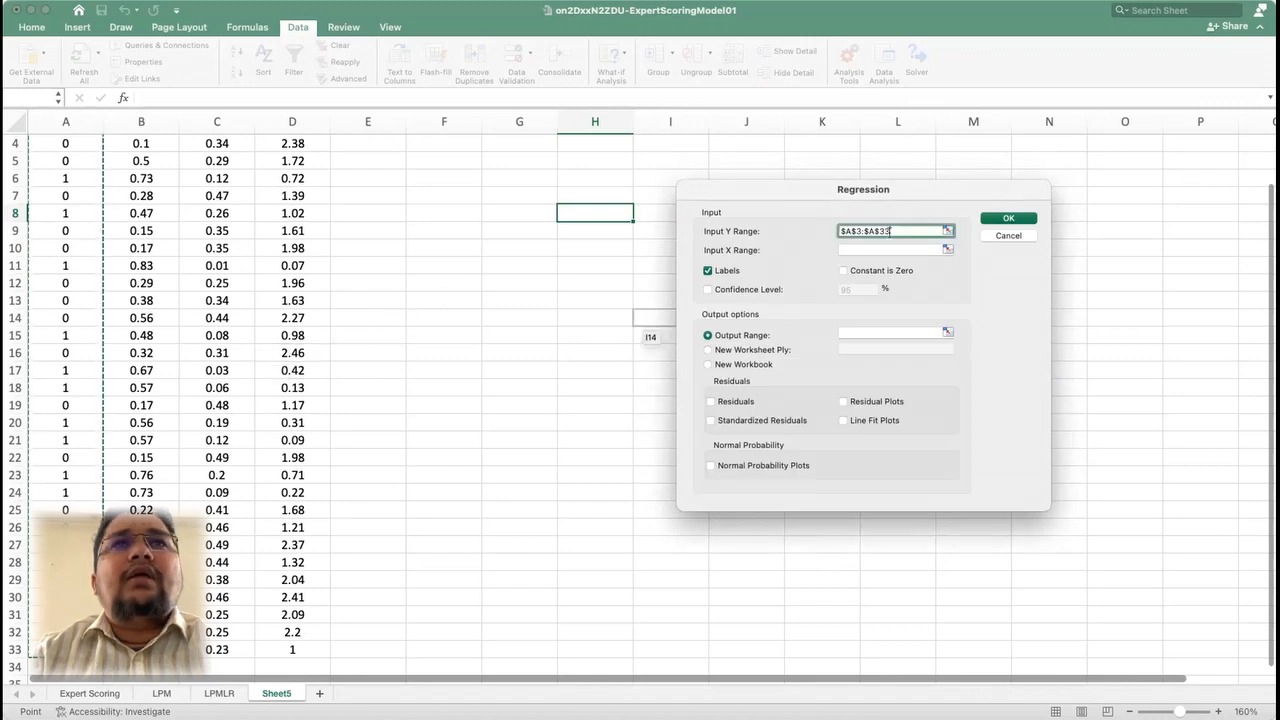
scroll(494, 278, down, 5)
scroll(464, 279, up, 6)
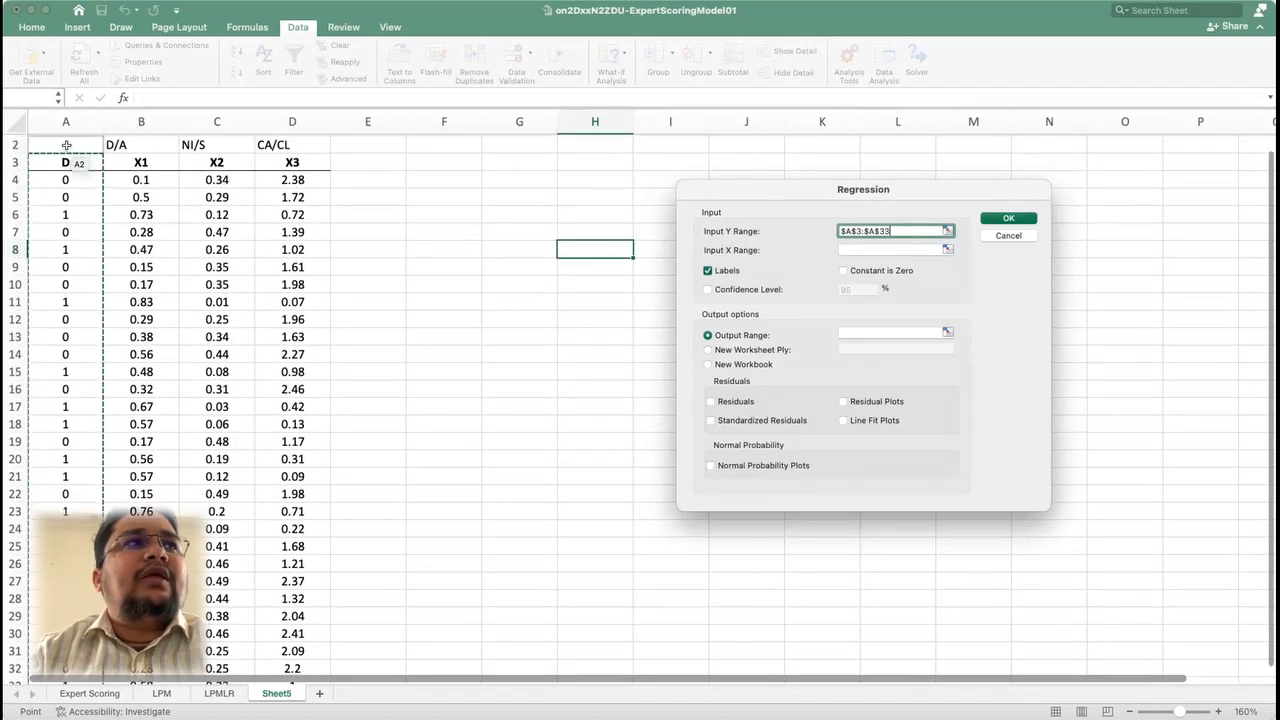
scroll(54, 308, down, 3)
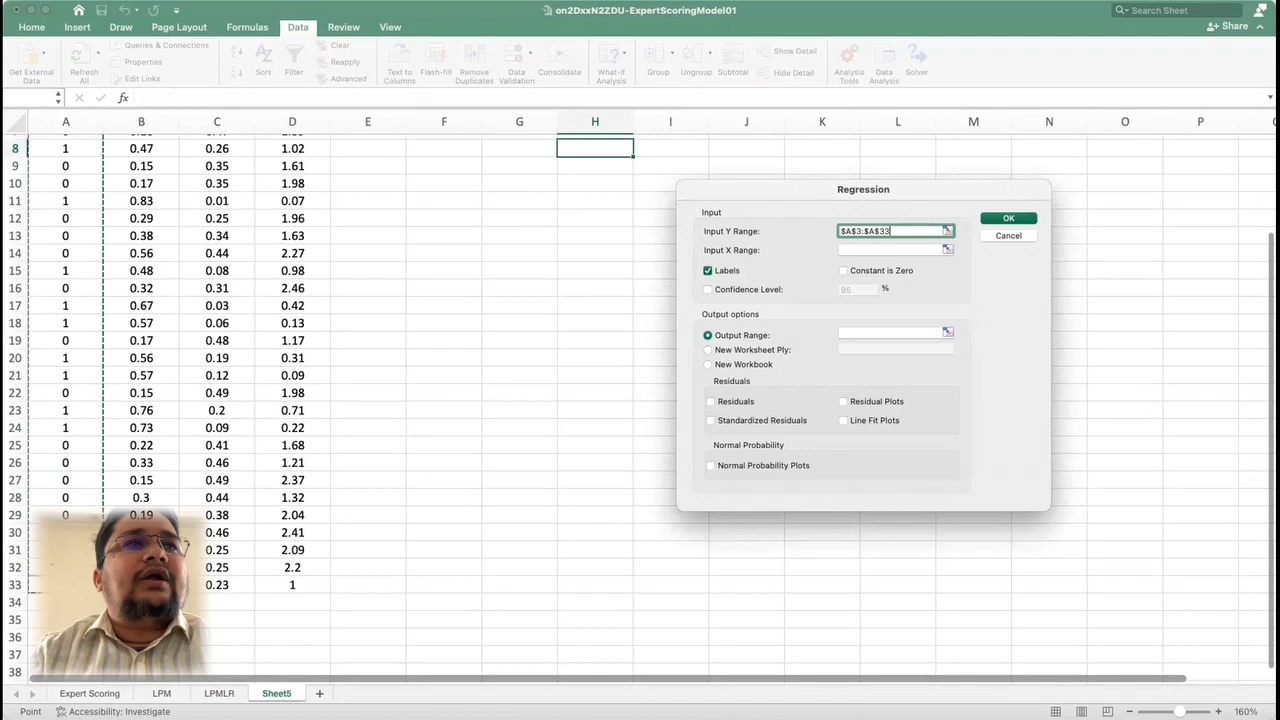
scroll(318, 231, up, 4)
scroll(318, 231, down, 1)
Step: Set the regression's X range to $B$3:$D$33, covering the X1, X2 and X3 columns with their headers
click(860, 250)
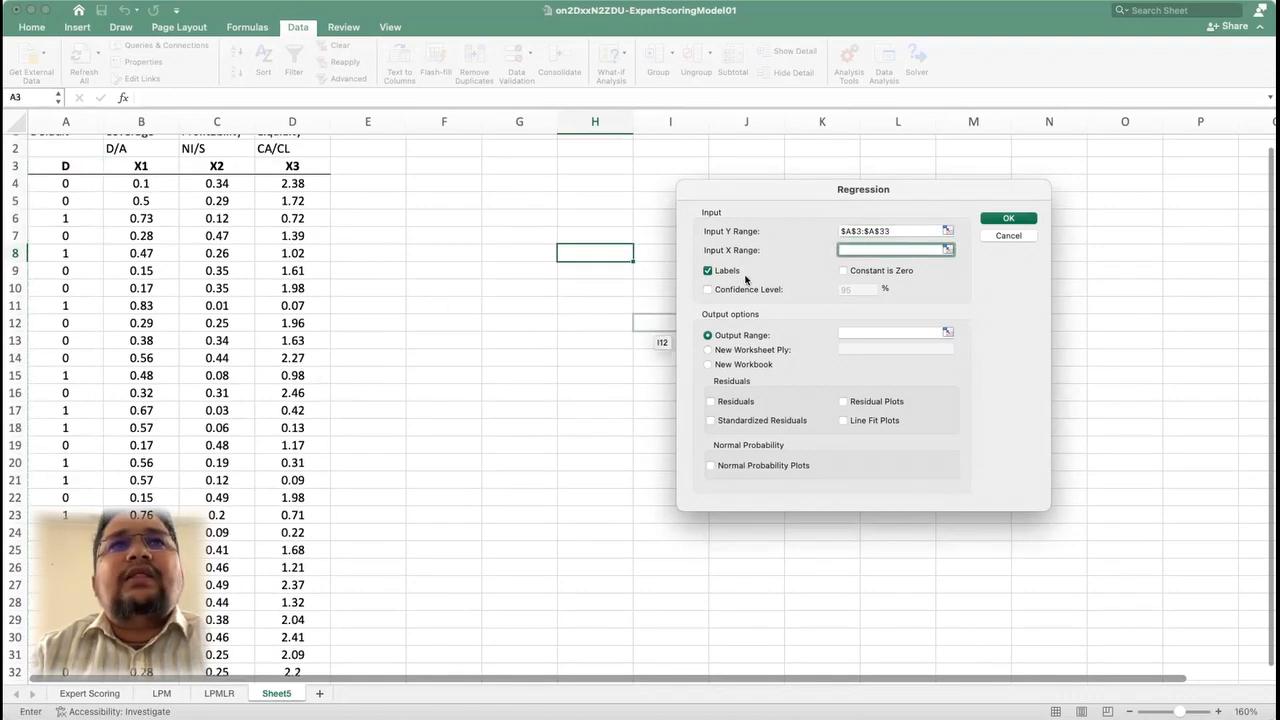
drag(145, 166, 290, 650)
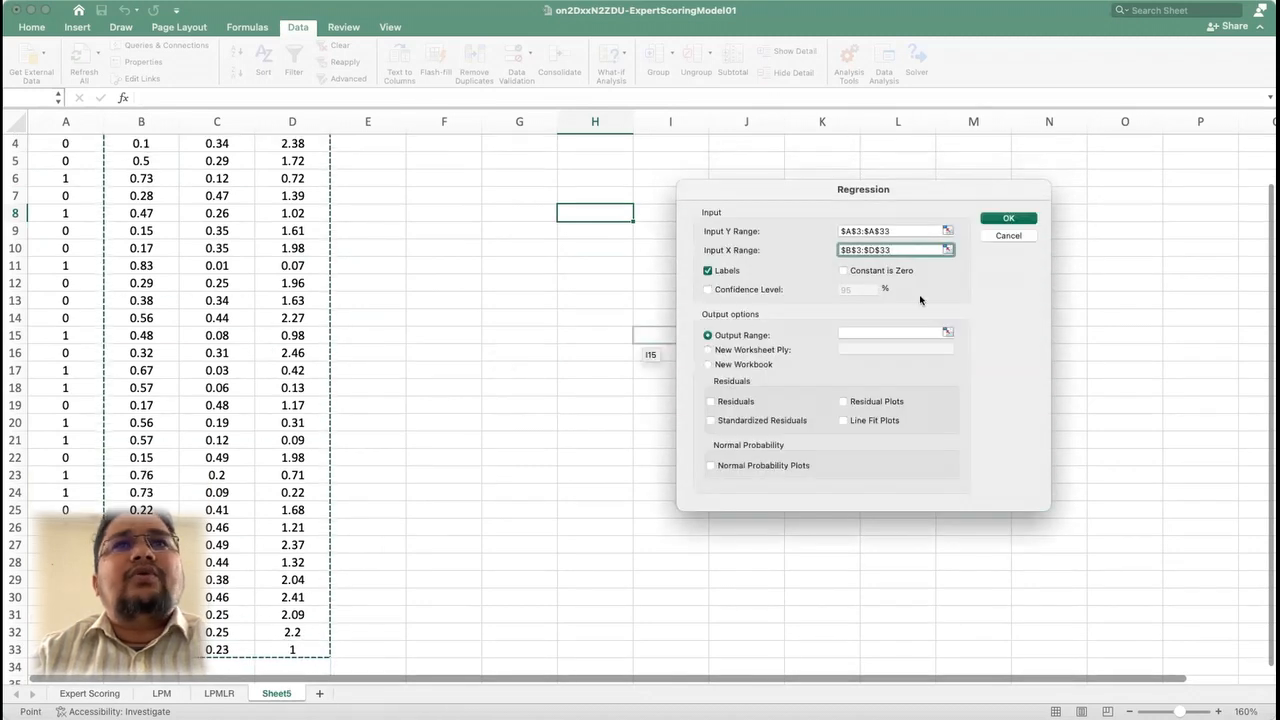
scroll(378, 249, down, 5)
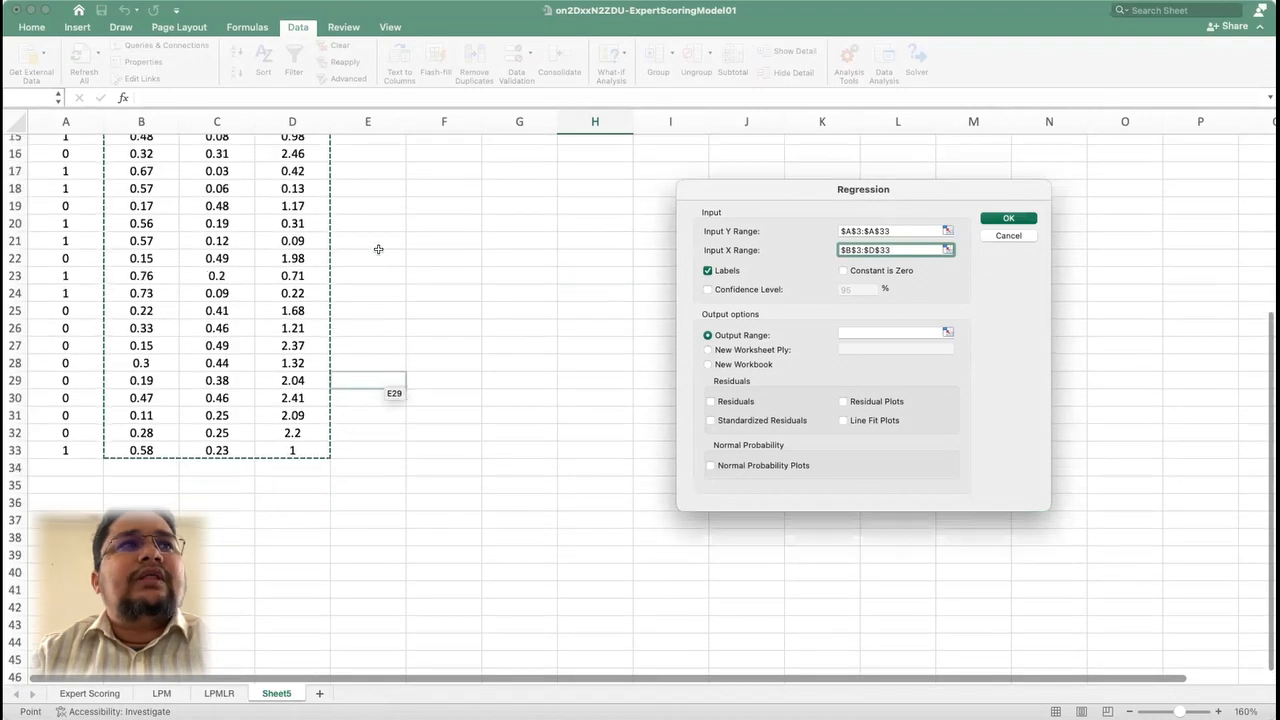
scroll(379, 249, up, 6)
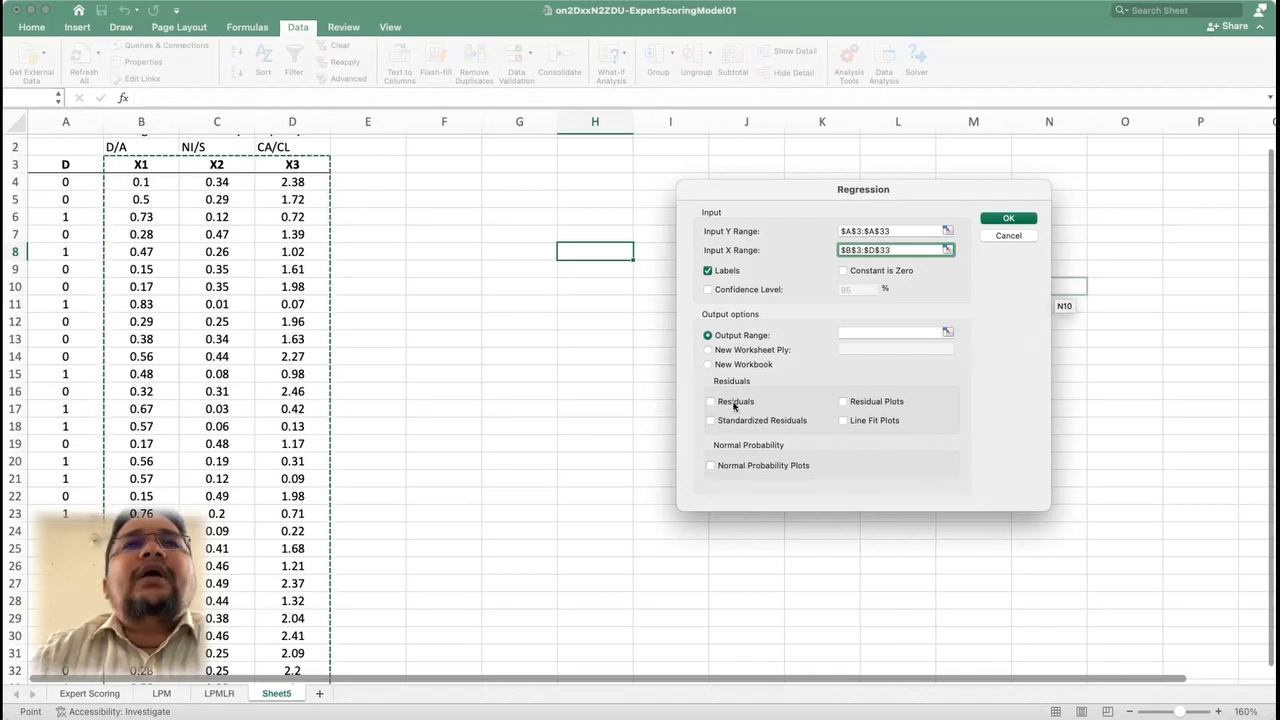
Step: Set the regression's output range to $F$3 and run the regression on Sheet5
click(847, 332)
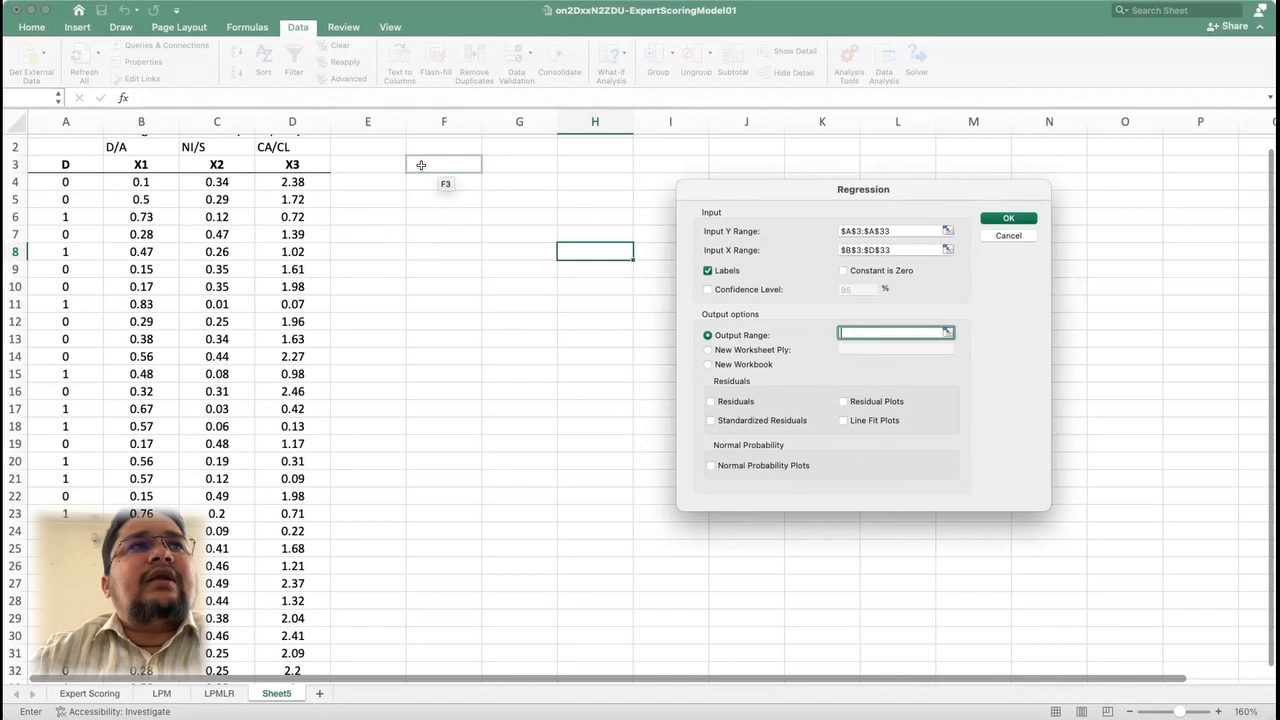
click(421, 165)
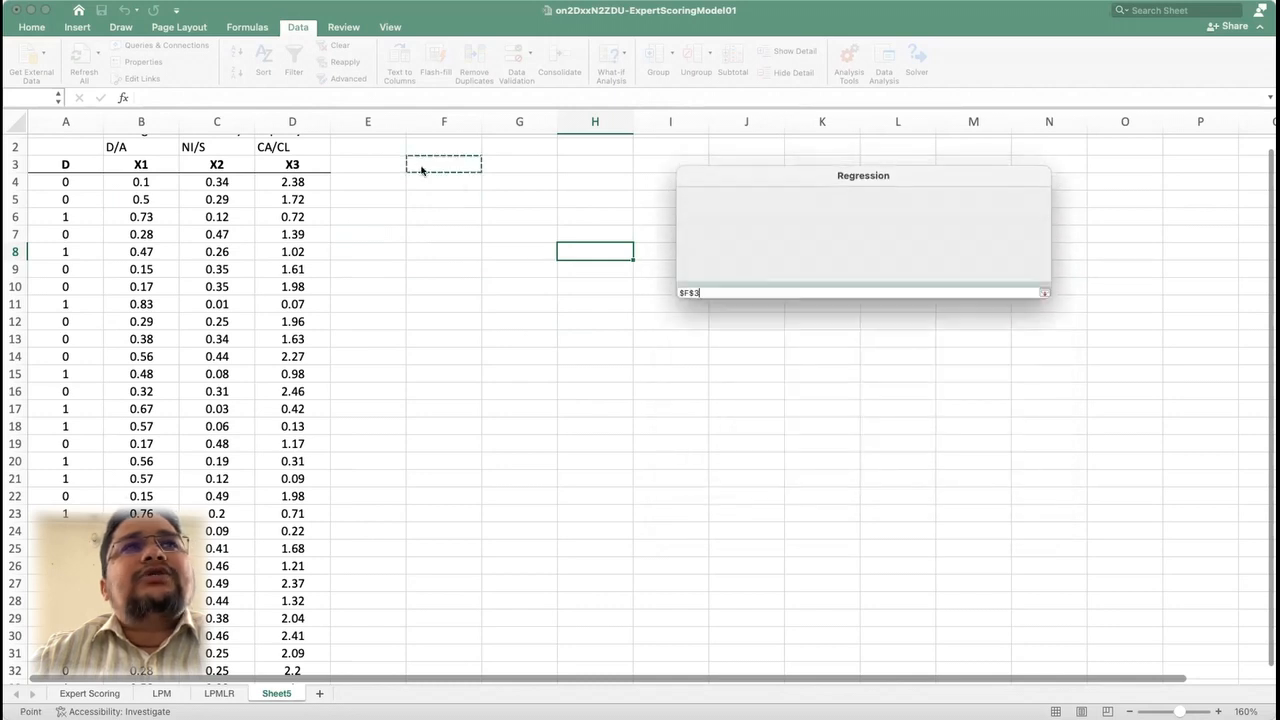
click(1003, 221)
click(873, 640)
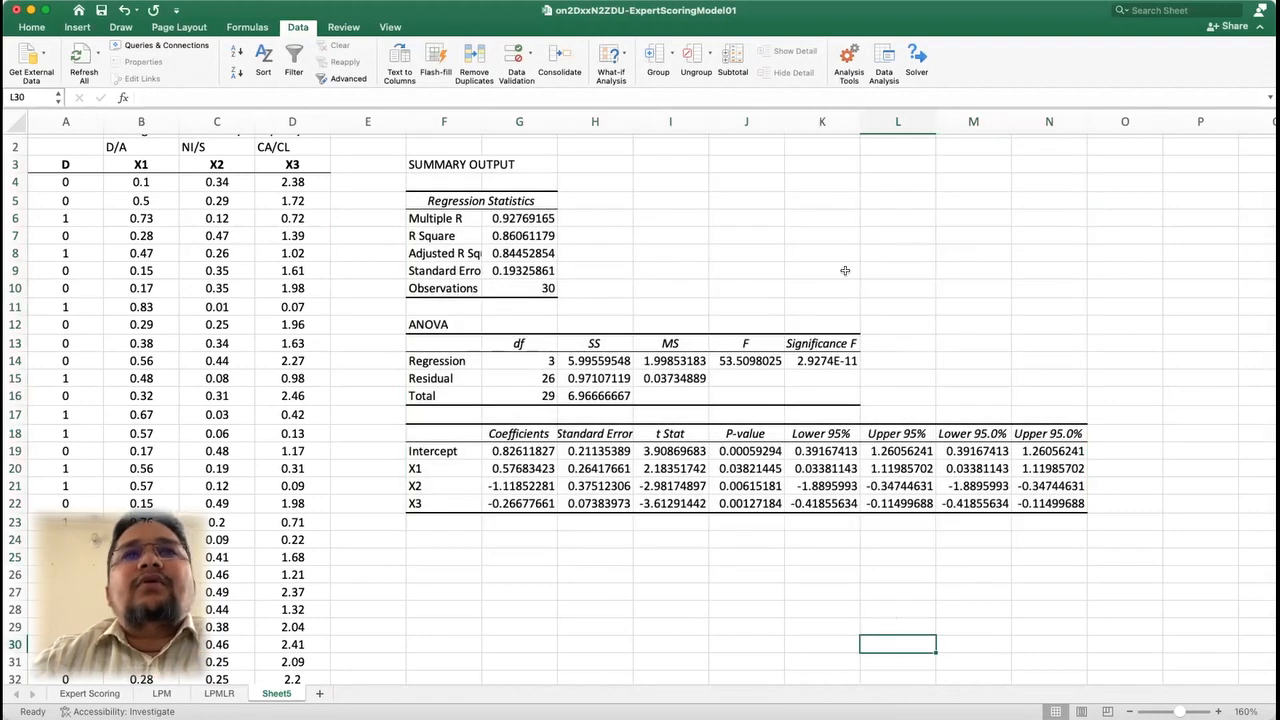
Step: Fill the Significance F value in K14 with light blue and check the Adjusted R Square in G8
click(824, 360)
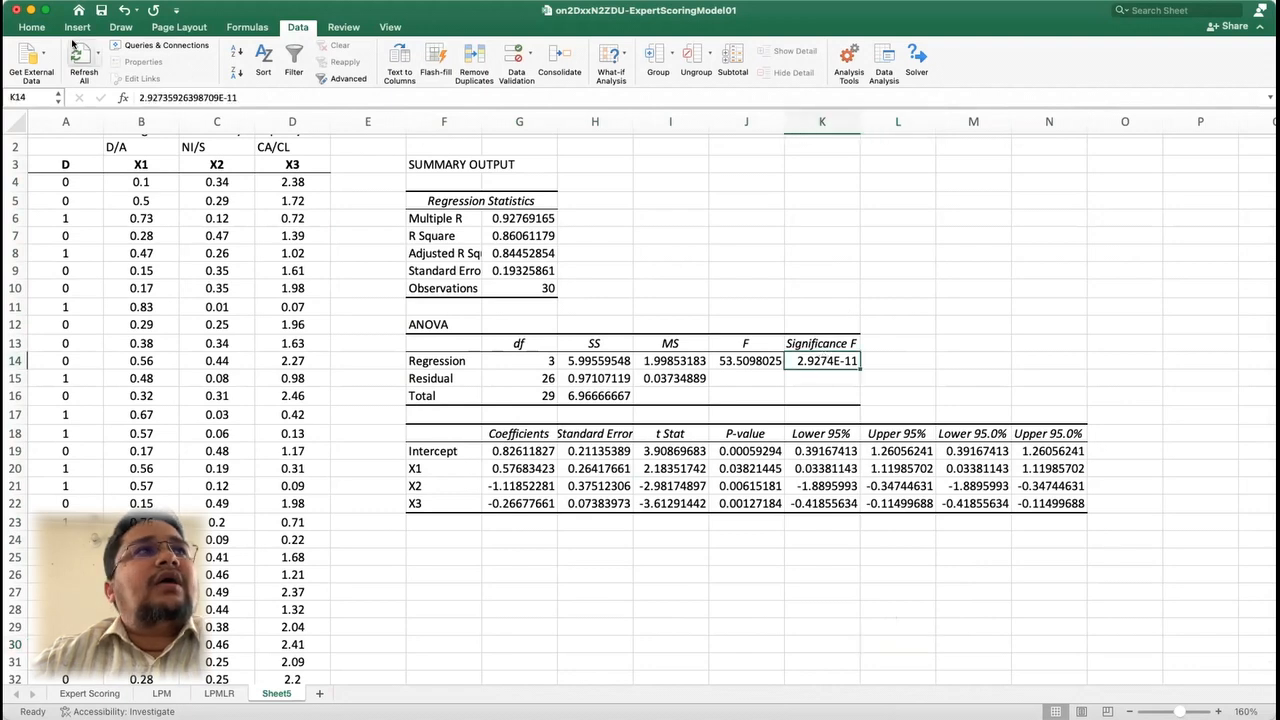
click(30, 27)
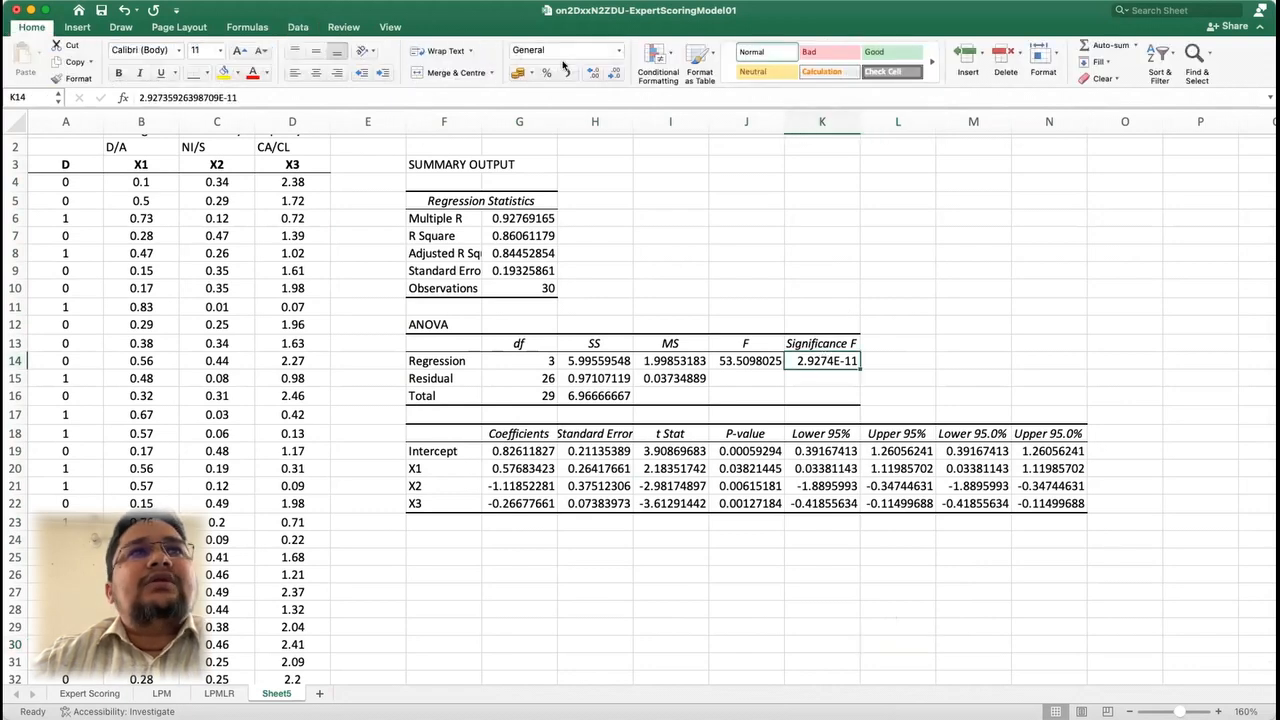
click(238, 74)
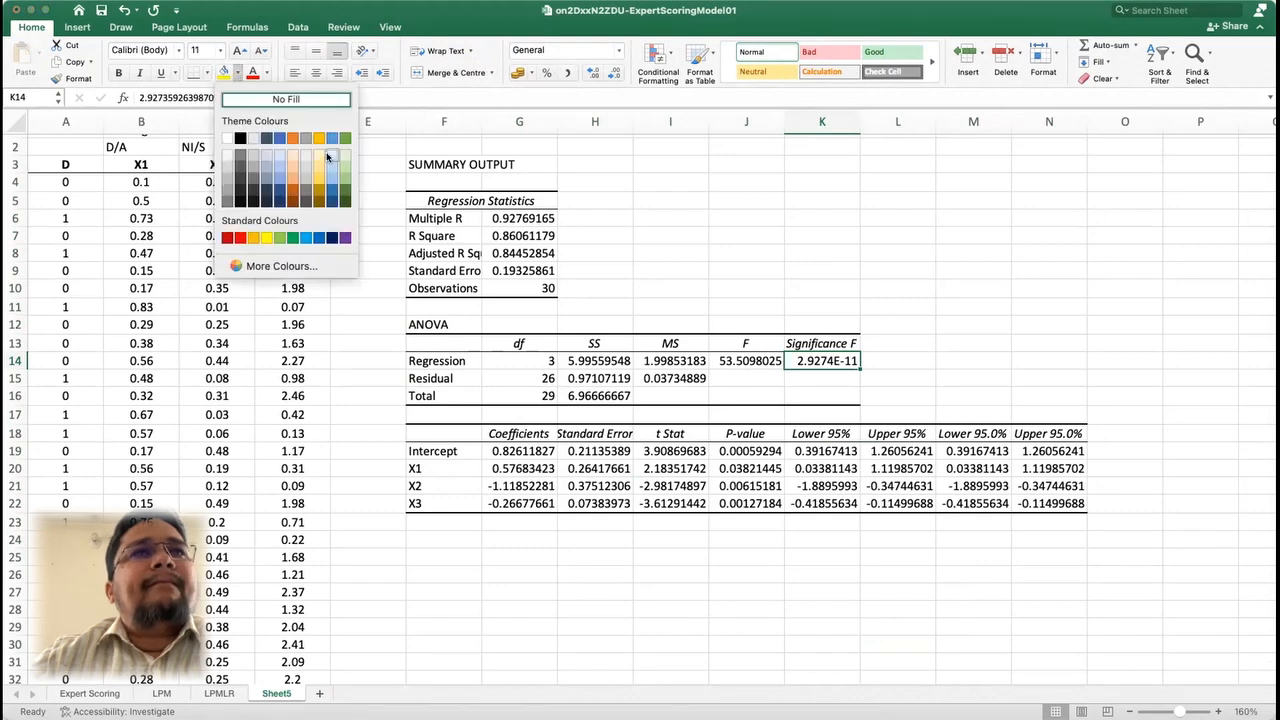
click(327, 155)
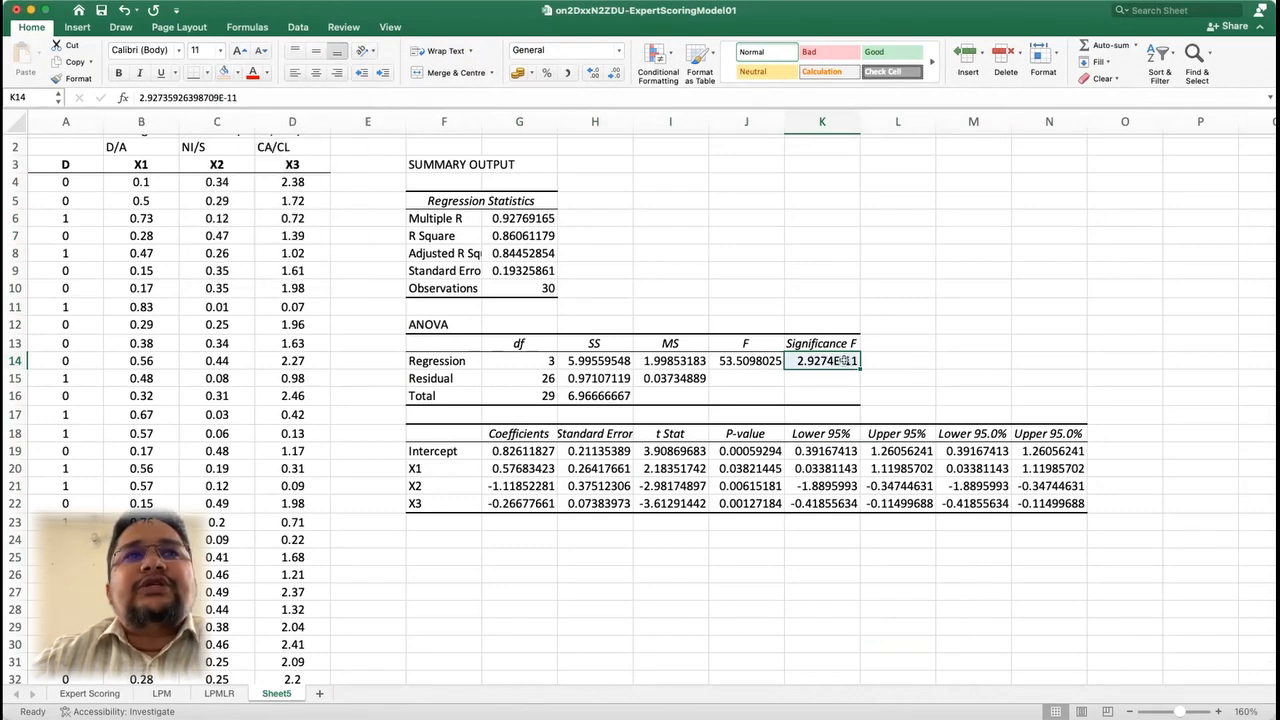
click(524, 255)
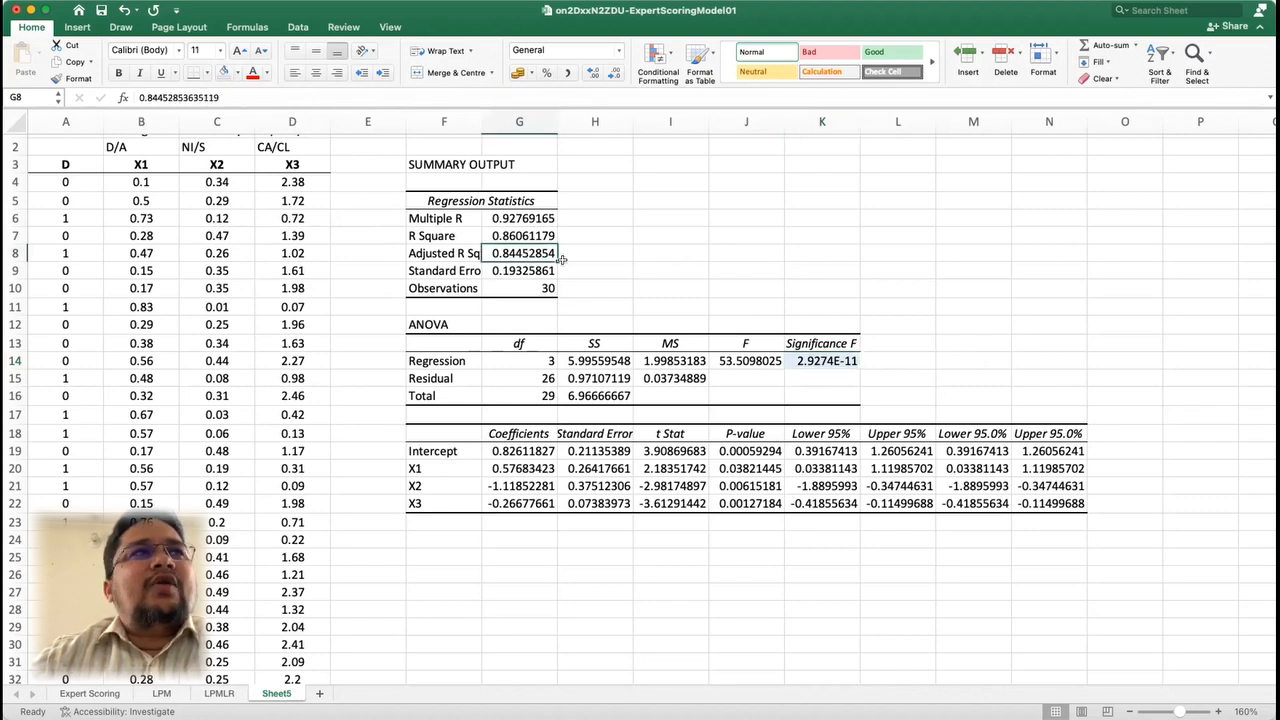
click(1002, 373)
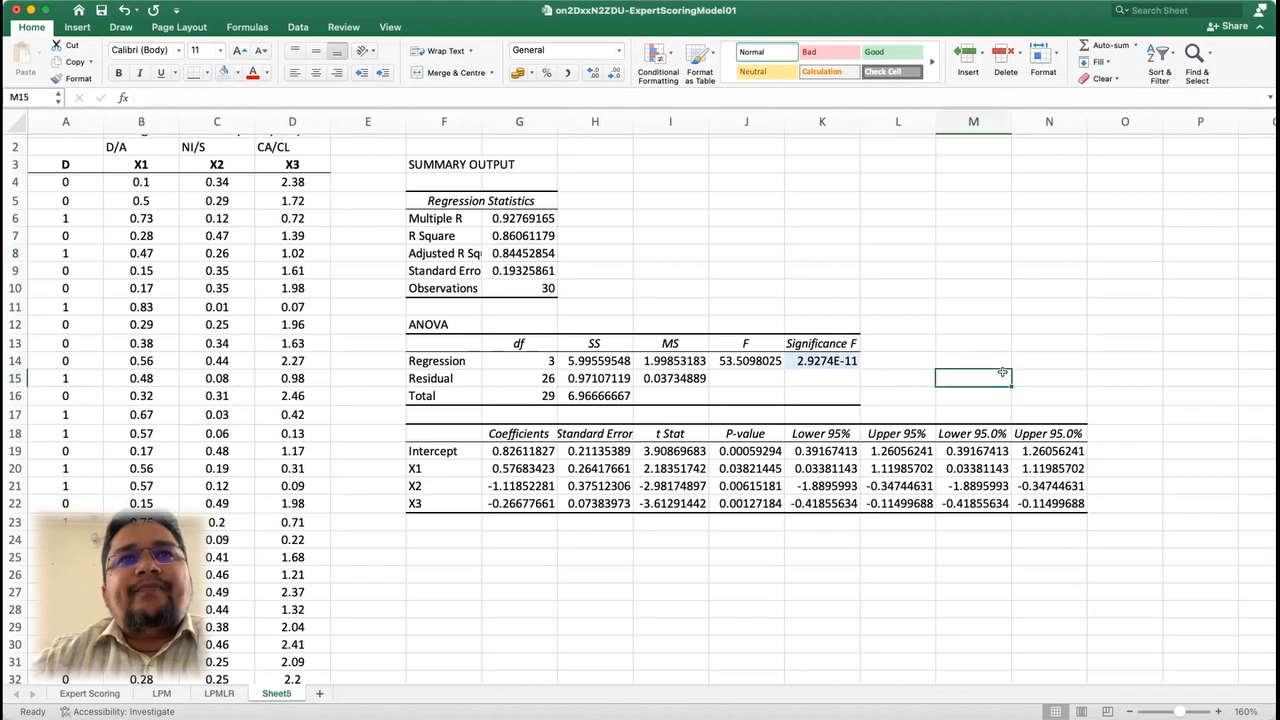
Step: Apply the same light blue fill to the regression's P-values in J19:J22
drag(744, 449, 738, 503)
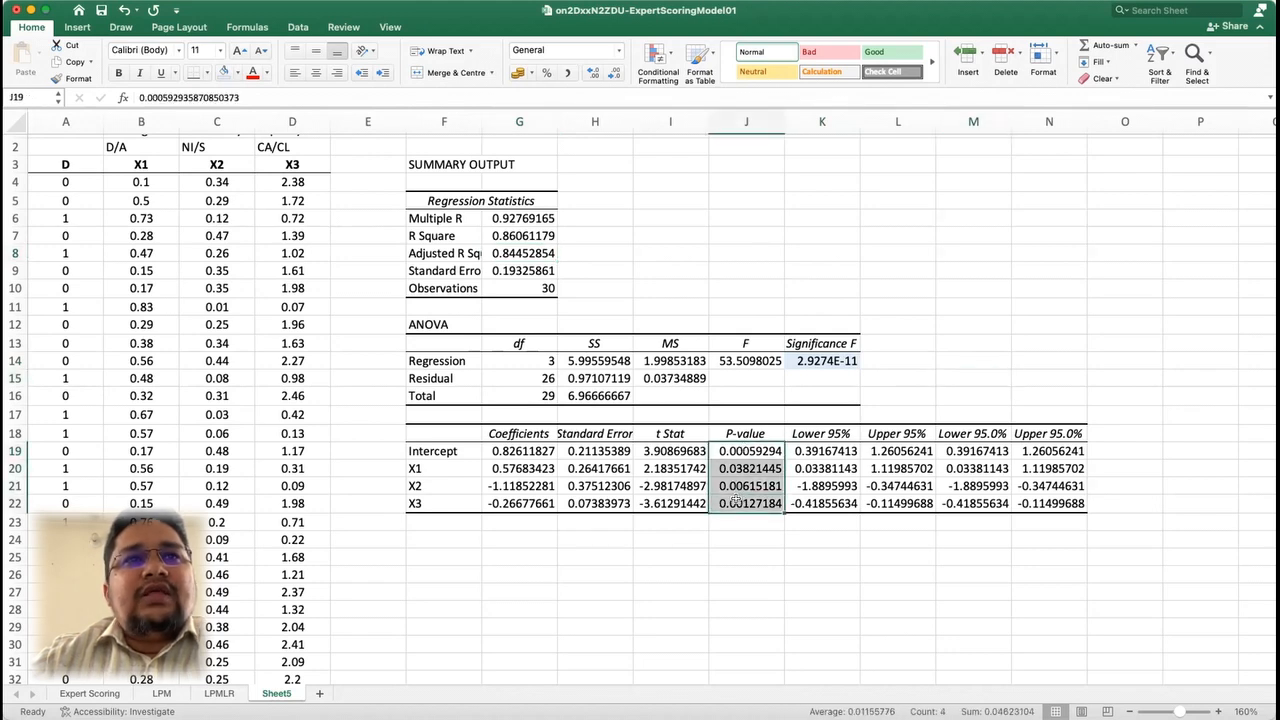
click(221, 72)
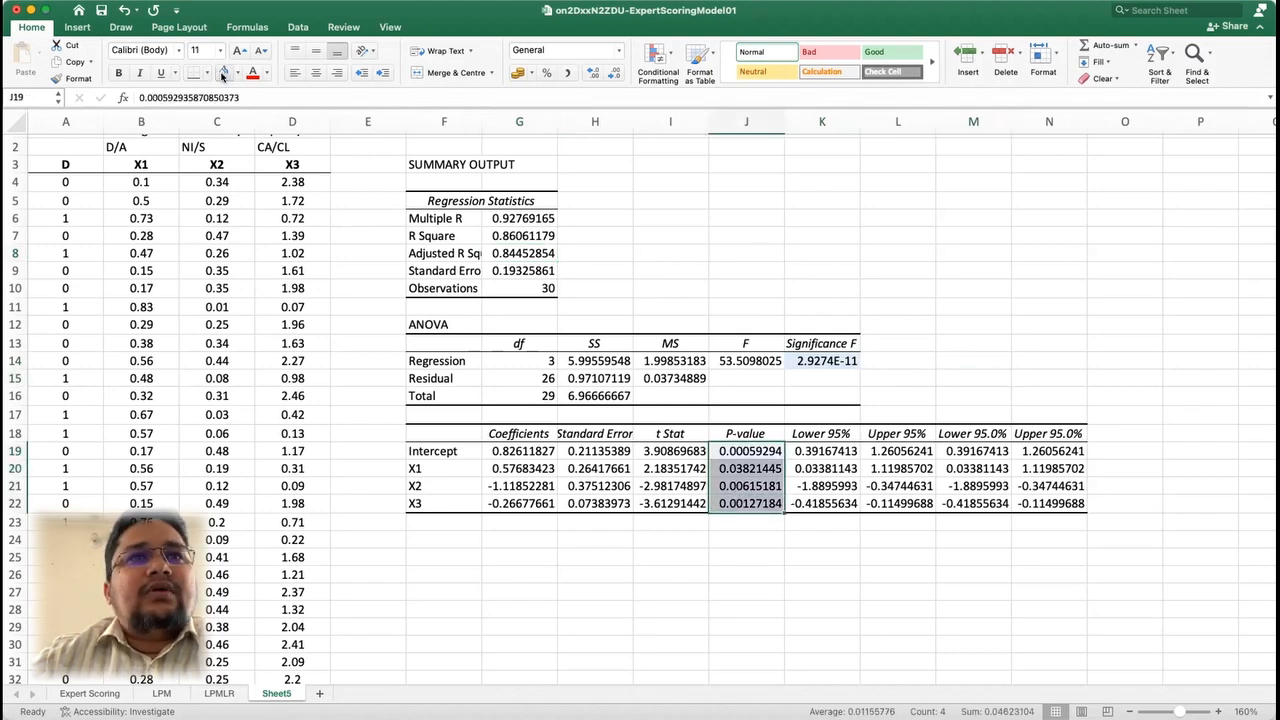
click(786, 554)
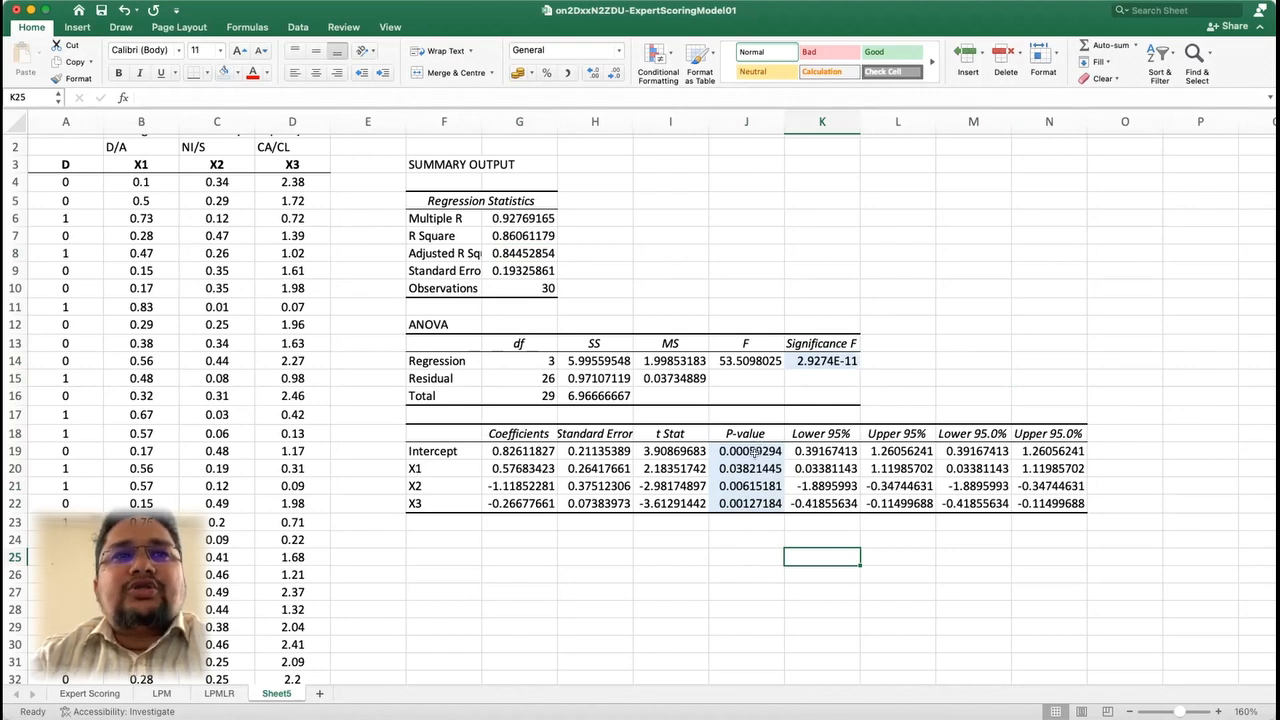
click(745, 556)
click(529, 558)
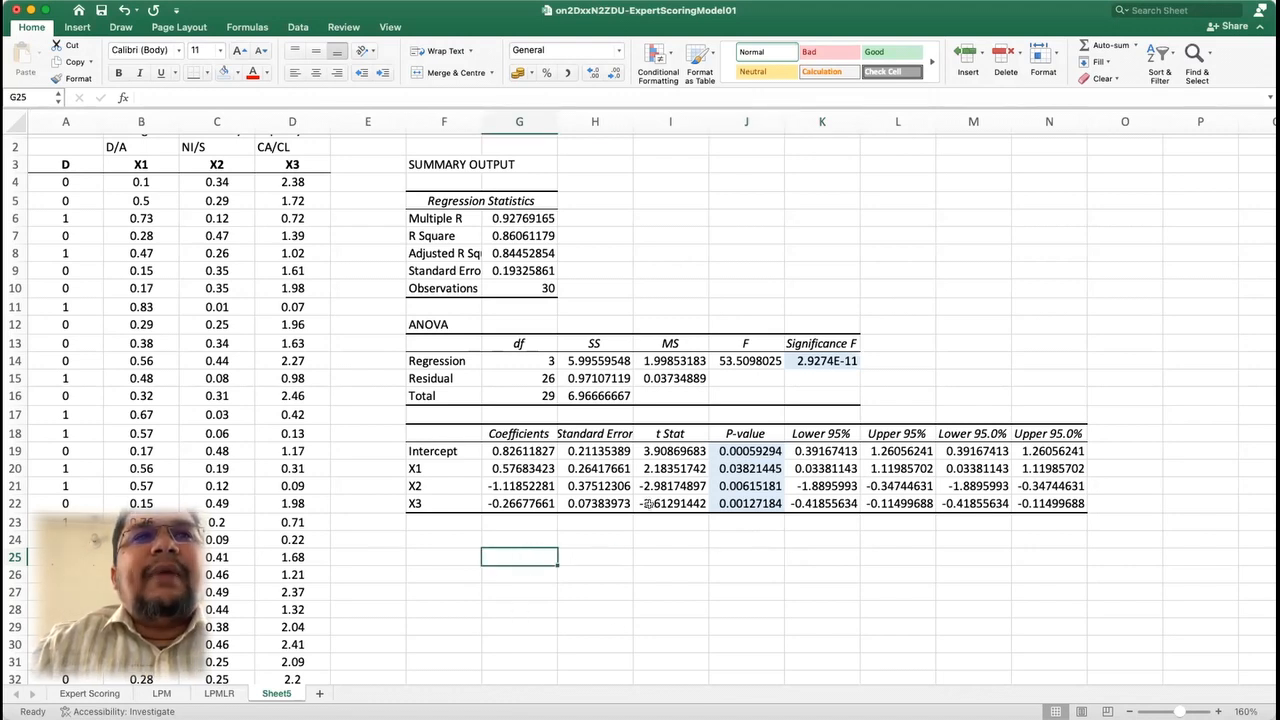
Step: Fill the regression coefficients in G19:G22 with light orange
drag(510, 451, 514, 497)
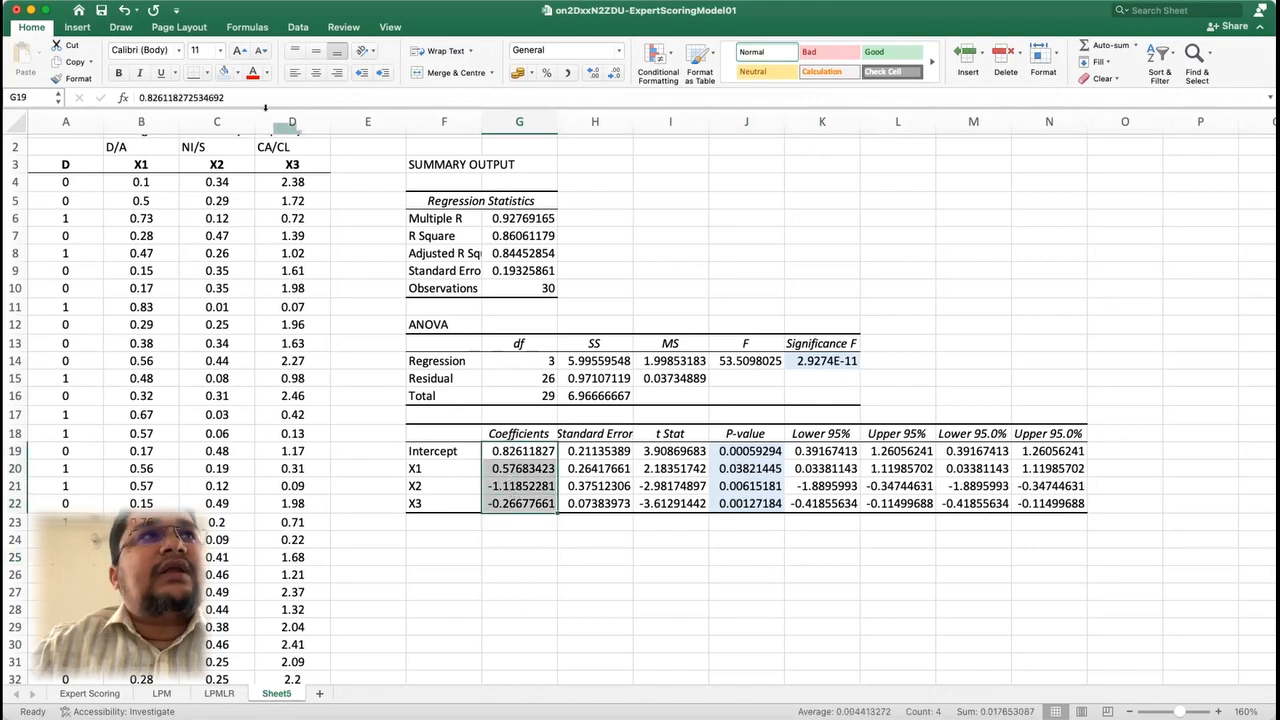
click(234, 73)
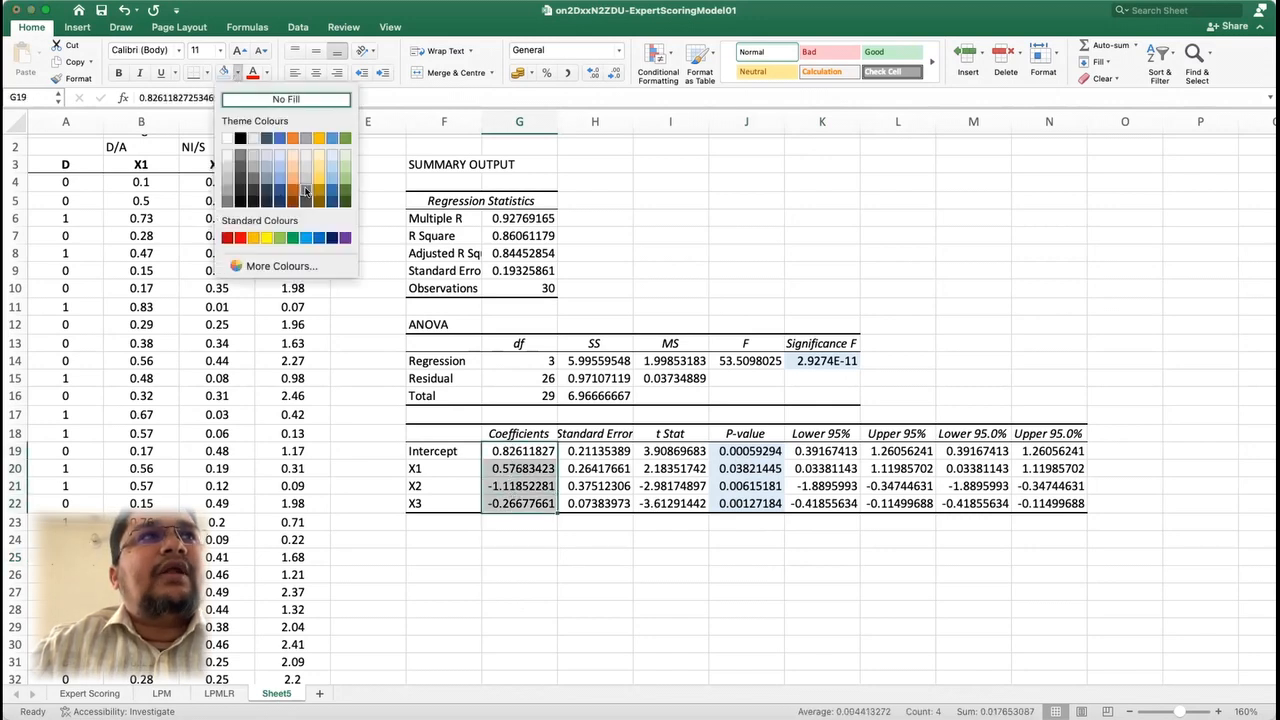
click(292, 155)
click(552, 558)
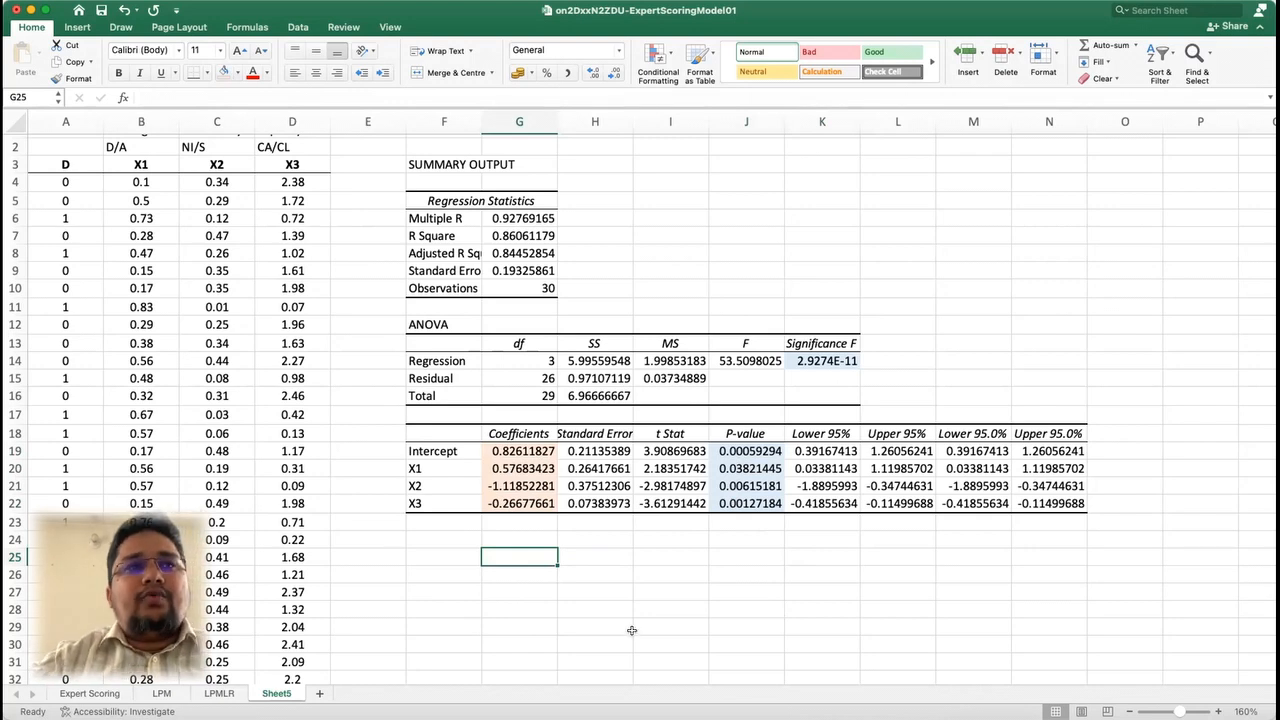
Step: Enter the headings Intercept, B1, B2 and B3 in G25:J25 below the regression output
click(460, 557)
click(521, 559)
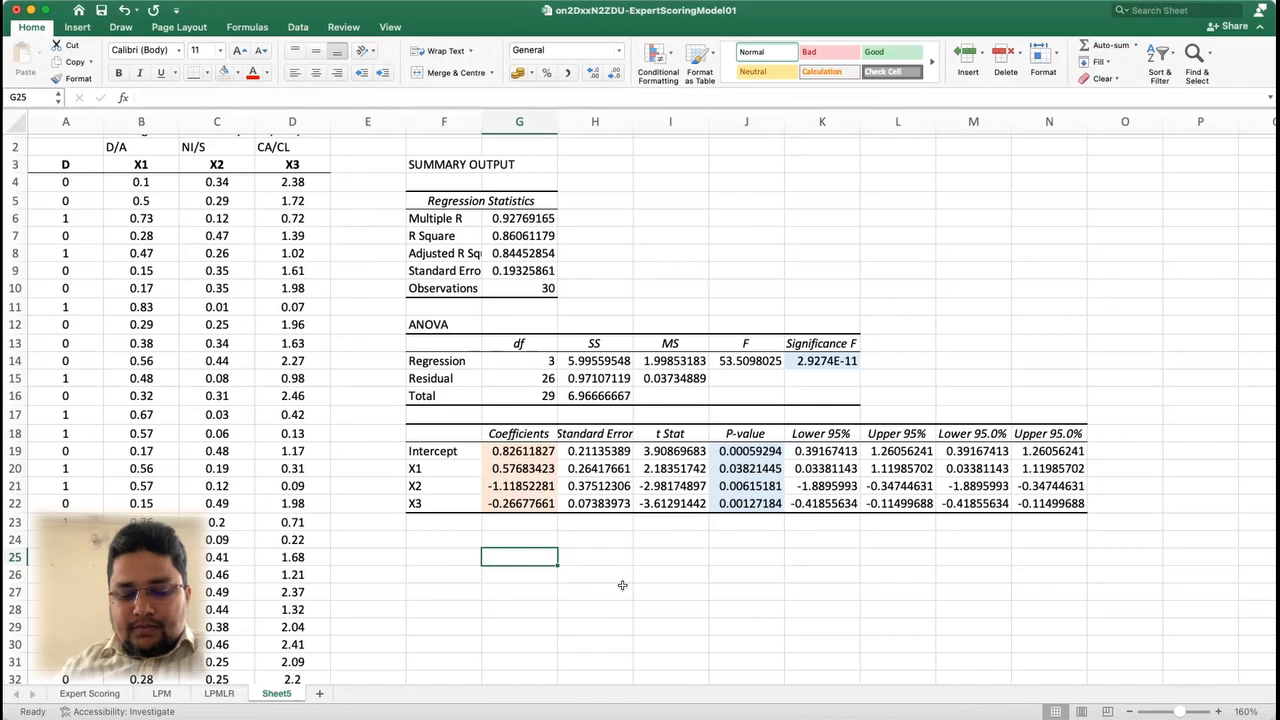
text(Intercept)
key(Tab)
text(B1)
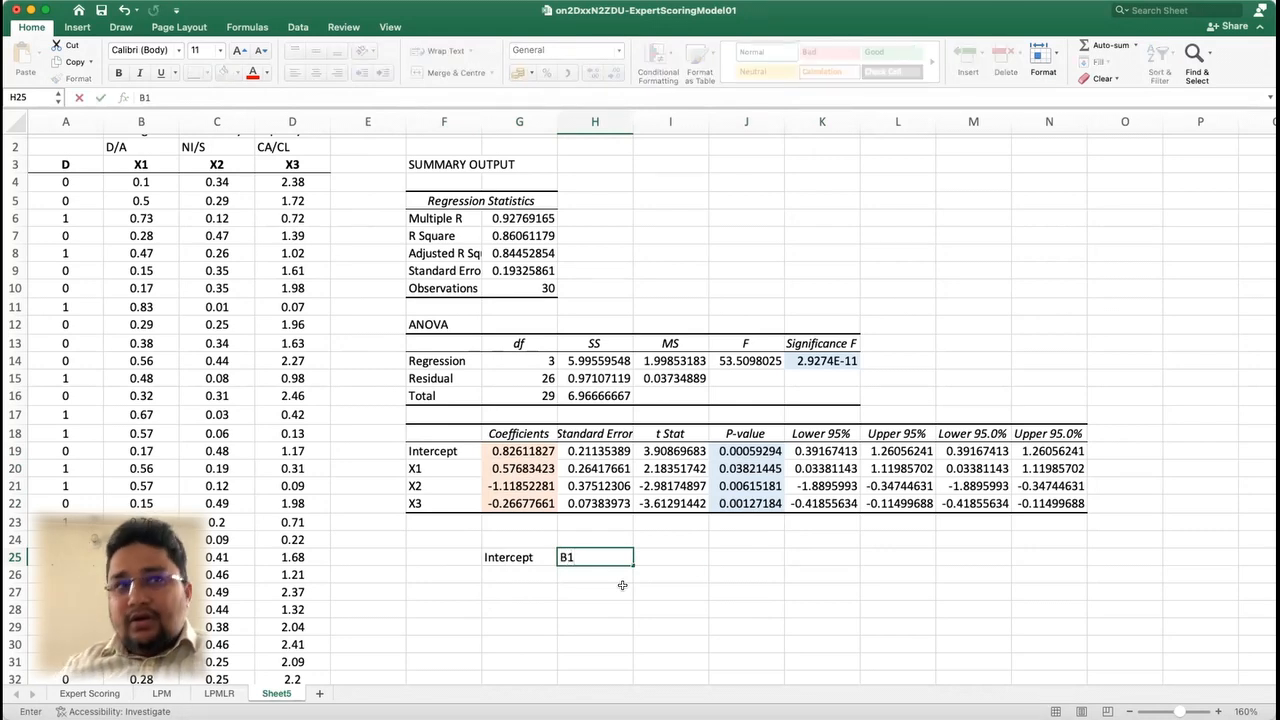
key(Tab)
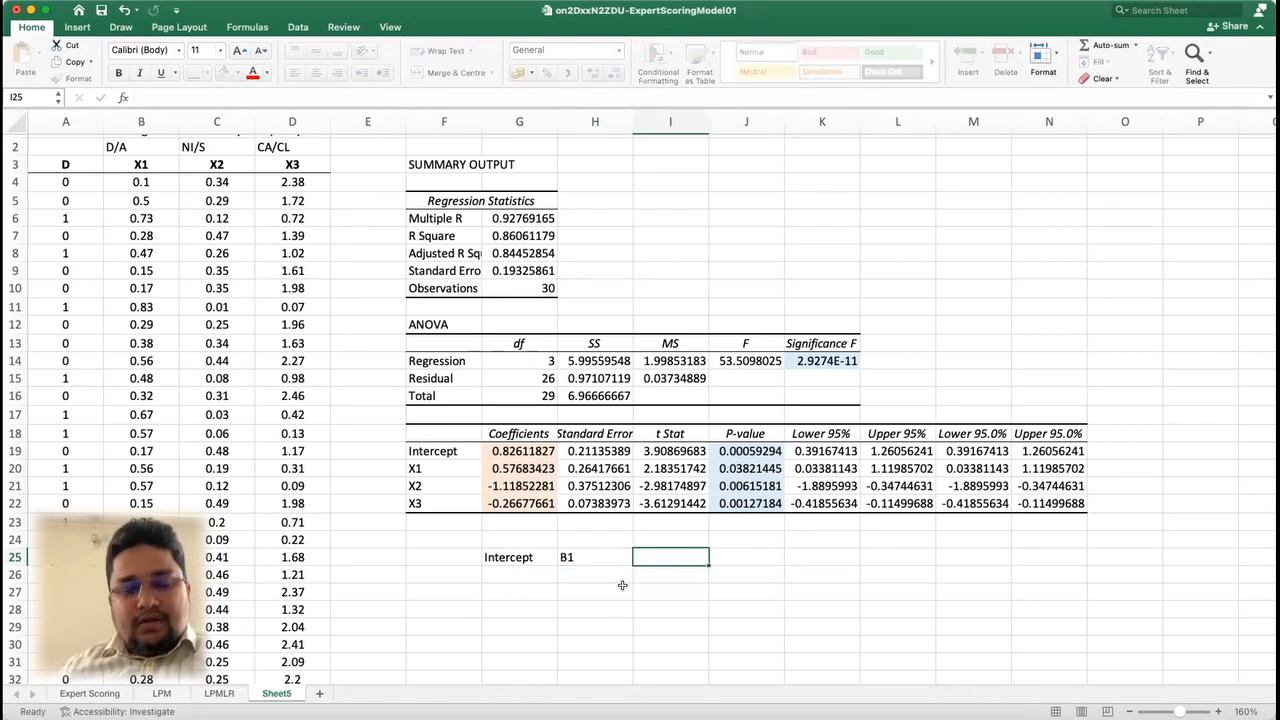
text(B2)
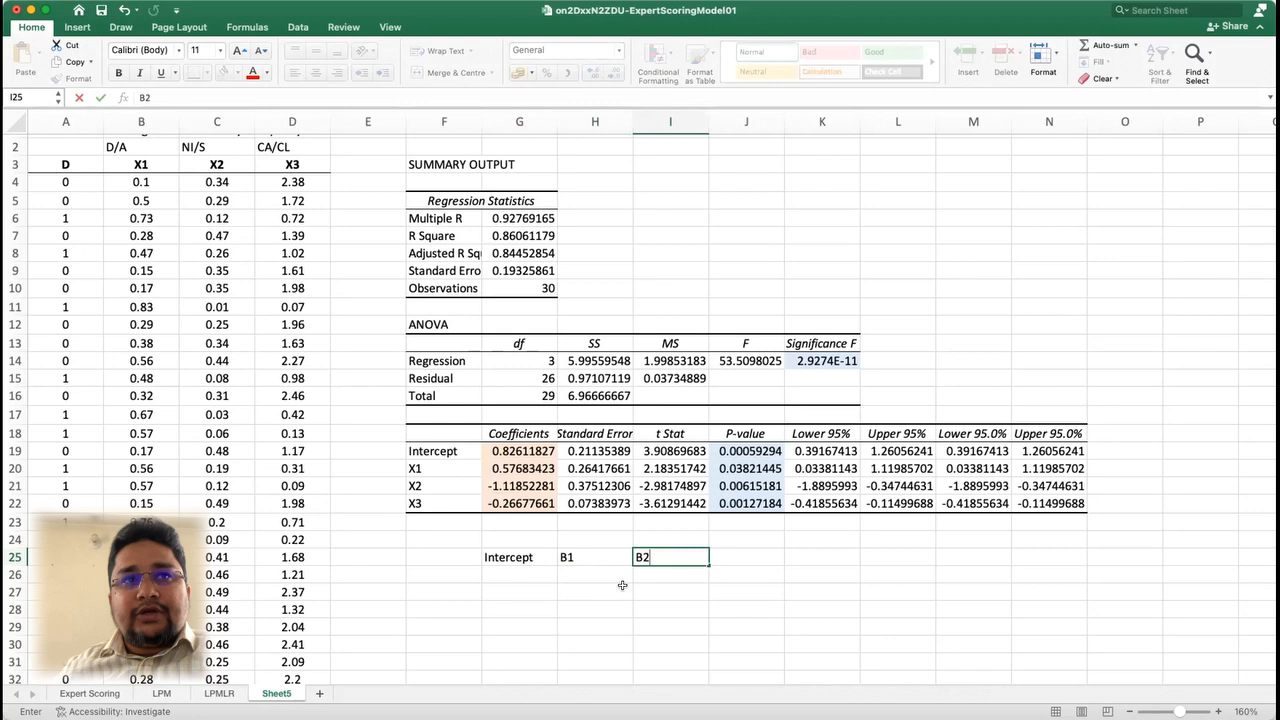
key(Tab)
text(B)
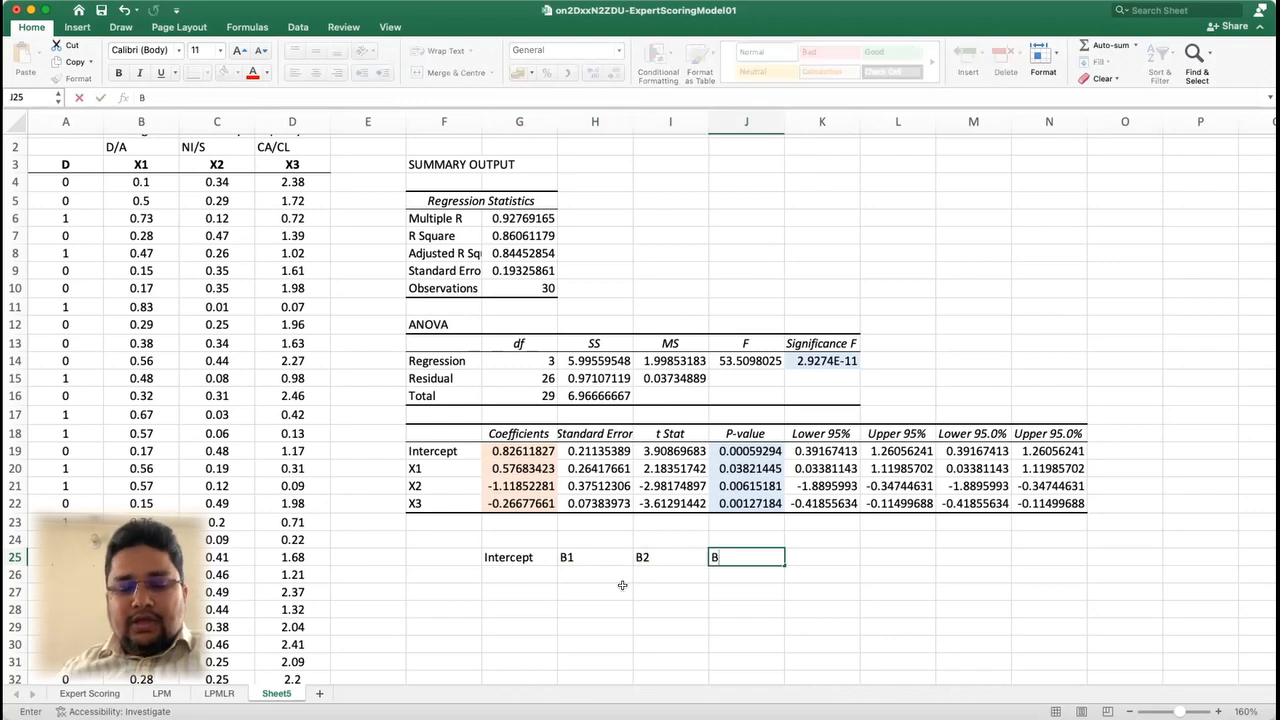
text(3)
key(Tab)
Step: Link G26 to the intercept coefficient with =G19 and H26 to the X1 coefficient in G20
click(520, 570)
text(=)
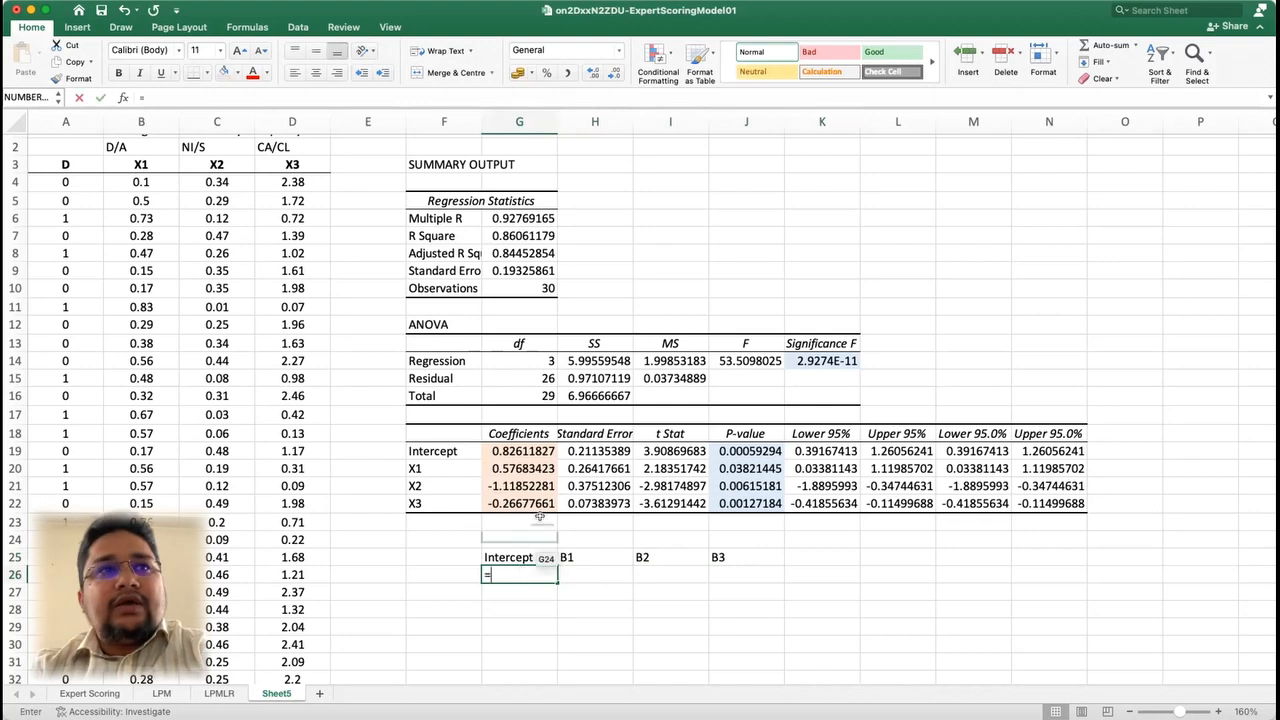
click(522, 451)
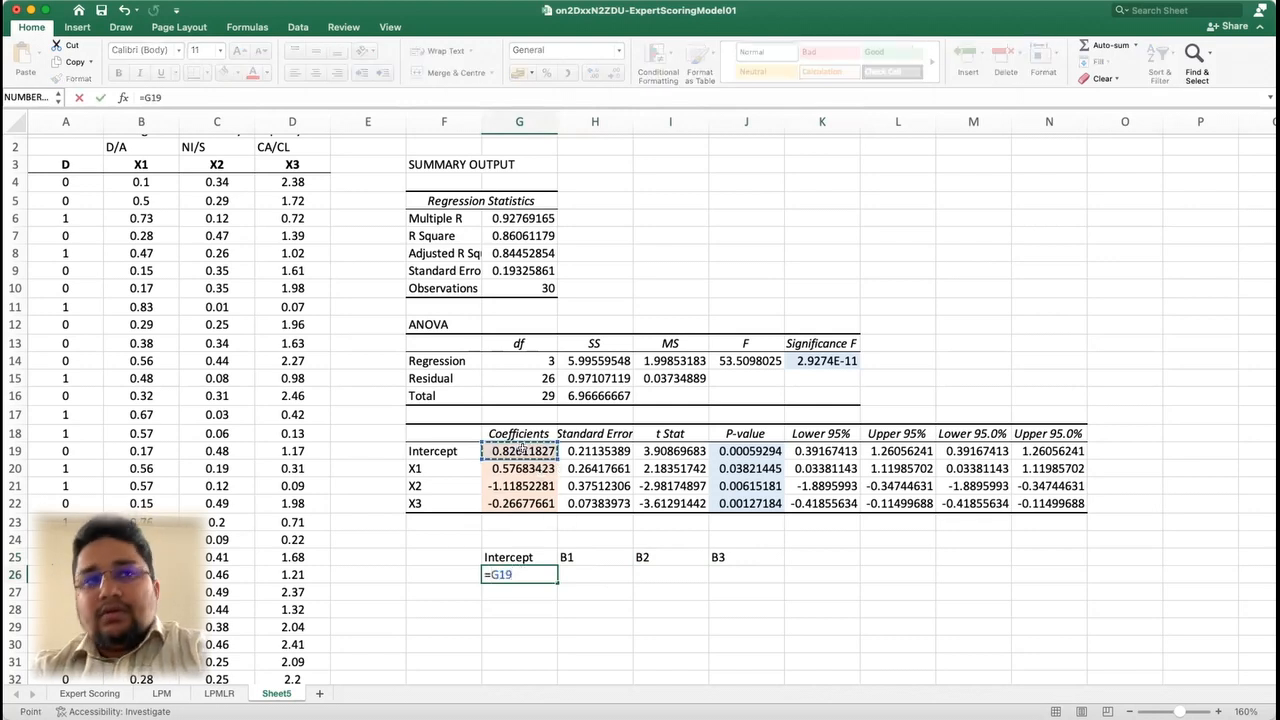
key(Return)
click(594, 573)
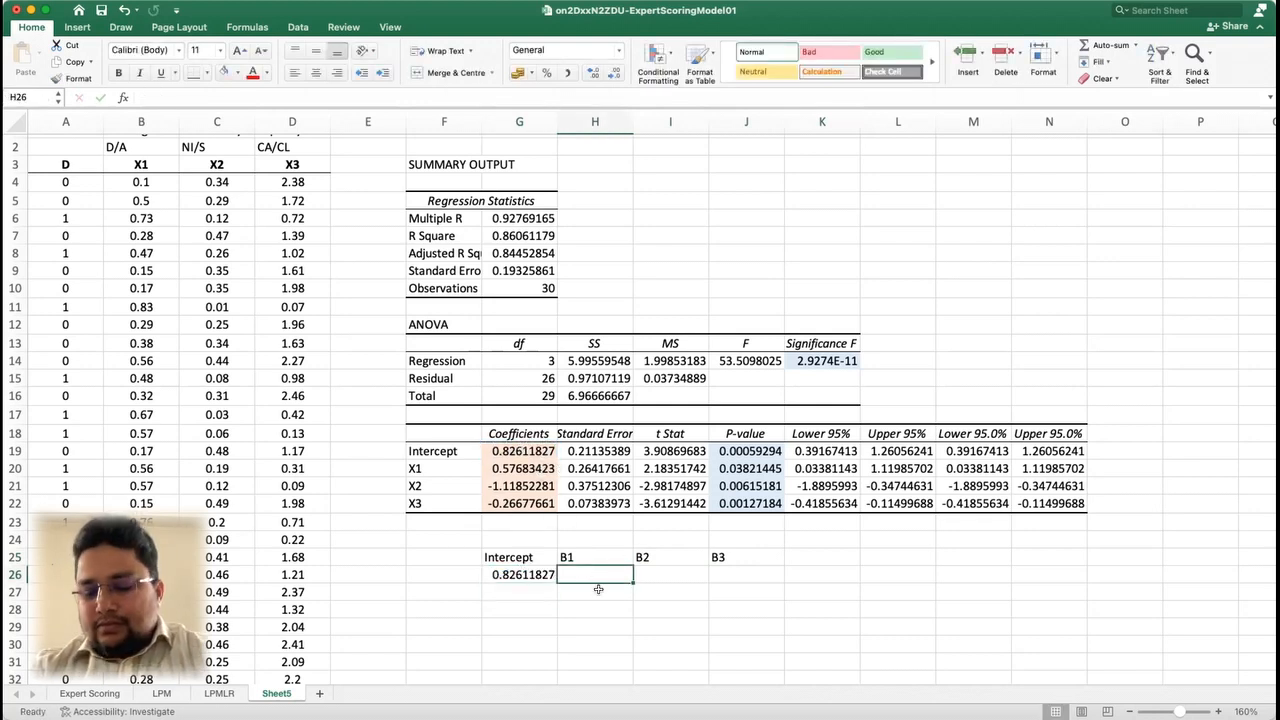
text(=)
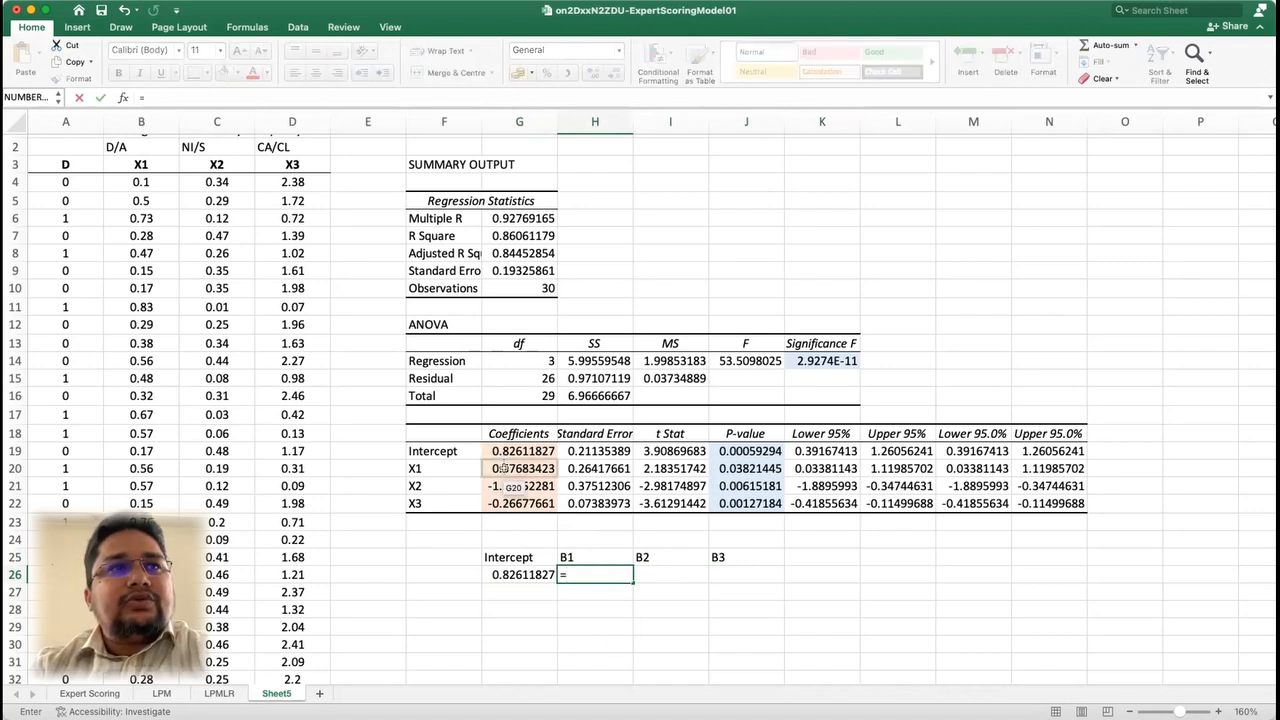
click(518, 468)
key(Return)
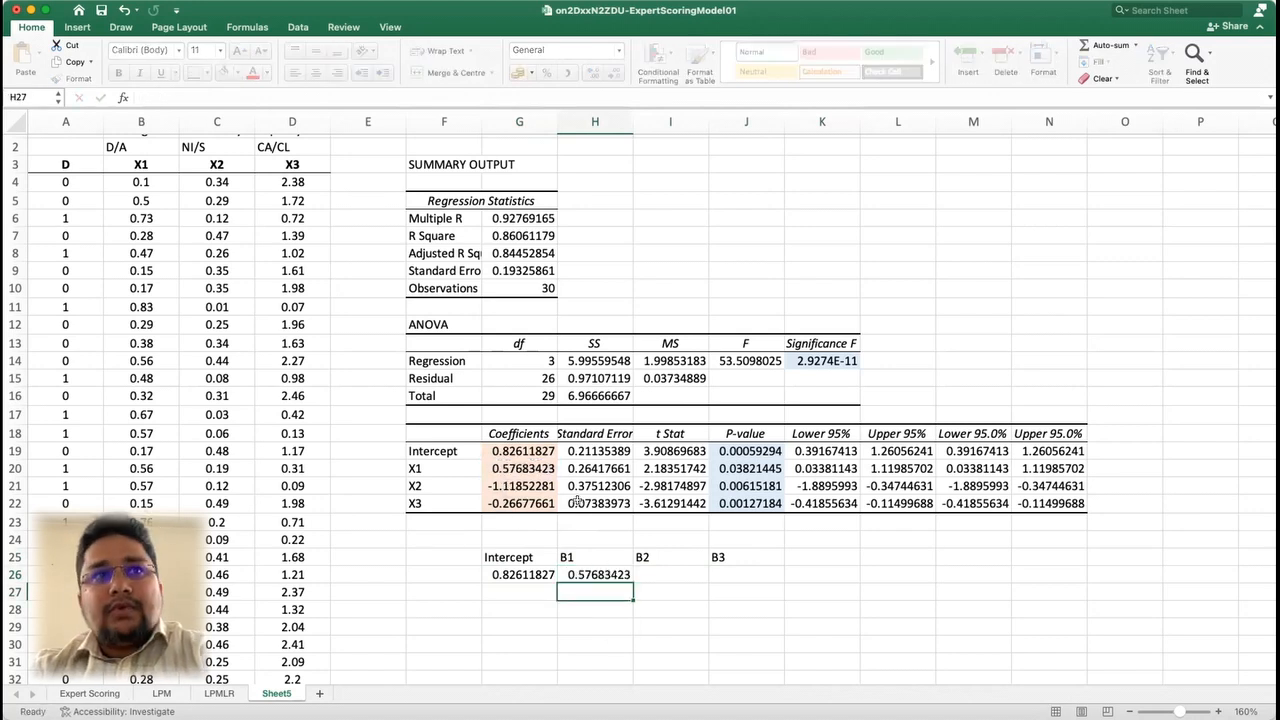
Step: Link I26 to the X2 coefficient with =G21 and J26 to the X3 coefficient with =G22
click(668, 571)
text(=)
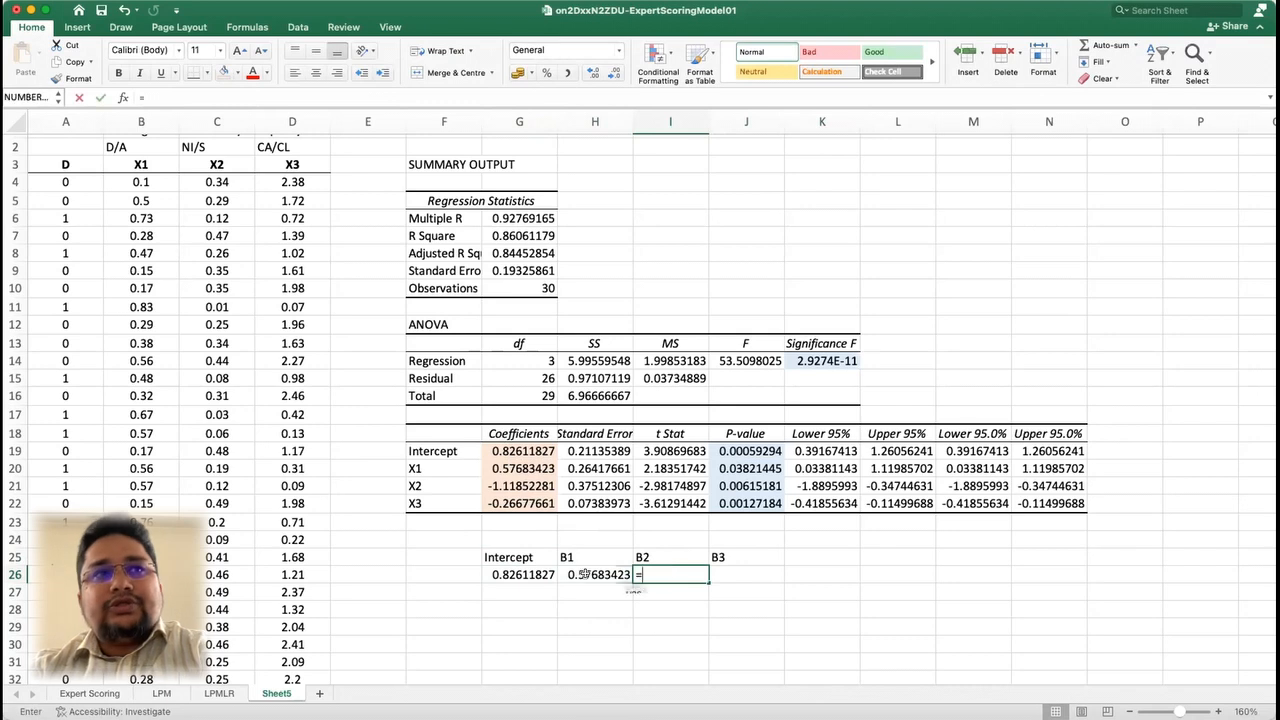
click(519, 485)
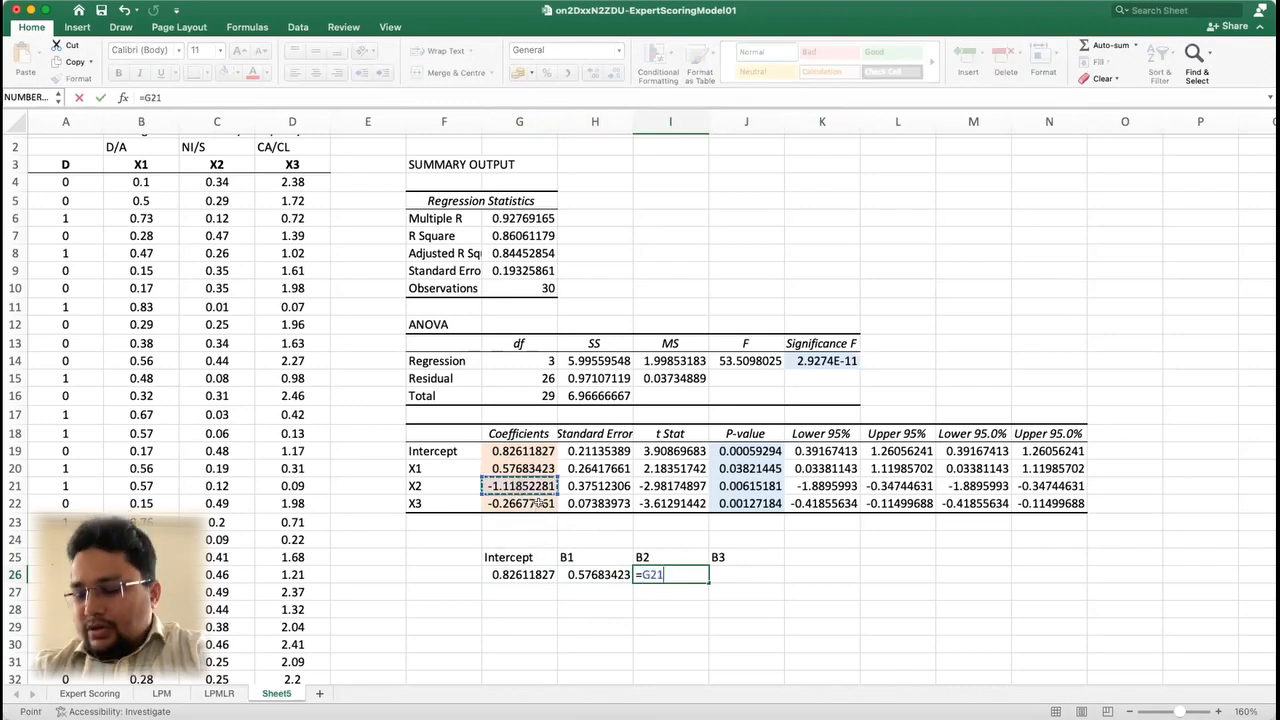
key(Return)
click(742, 568)
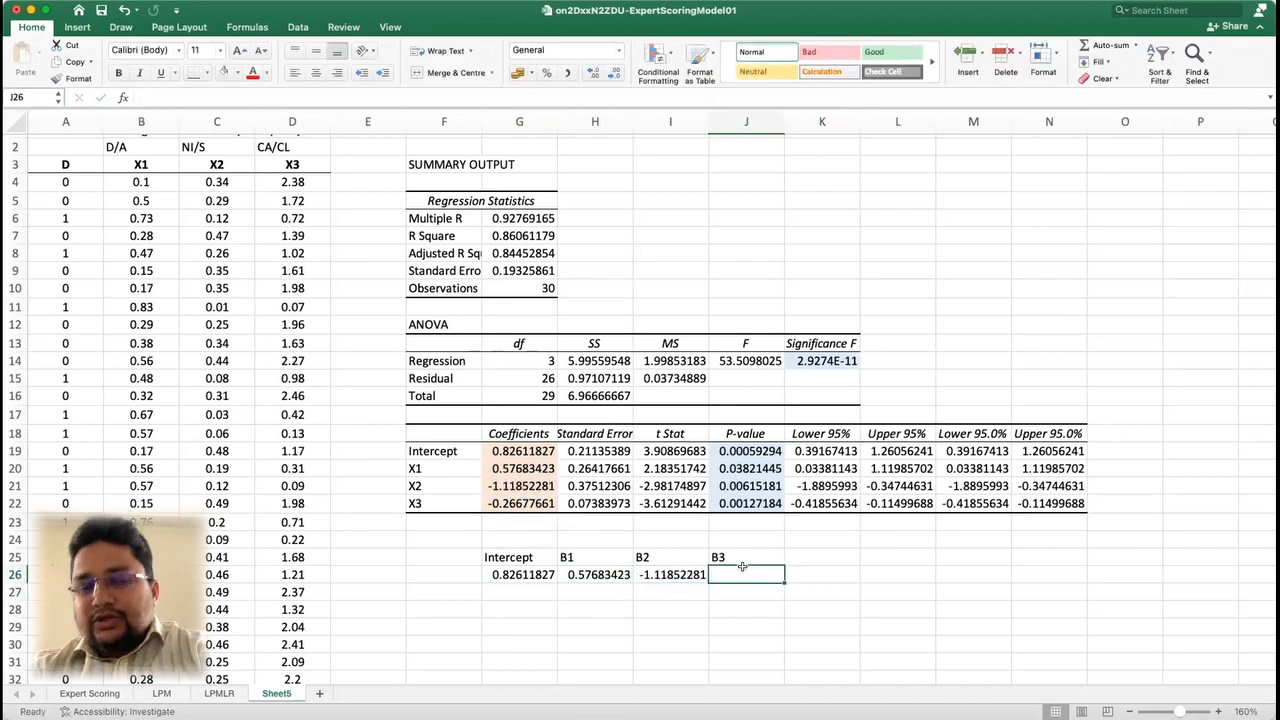
text(=)
click(503, 503)
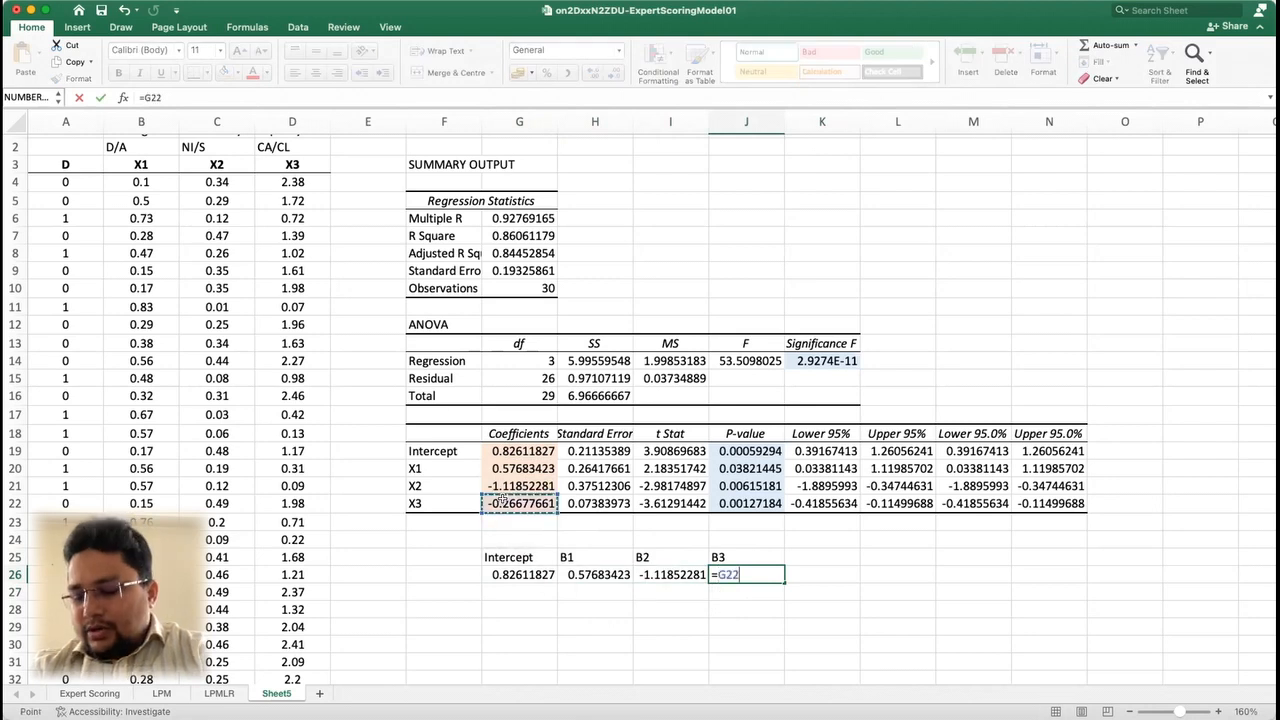
key(Return)
Step: Reduce the coefficients in G26:J26 to four decimal places
click(519, 644)
click(522, 575)
drag(522, 575, 745, 575)
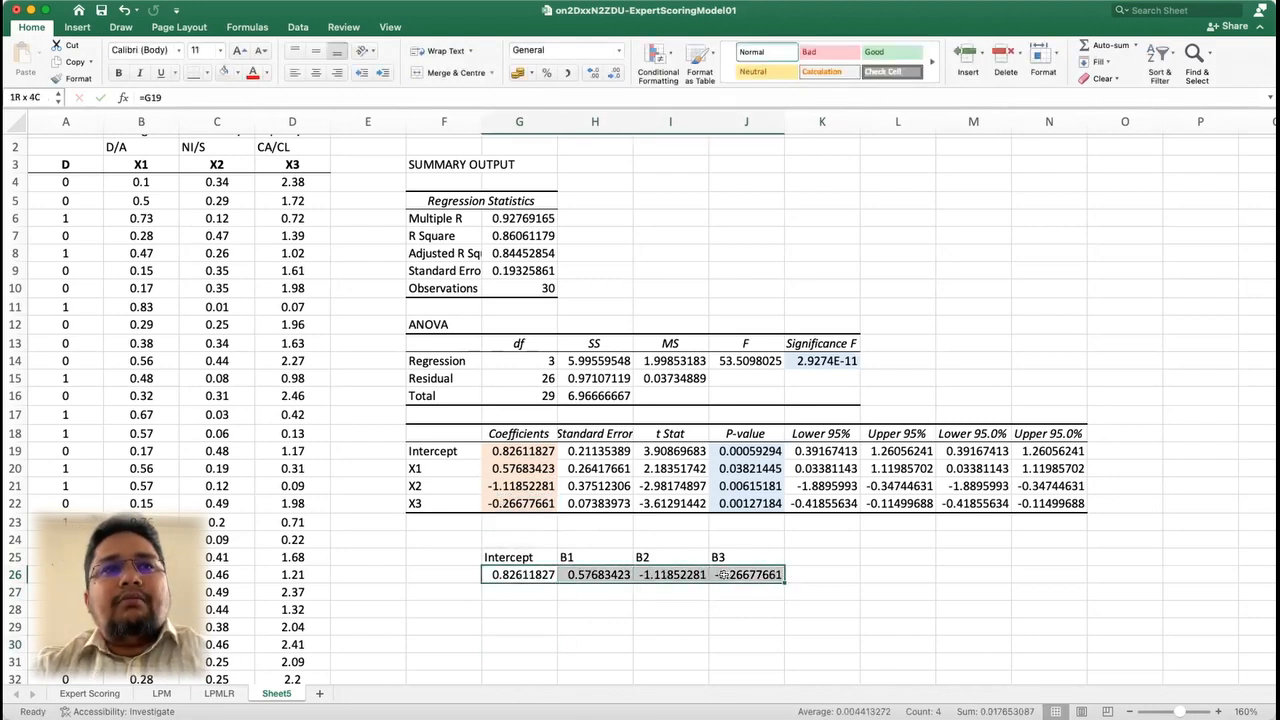
click(612, 76)
click(612, 76)
click(612, 76)
click(612, 76)
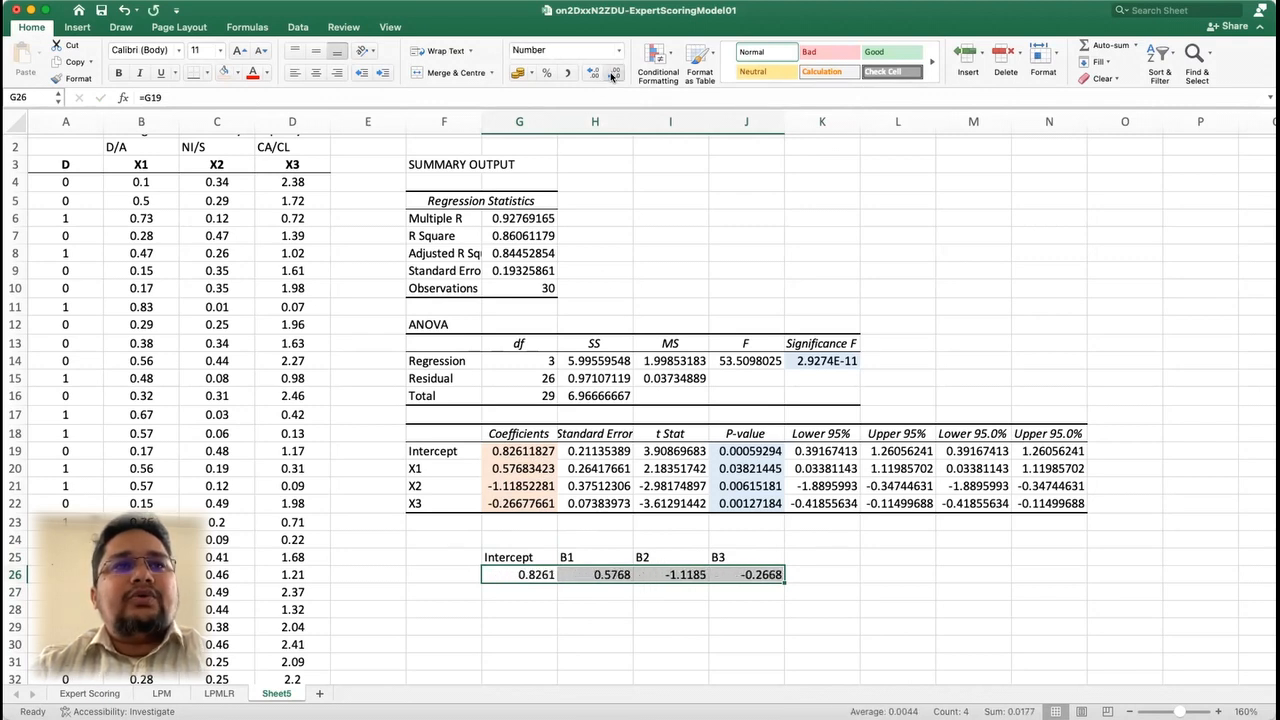
Step: Right-align the coefficient headings in G25:J25
drag(515, 557, 741, 554)
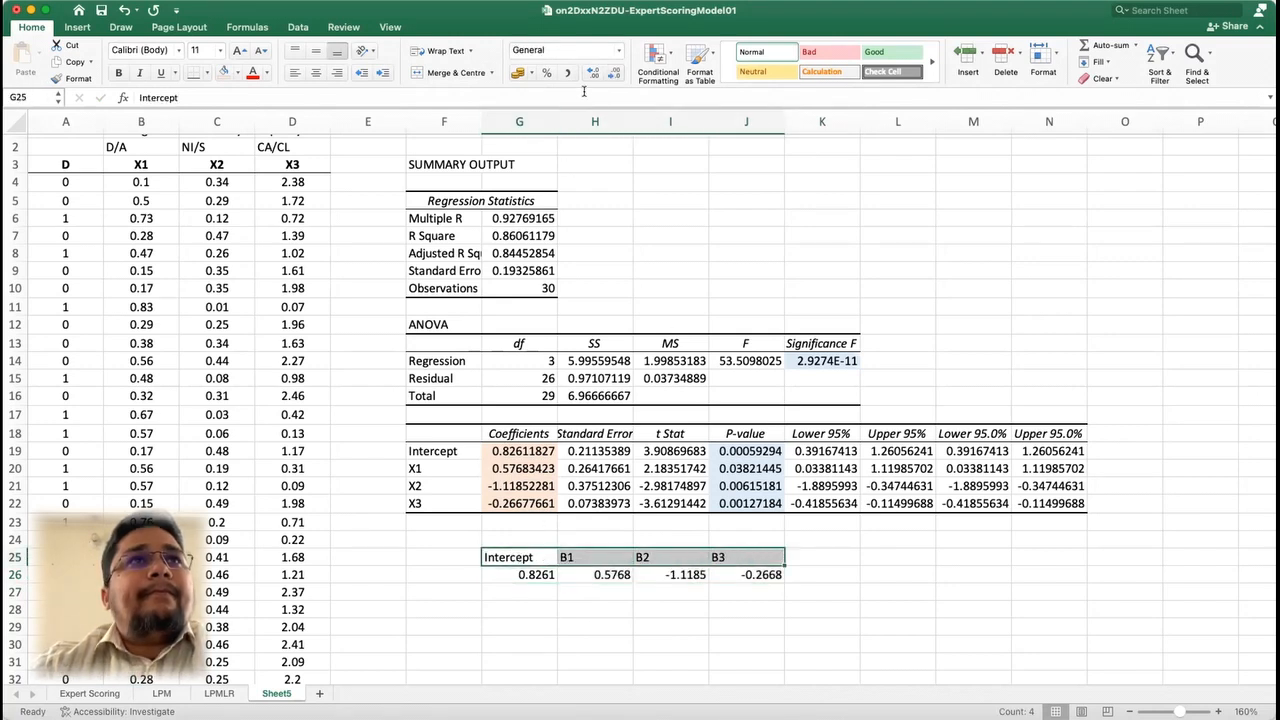
click(337, 72)
click(726, 627)
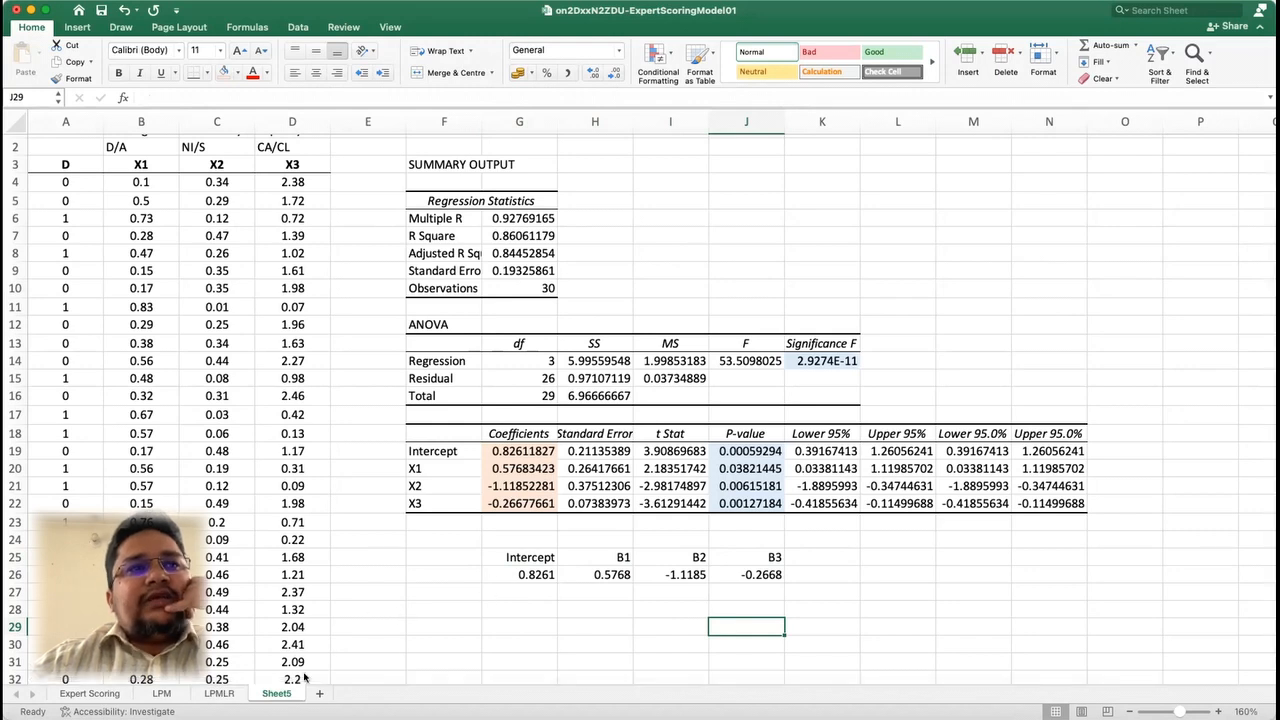
Step: Switch to the LPMLR sheet and examine the Client A, Client B and Client C entries in B8:B10
click(219, 693)
click(127, 245)
click(130, 260)
click(128, 276)
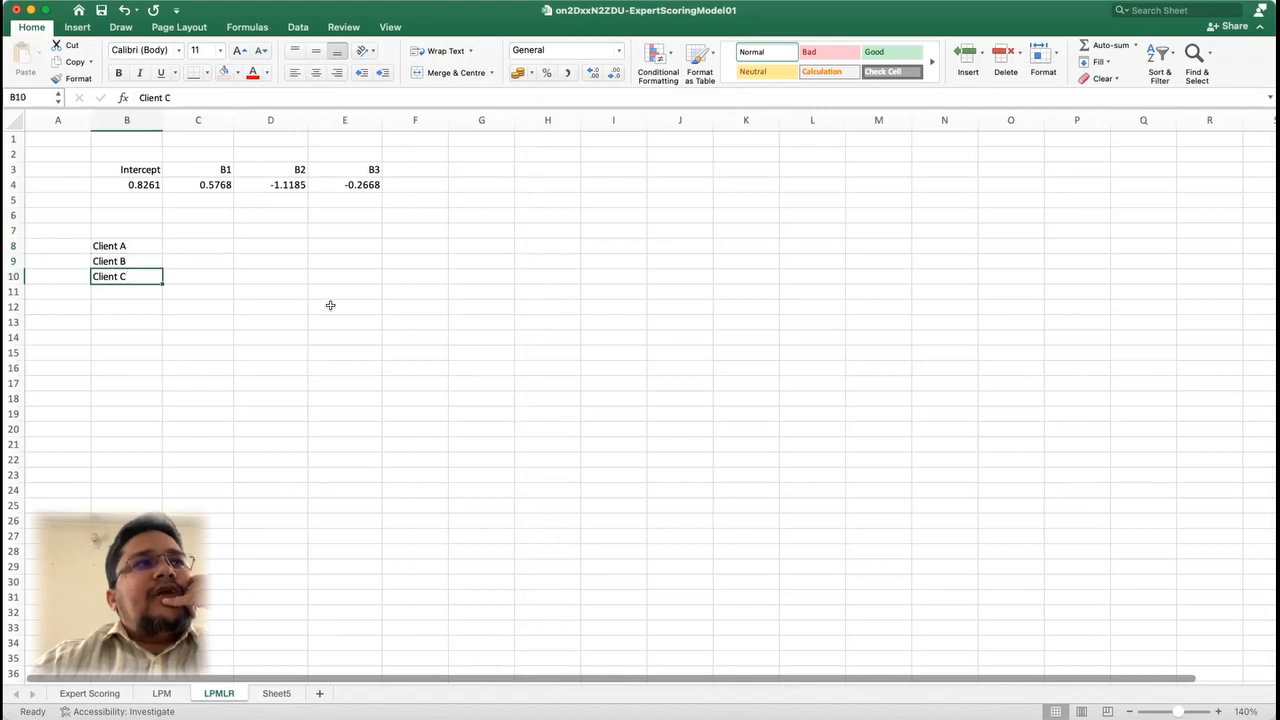
Step: Enter the heading "Pat experience about client class j" in B2, above the coefficient table
click(130, 153)
text(Pat experience)
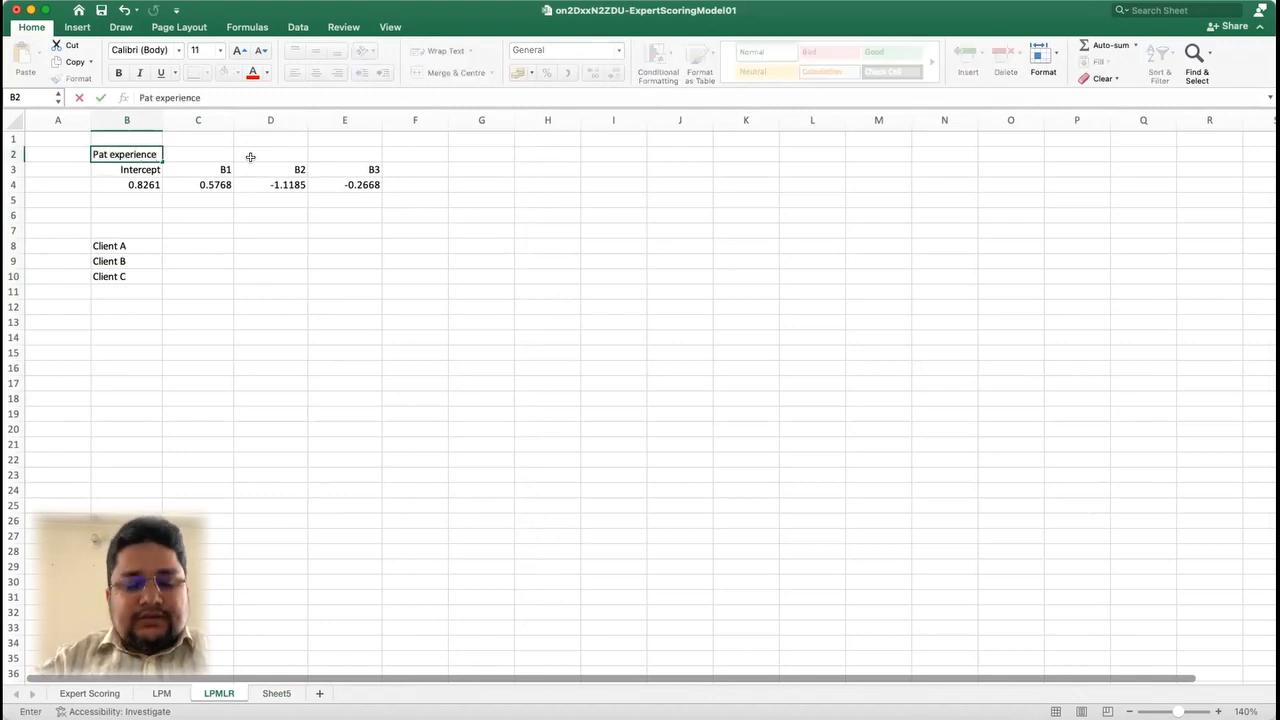
text( about client class j)
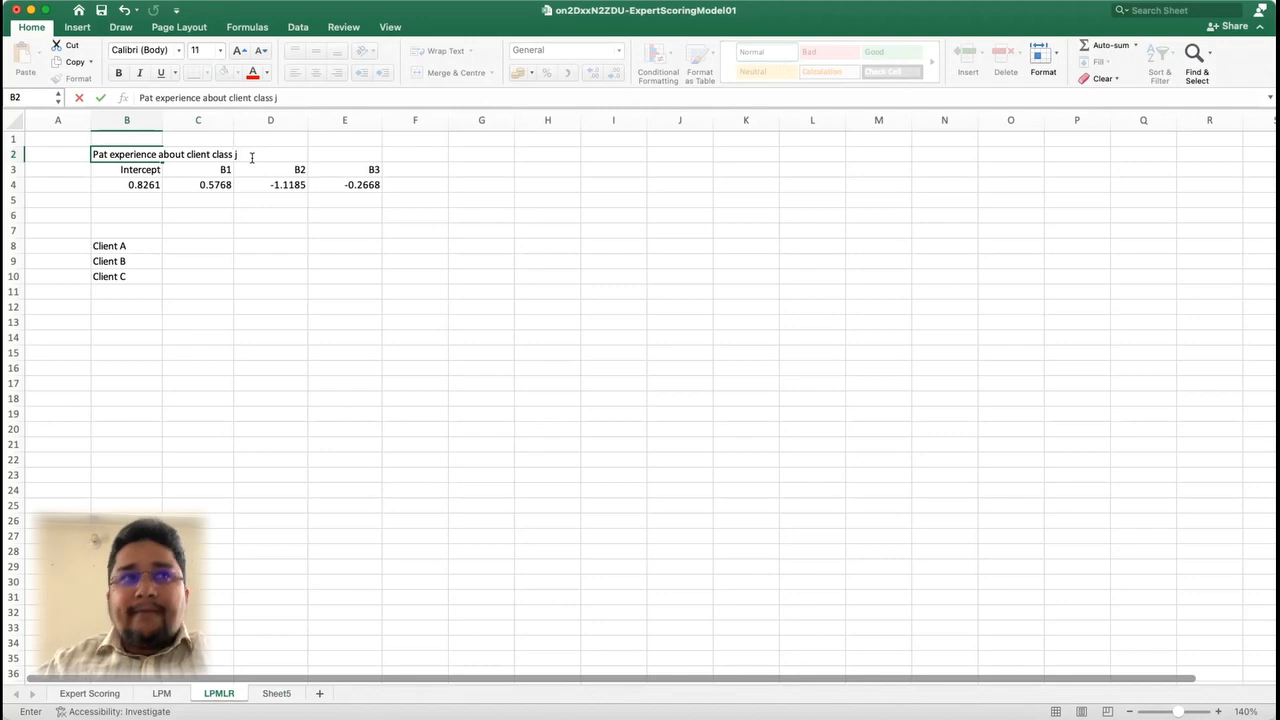
key(Return)
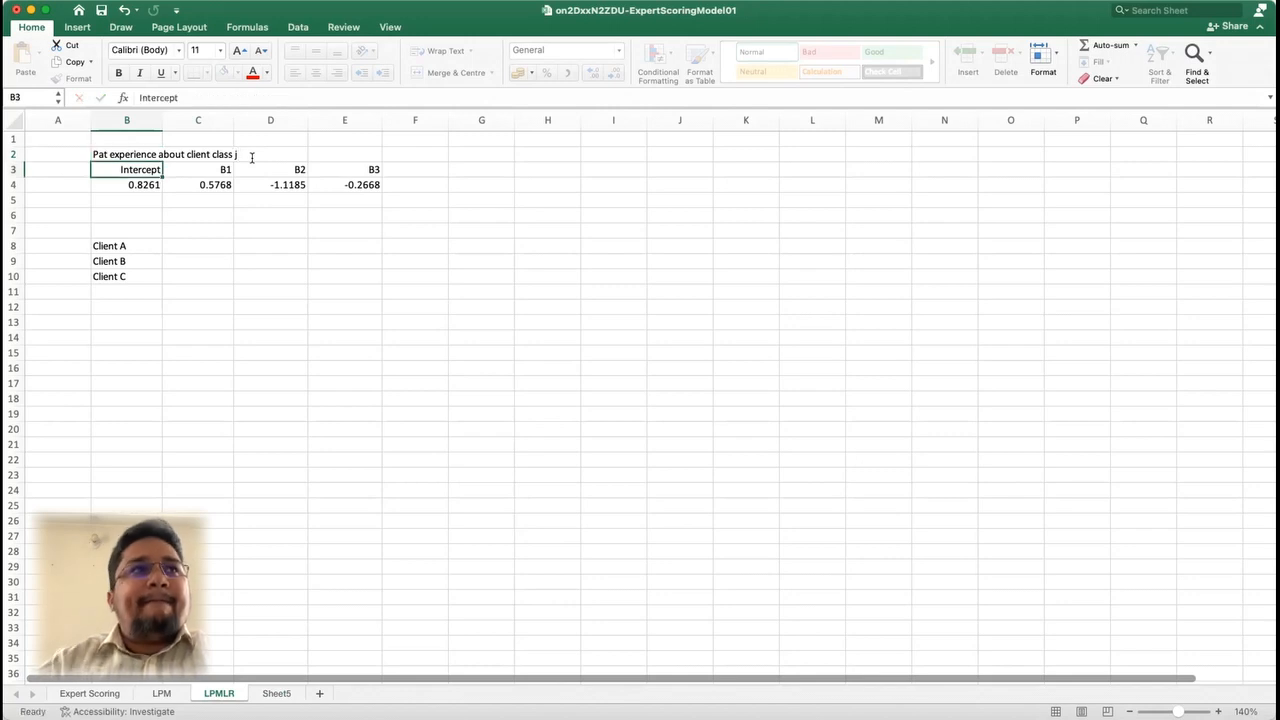
Step: Enter the heading "New clients of class j" in B7, above the client list
click(131, 231)
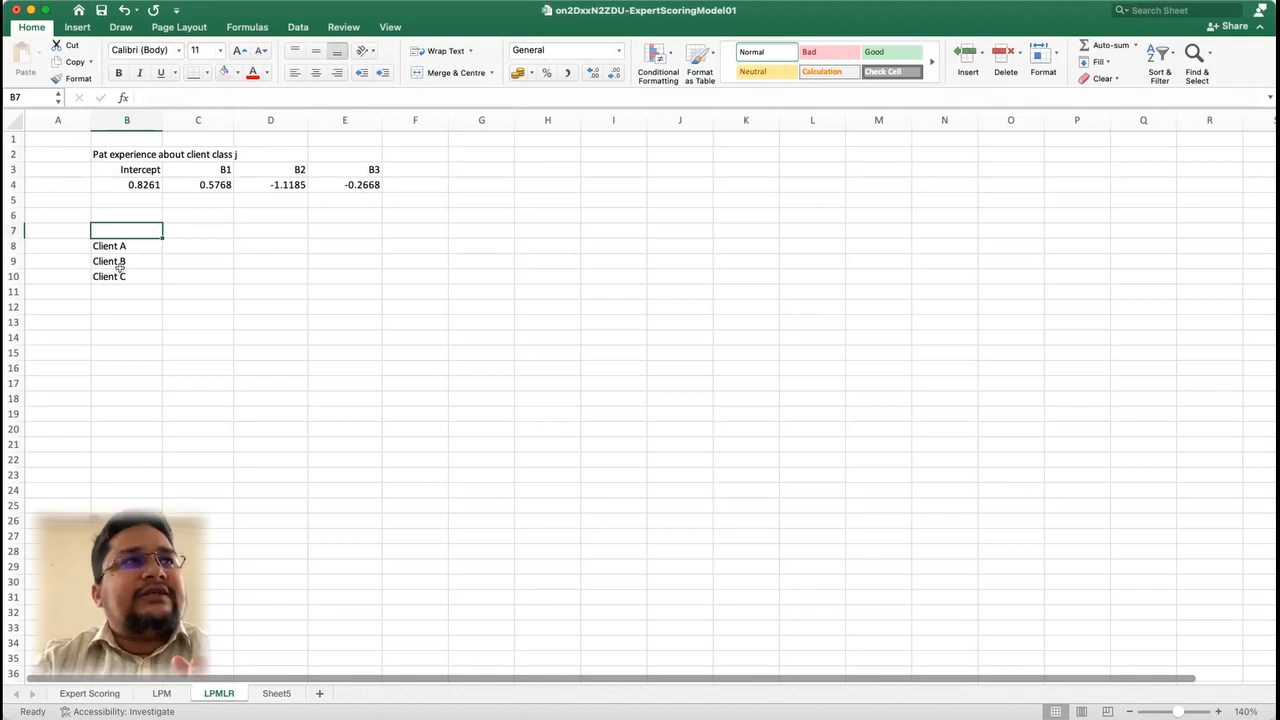
text(N)
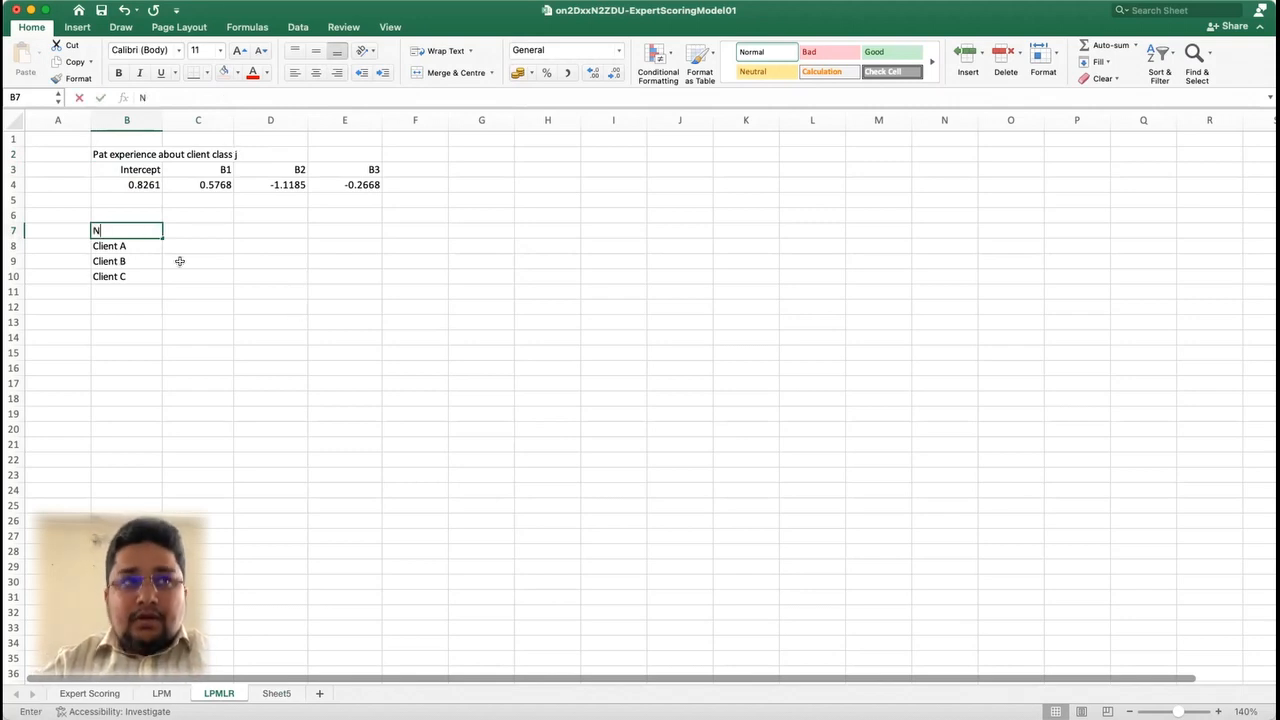
text(ew client class j)
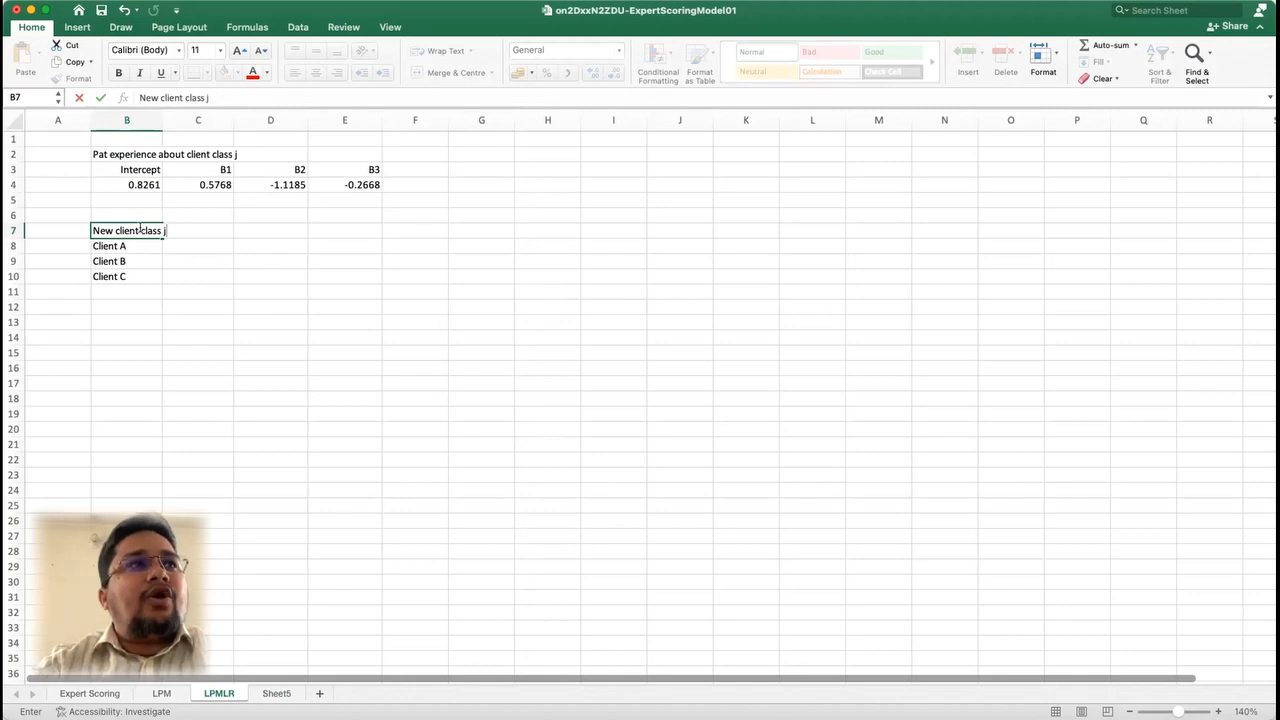
click(140, 229)
text(of cla)
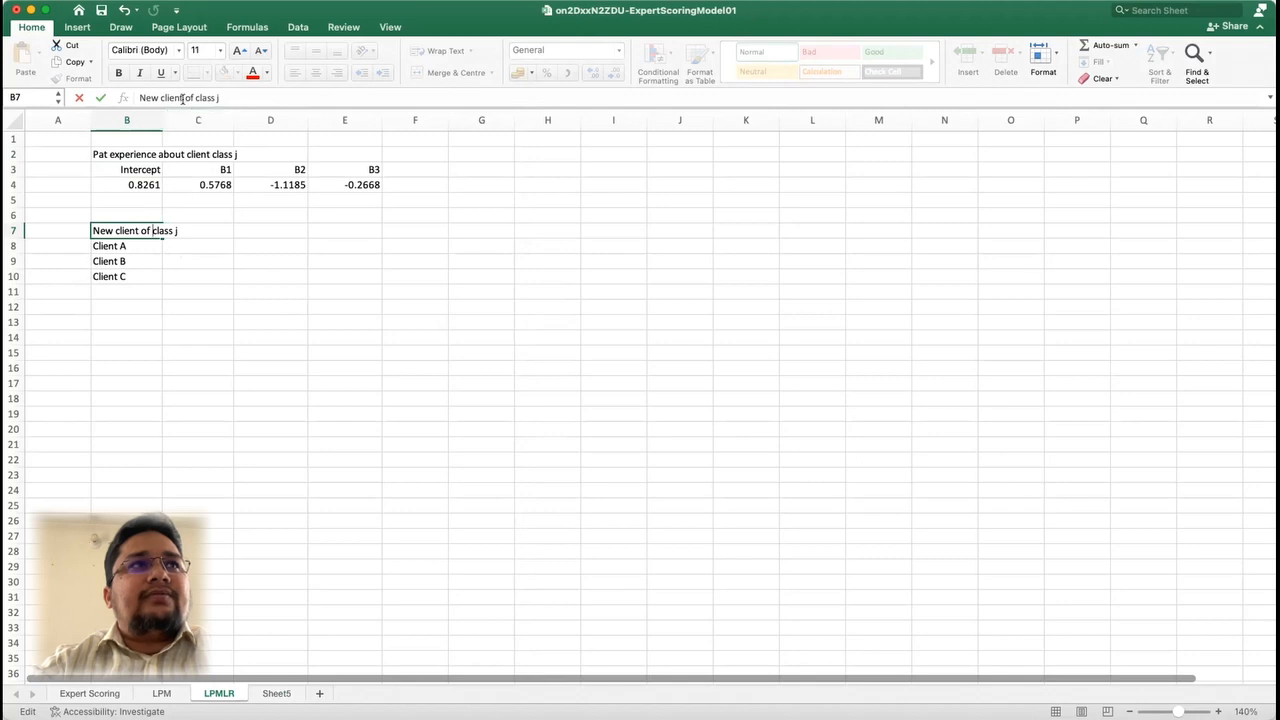
text(s)
key(Return)
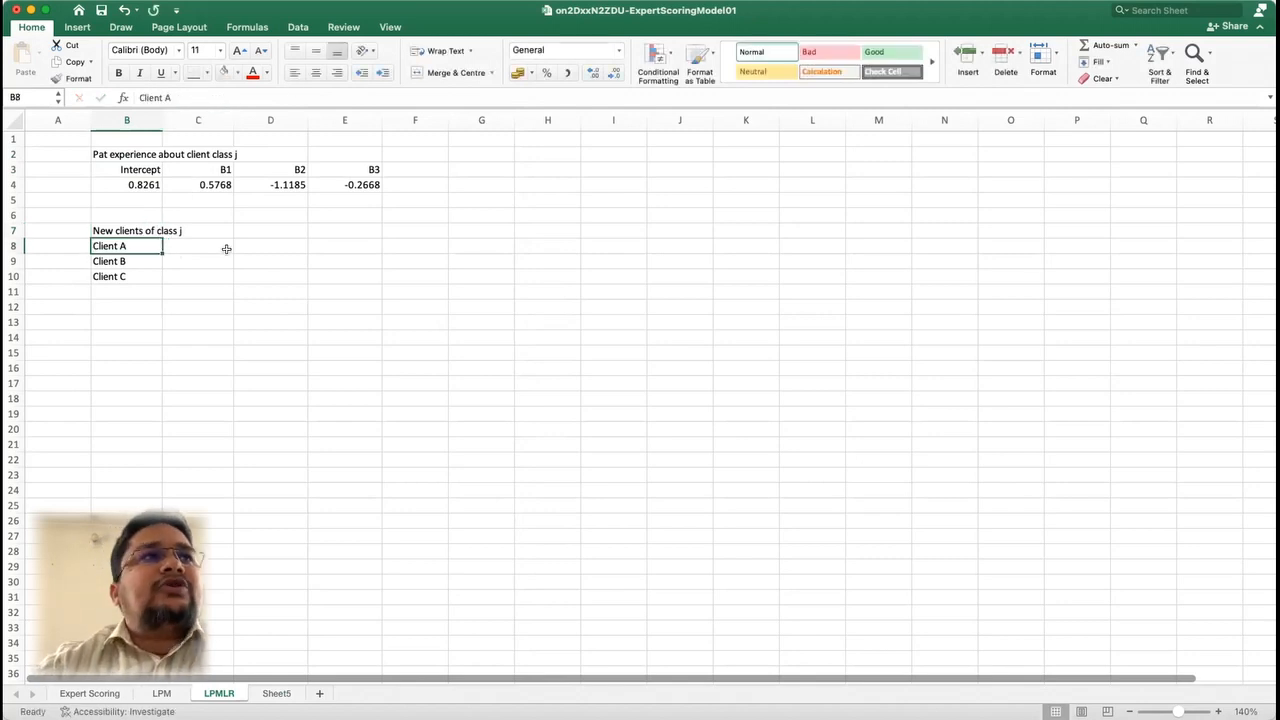
Step: Delete the empty column A and size the column holding the client labels to fit the "New clients of class j" heading
drag(157, 119, 255, 119)
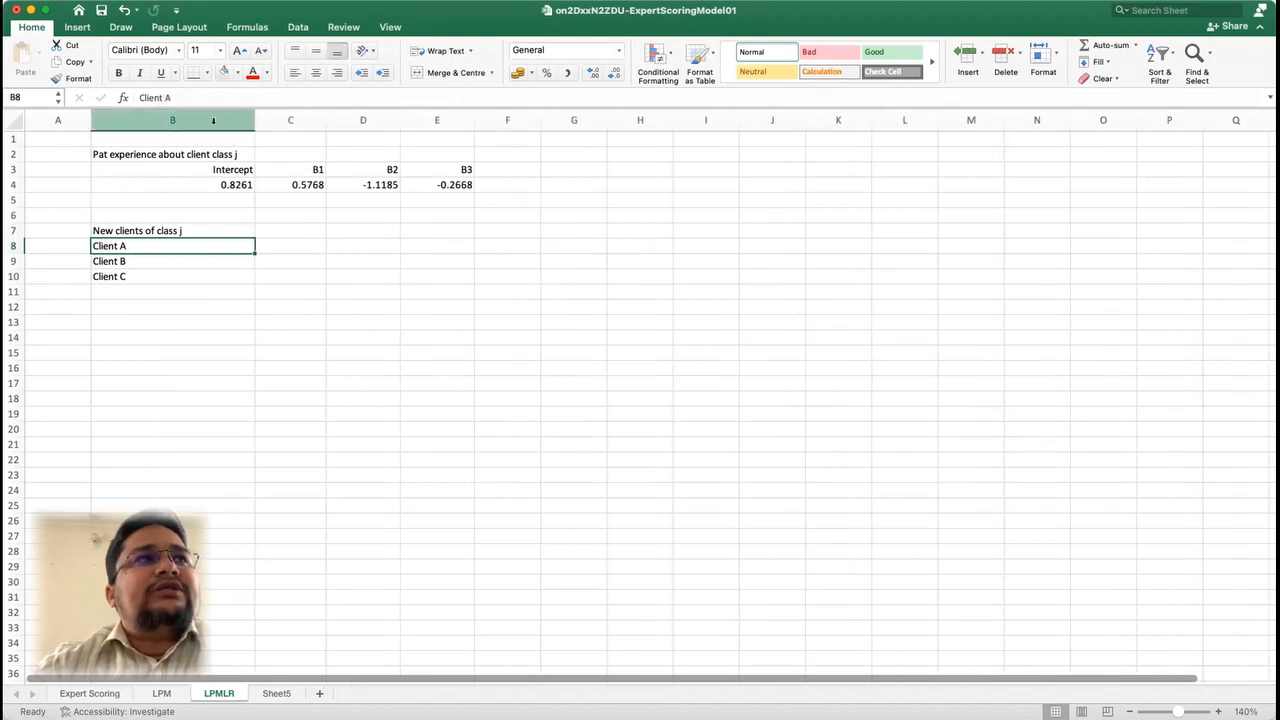
right_click(80, 120)
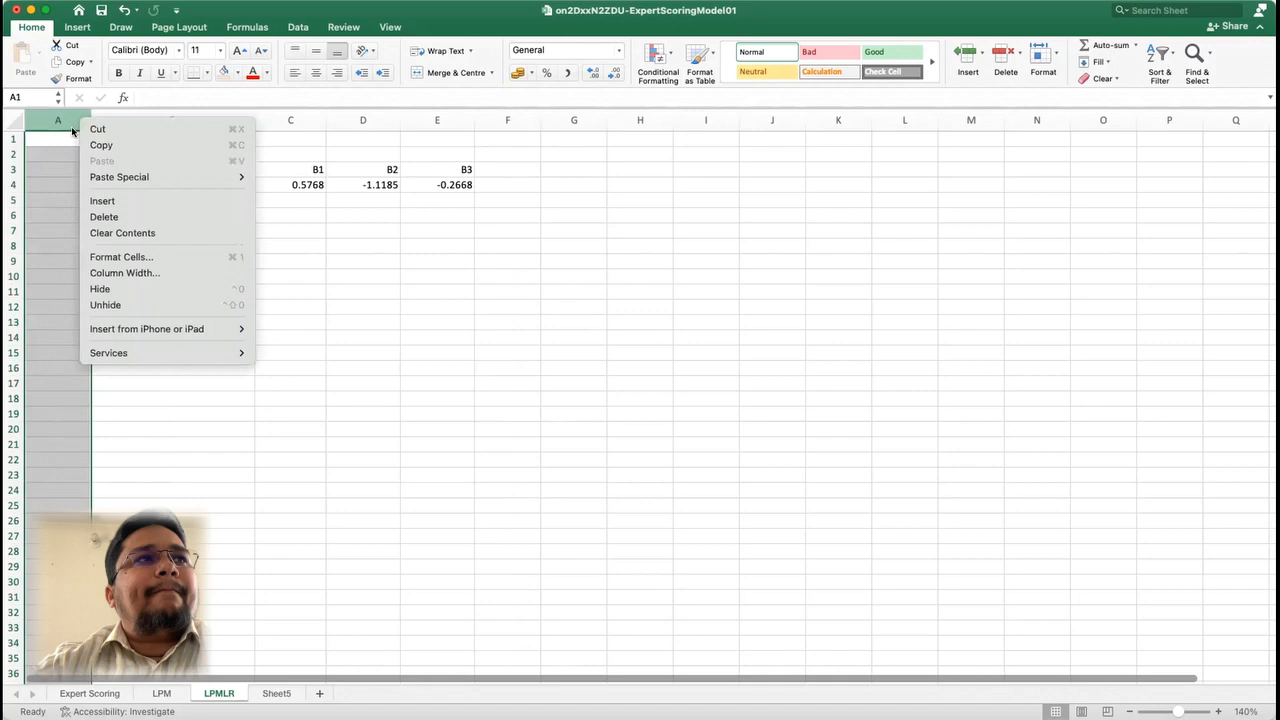
click(115, 217)
drag(223, 291, 223, 680)
click(223, 291)
drag(188, 120, 117, 133)
click(167, 303)
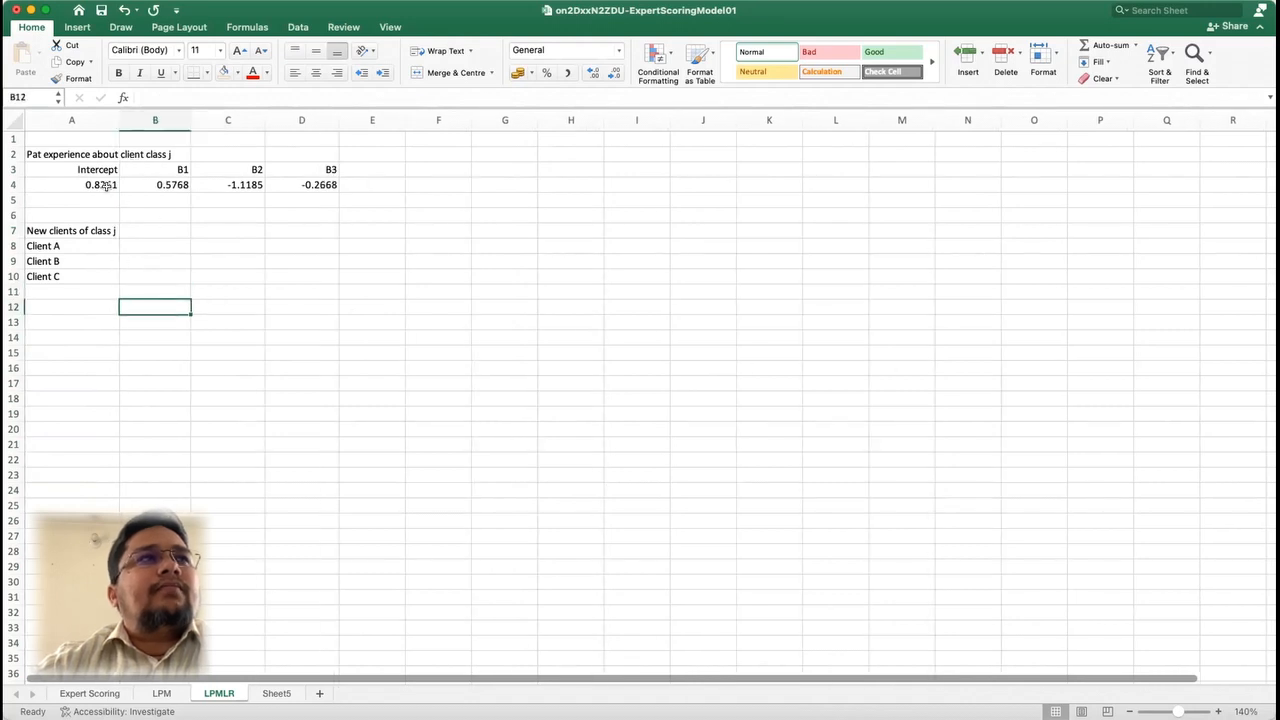
Step: Move the coefficient table from A3:D4 one column over to B3:E4
drag(101, 170, 335, 182)
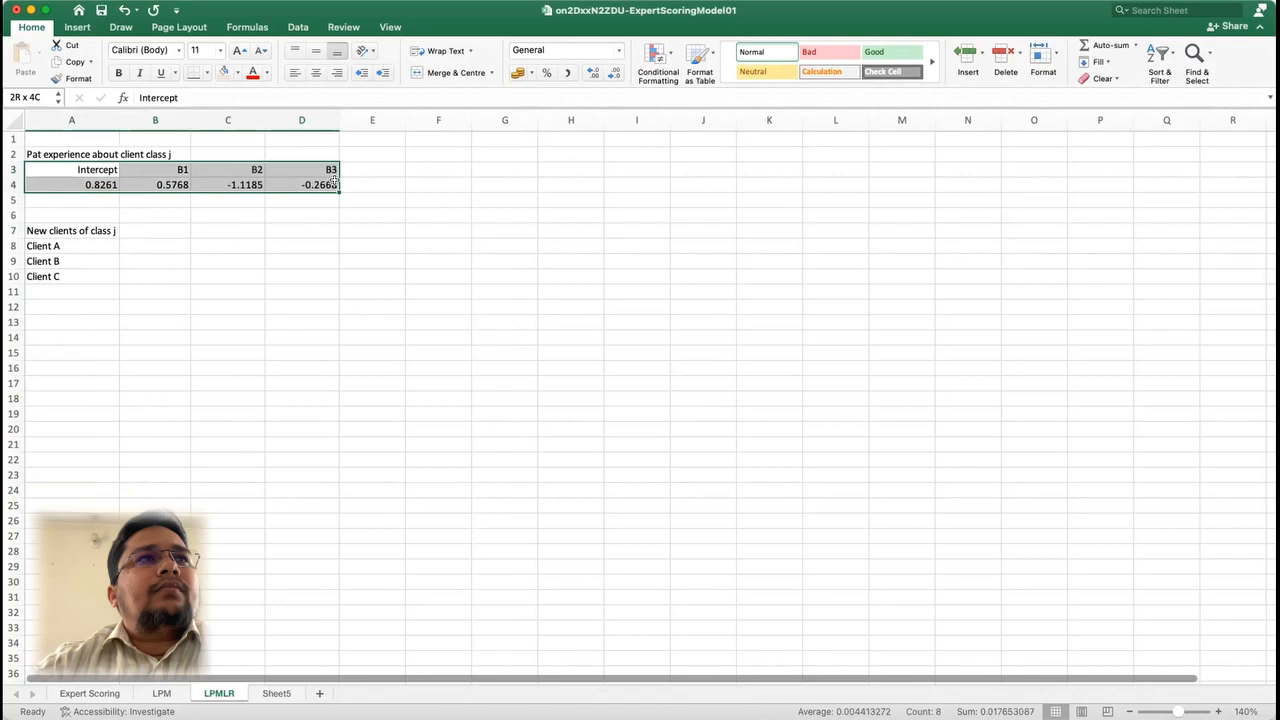
drag(228, 158, 306, 171)
click(228, 306)
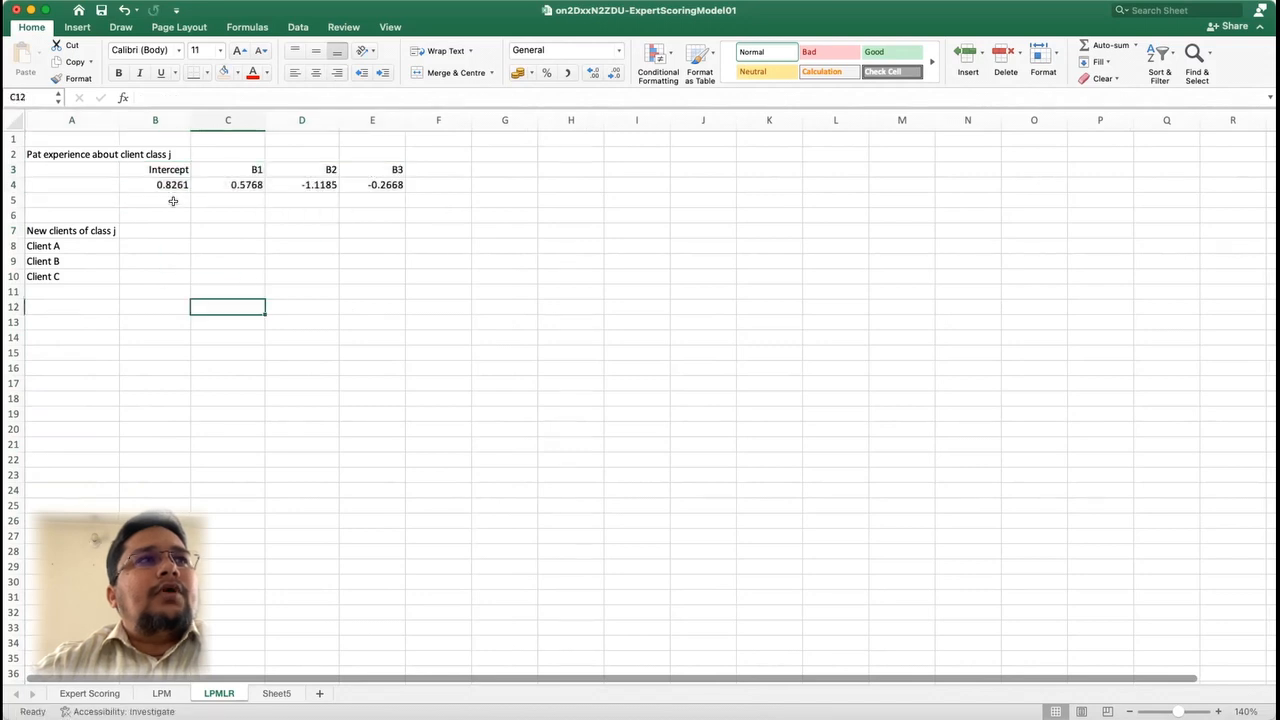
Step: Clear the coefficient values in B4:E4
drag(171, 185, 245, 182)
drag(365, 187, 369, 187)
key(Delete)
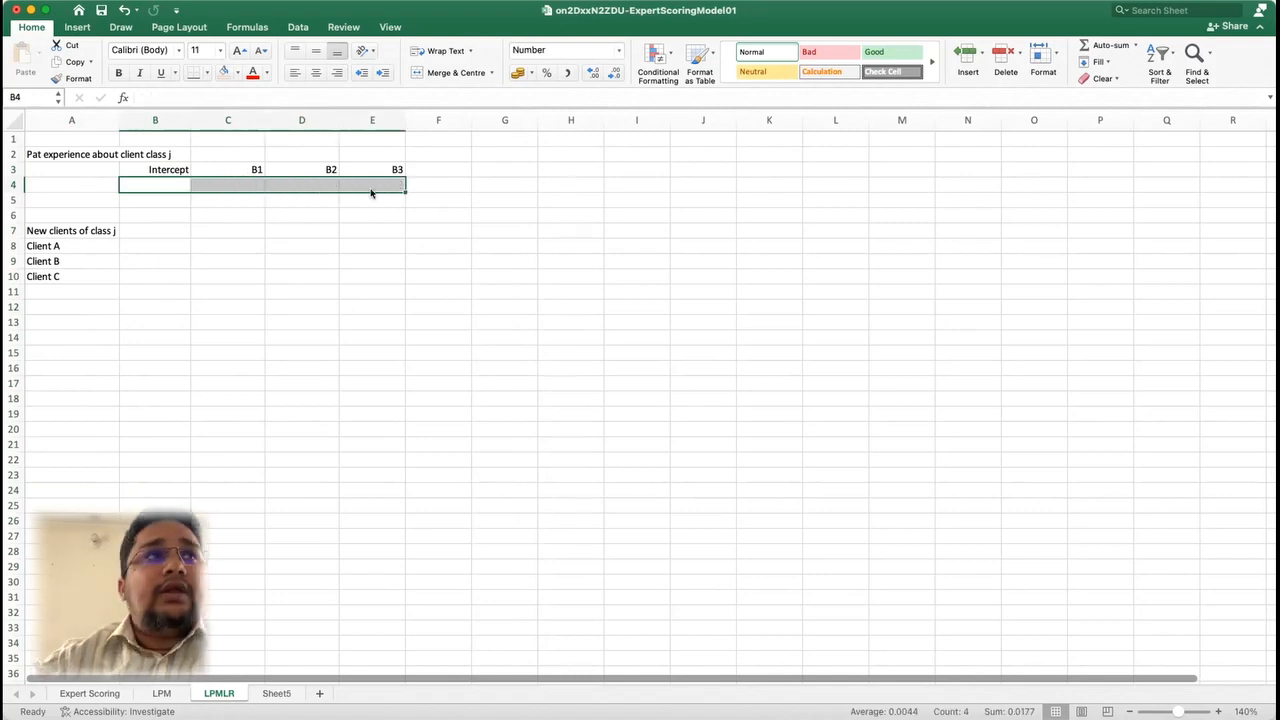
Step: Link the Intercept value in B4 to the regression summary with =Sheet5!G26
click(168, 184)
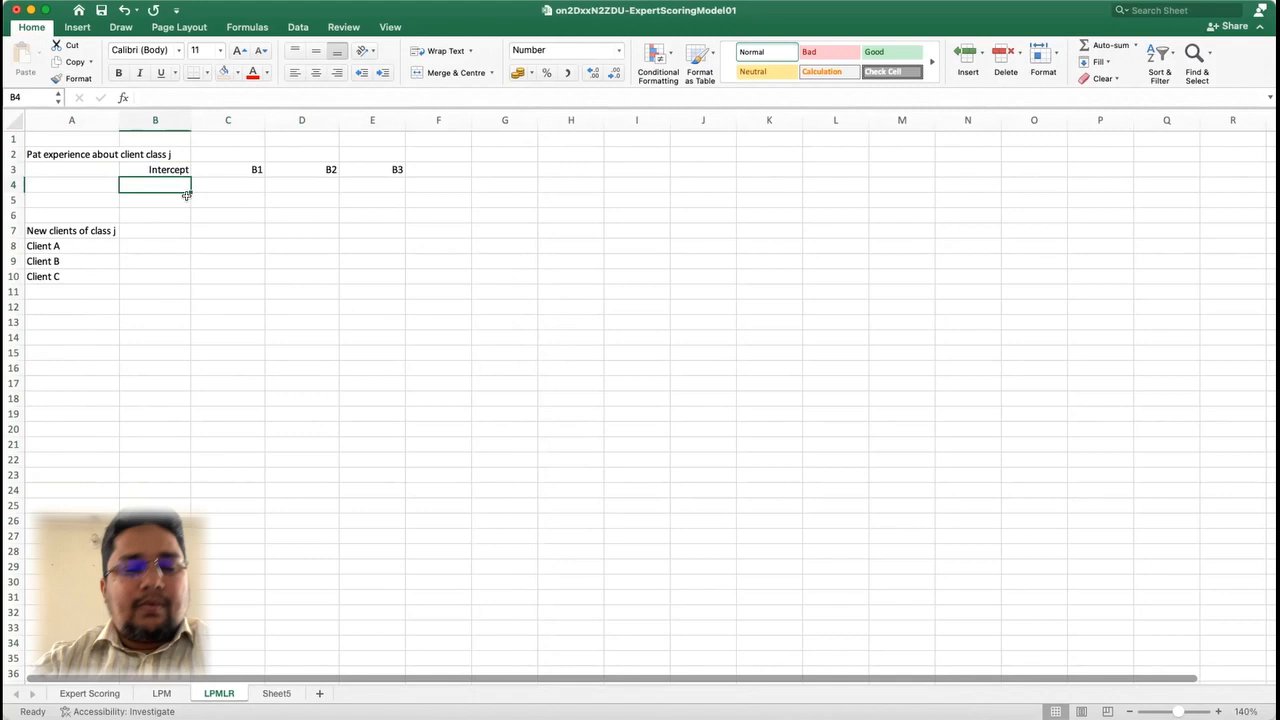
text(=)
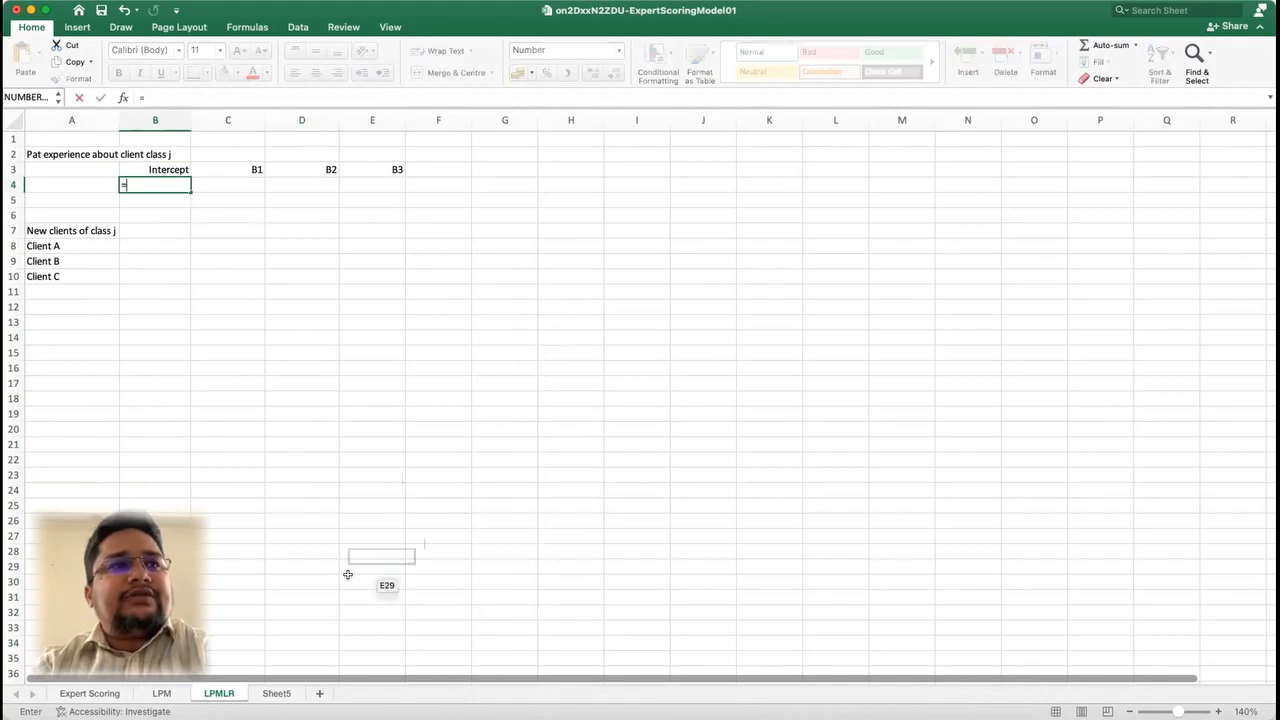
click(276, 693)
click(525, 588)
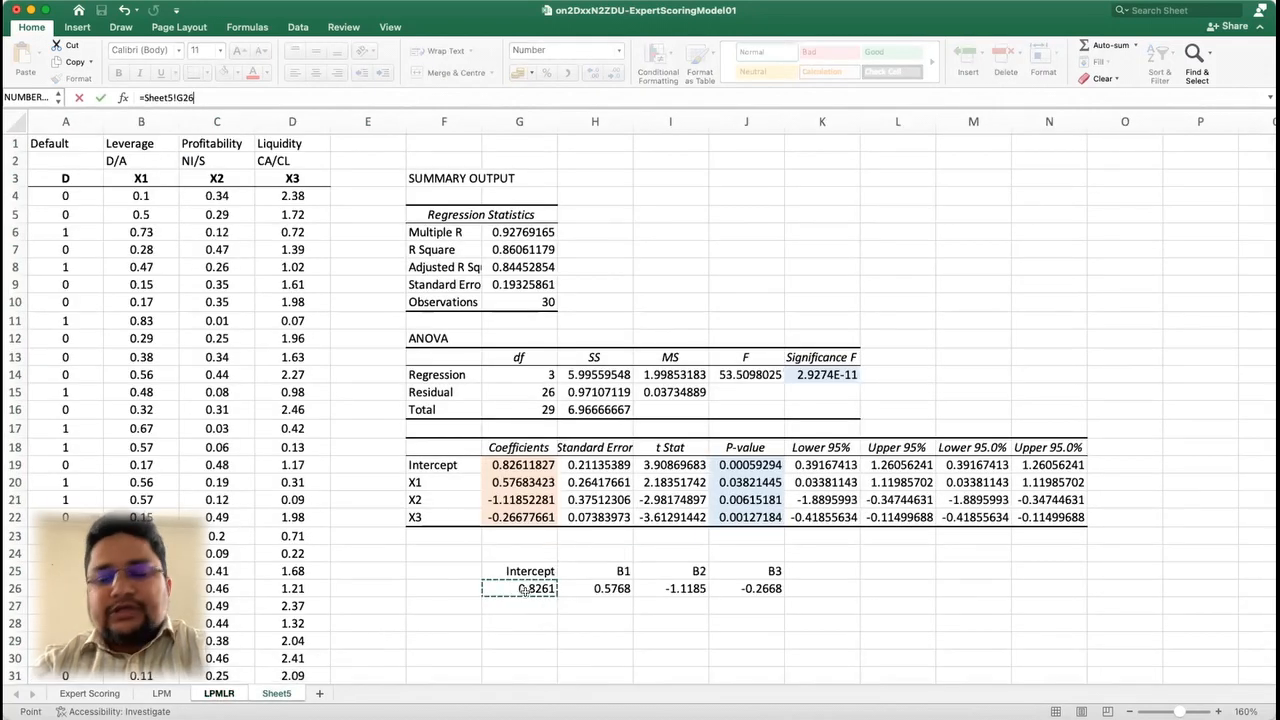
key(Return)
Step: Link the B1 value in C4 to the regression summary with =Sheet5!H26
click(228, 182)
text(=)
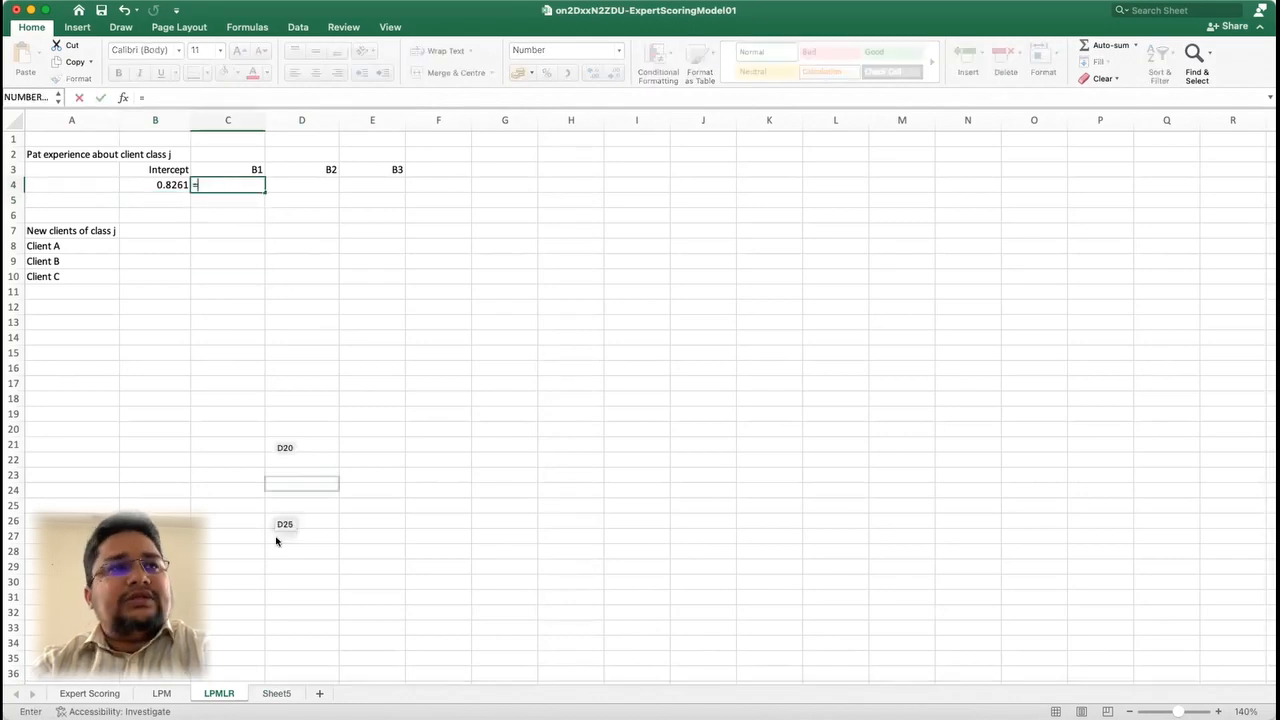
click(276, 693)
click(613, 586)
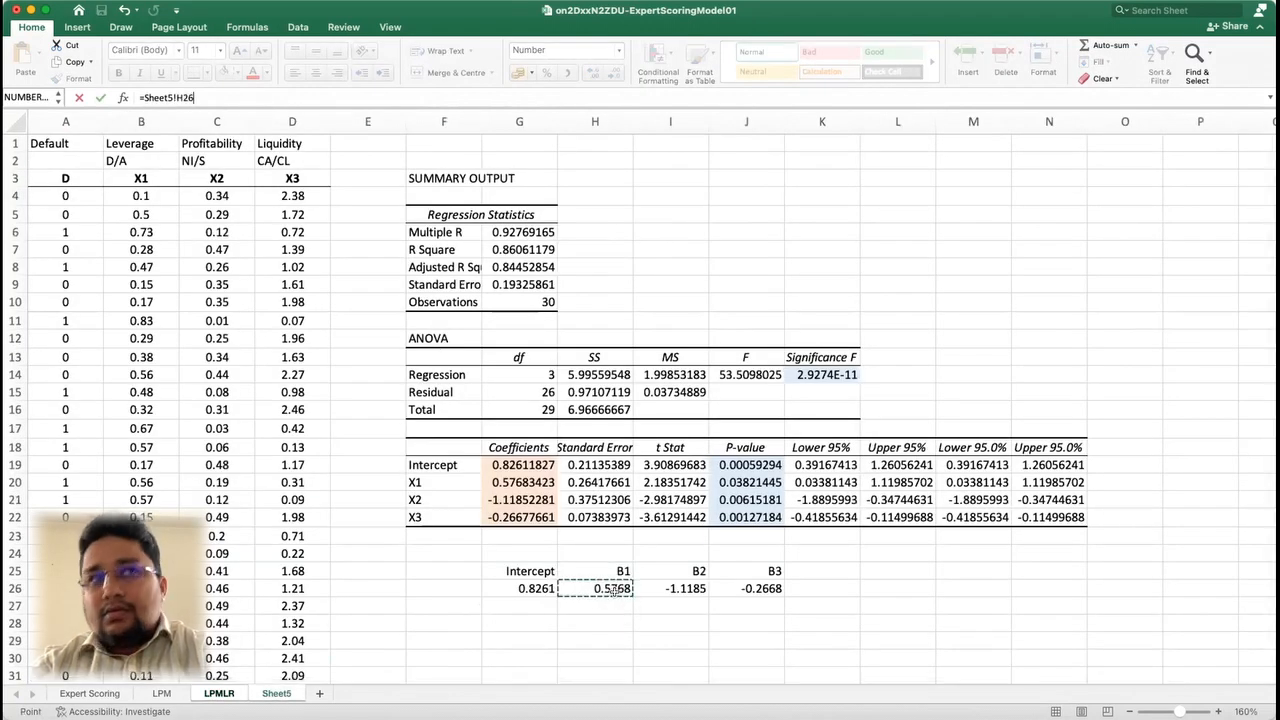
key(Return)
Step: Link the B2 value in D4 to the regression summary with =Sheet5!I26
click(293, 181)
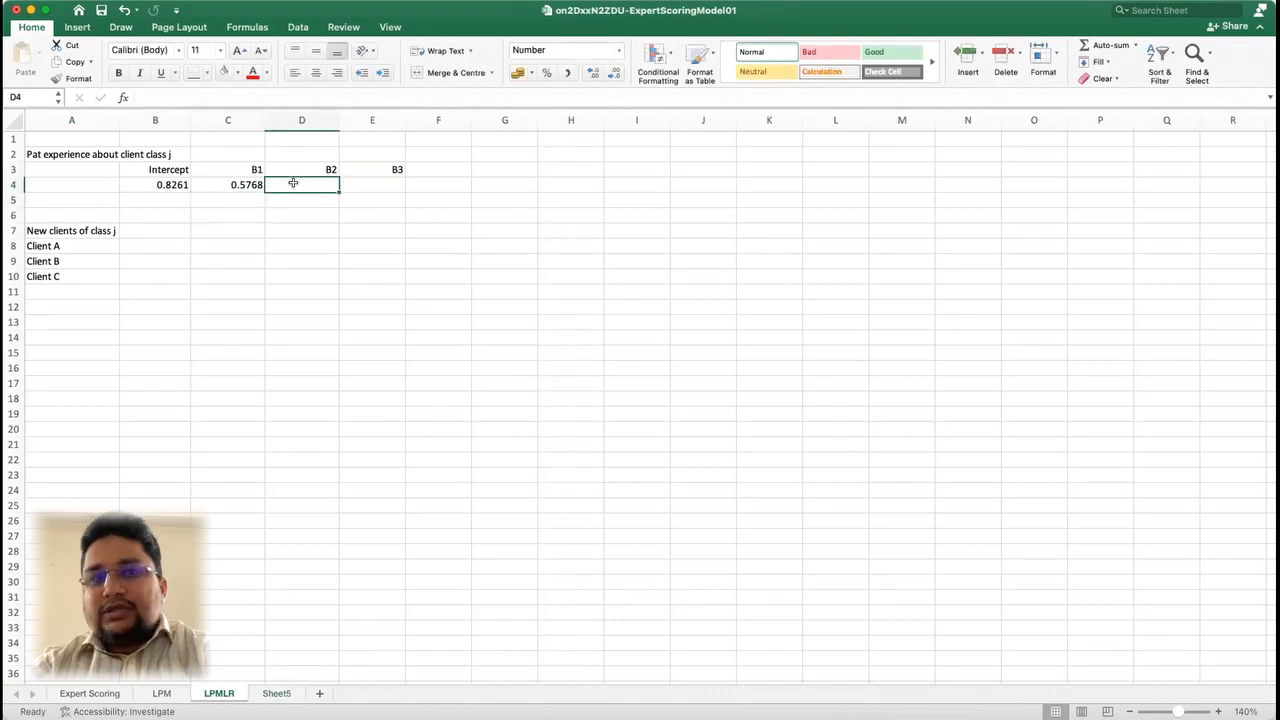
text(=)
click(280, 693)
click(690, 588)
key(Return)
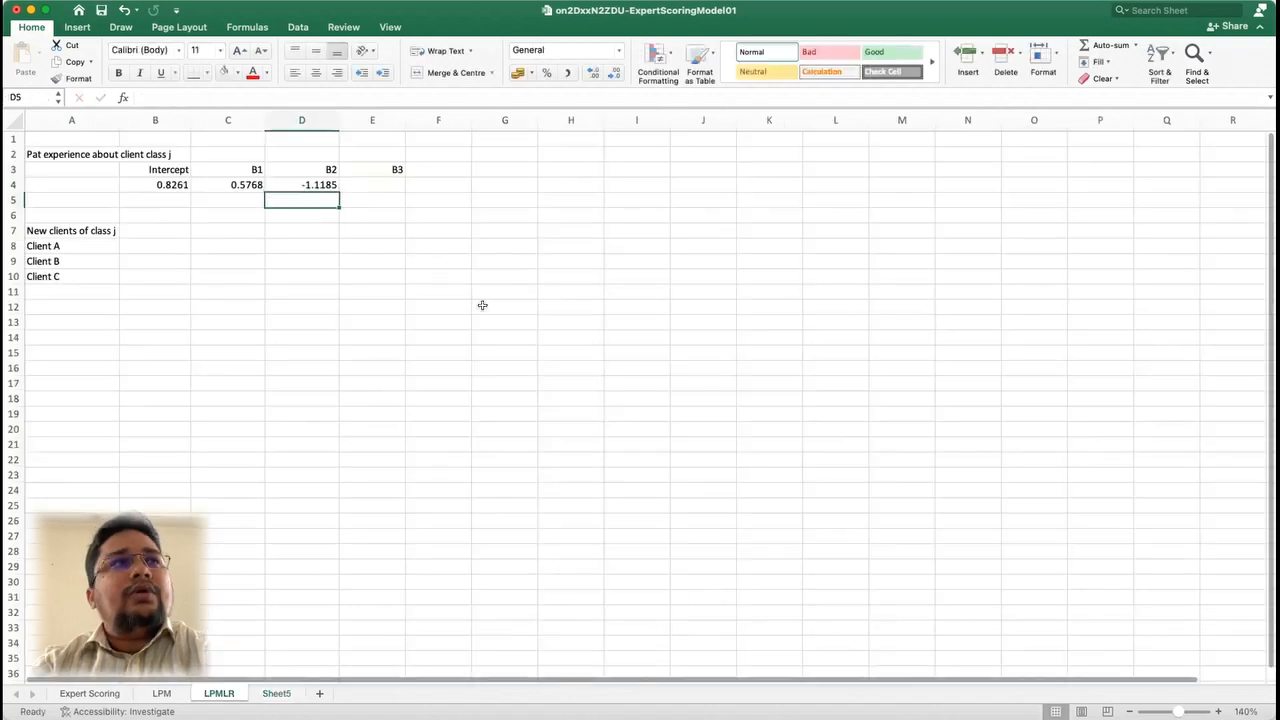
Step: Link the B3 value in E4 to the regression summary with =Sheet5!J26
click(378, 183)
text(=)
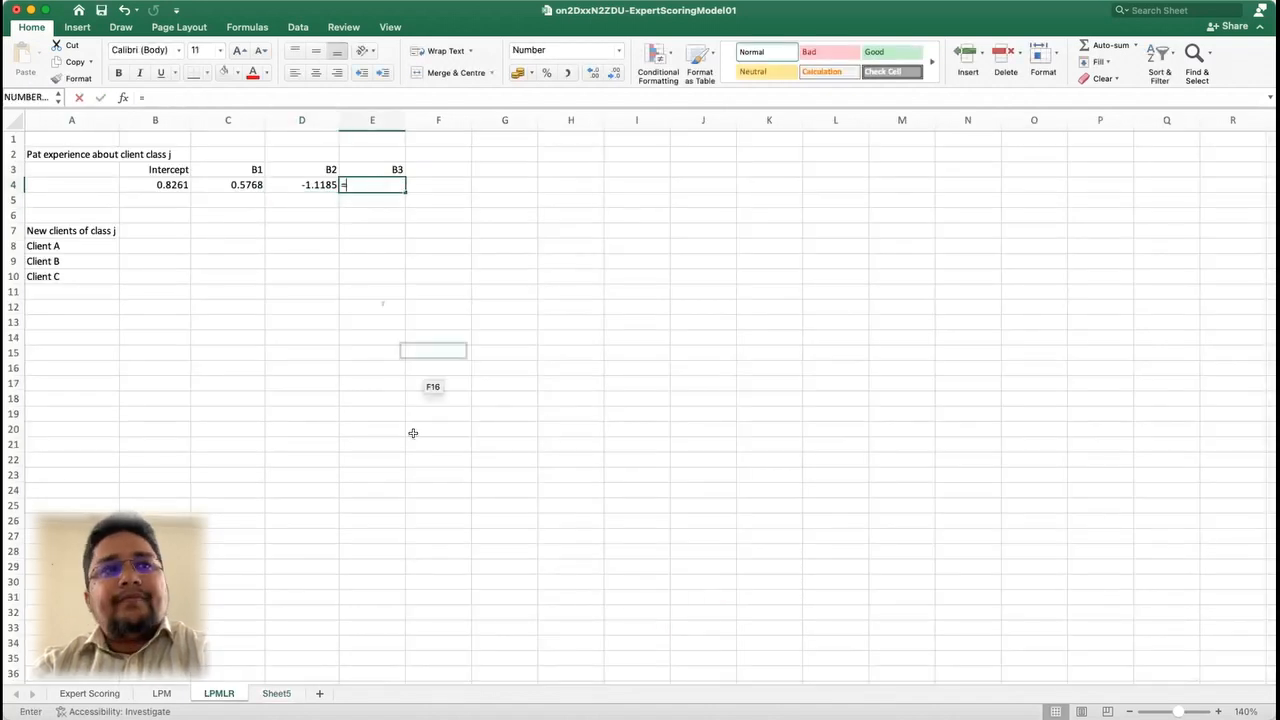
click(280, 693)
click(760, 588)
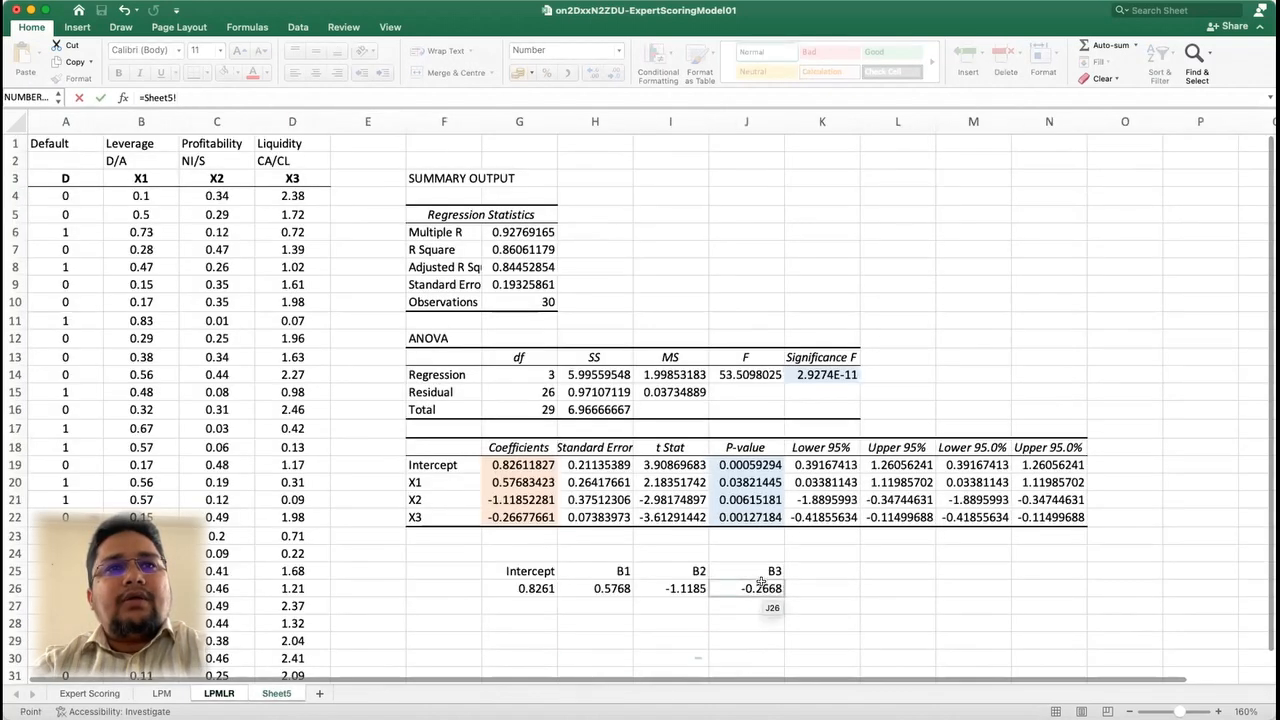
key(Return)
click(618, 477)
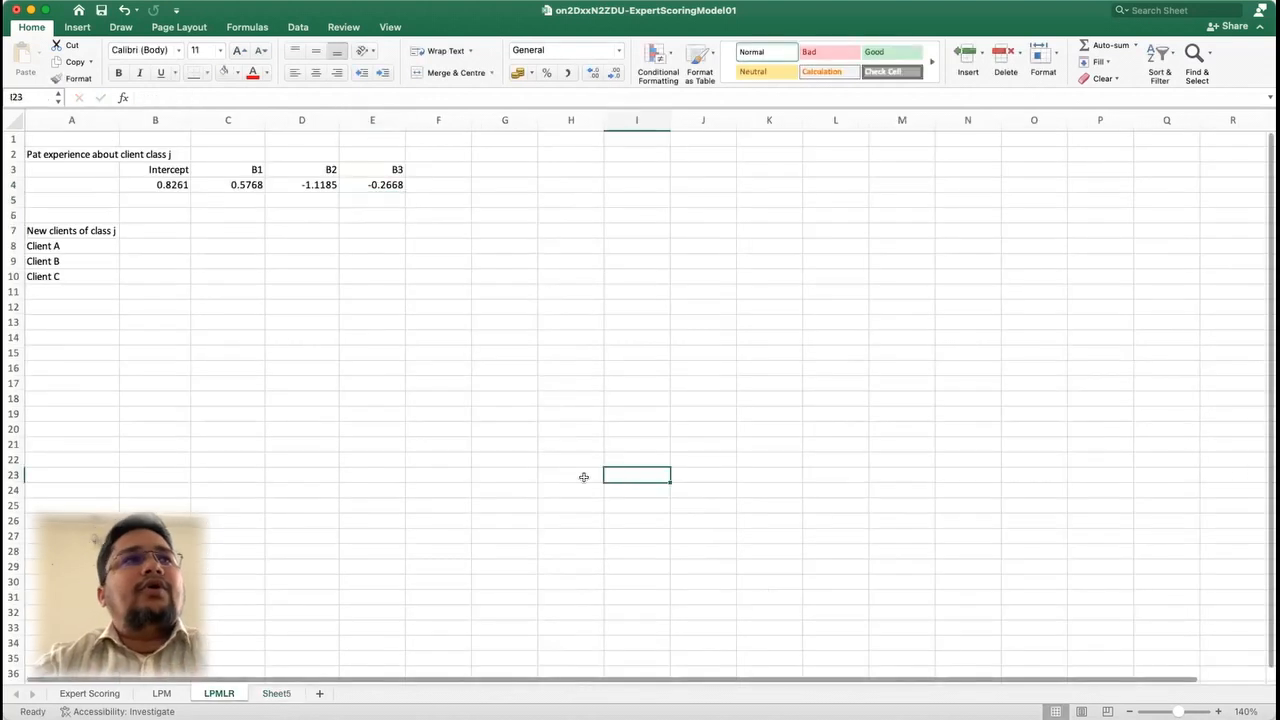
Step: Copy the X1, X2 and X3 headings from Sheet5 B3:D3 into LPMLR C7:E7 as values only
click(148, 243)
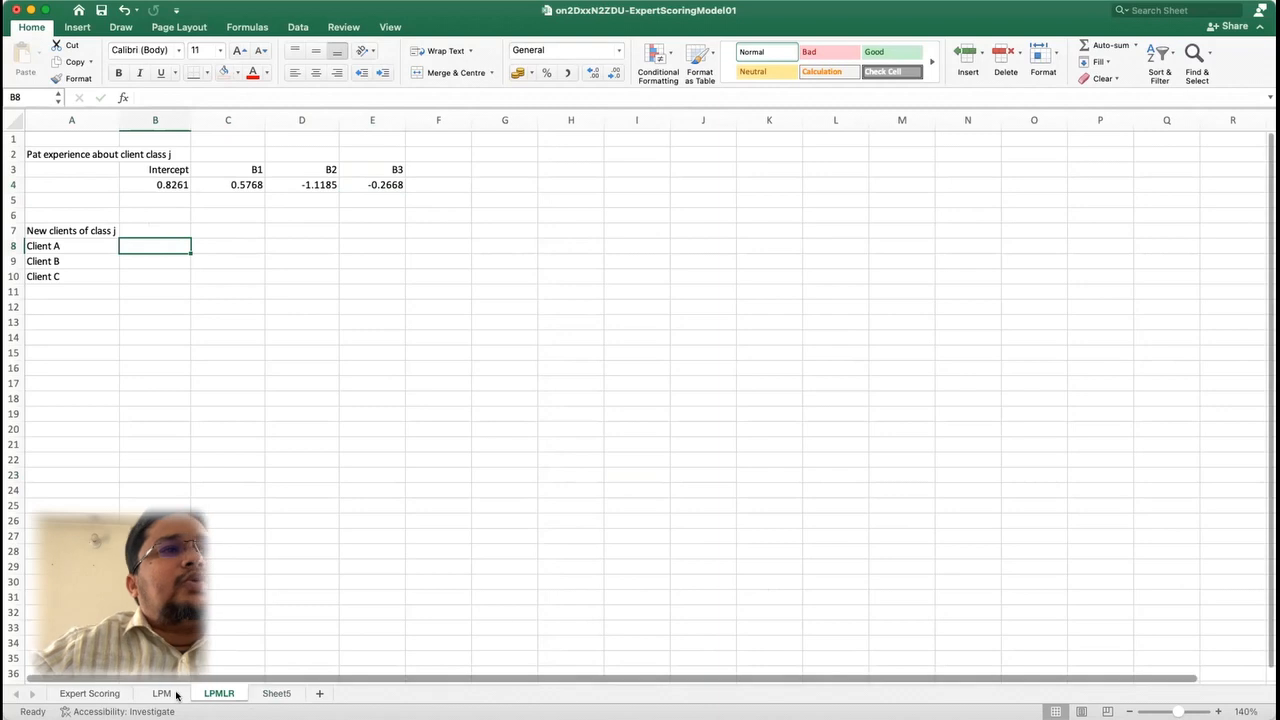
click(266, 694)
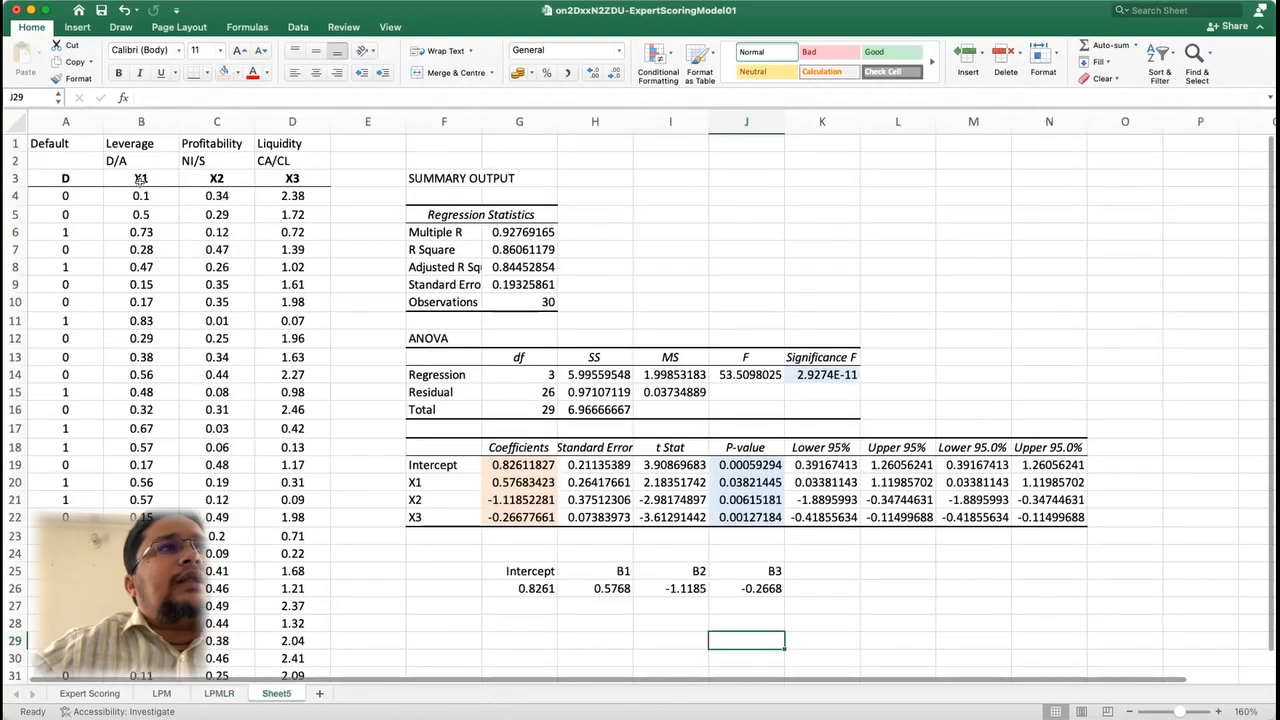
drag(136, 144, 270, 177)
key(cmd+c)
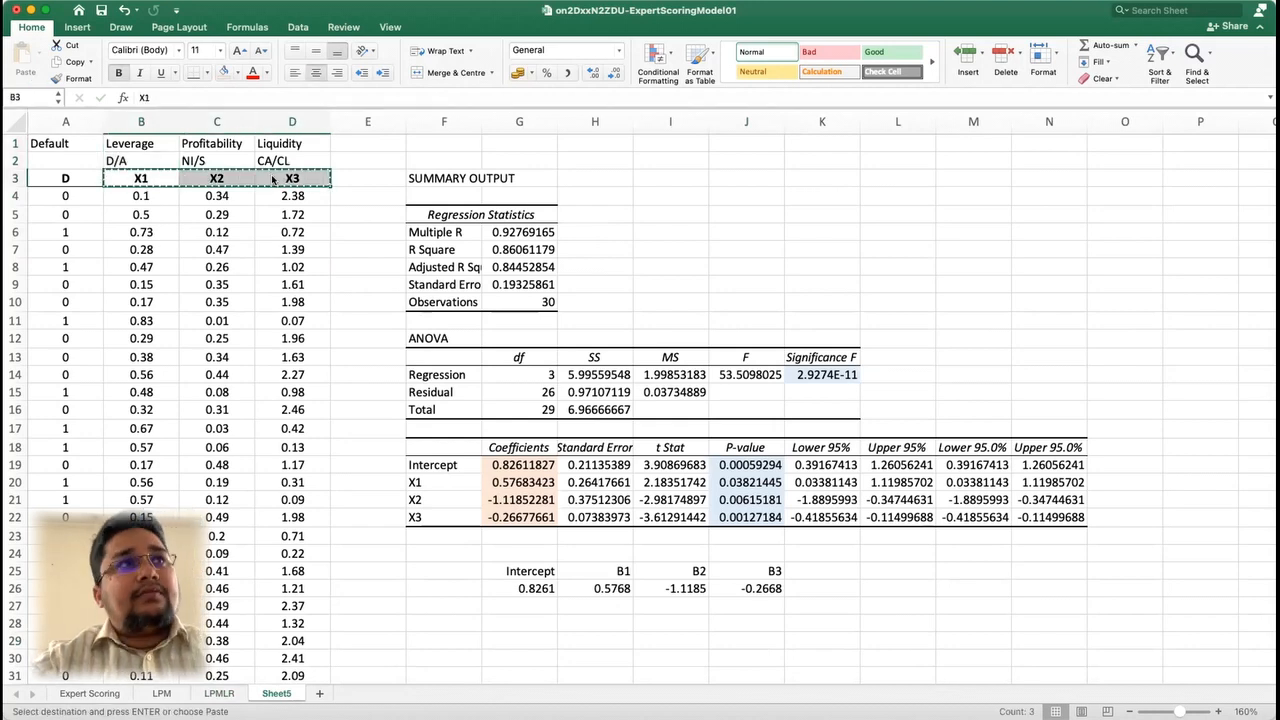
click(218, 693)
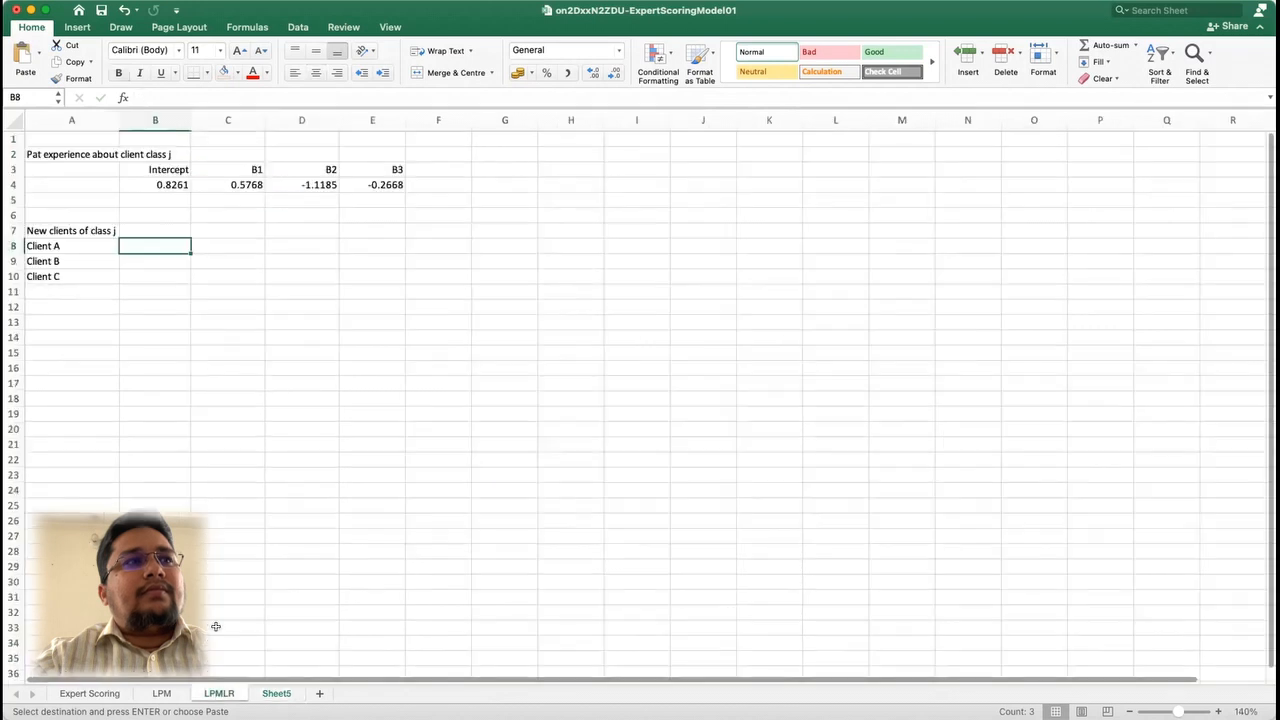
click(214, 228)
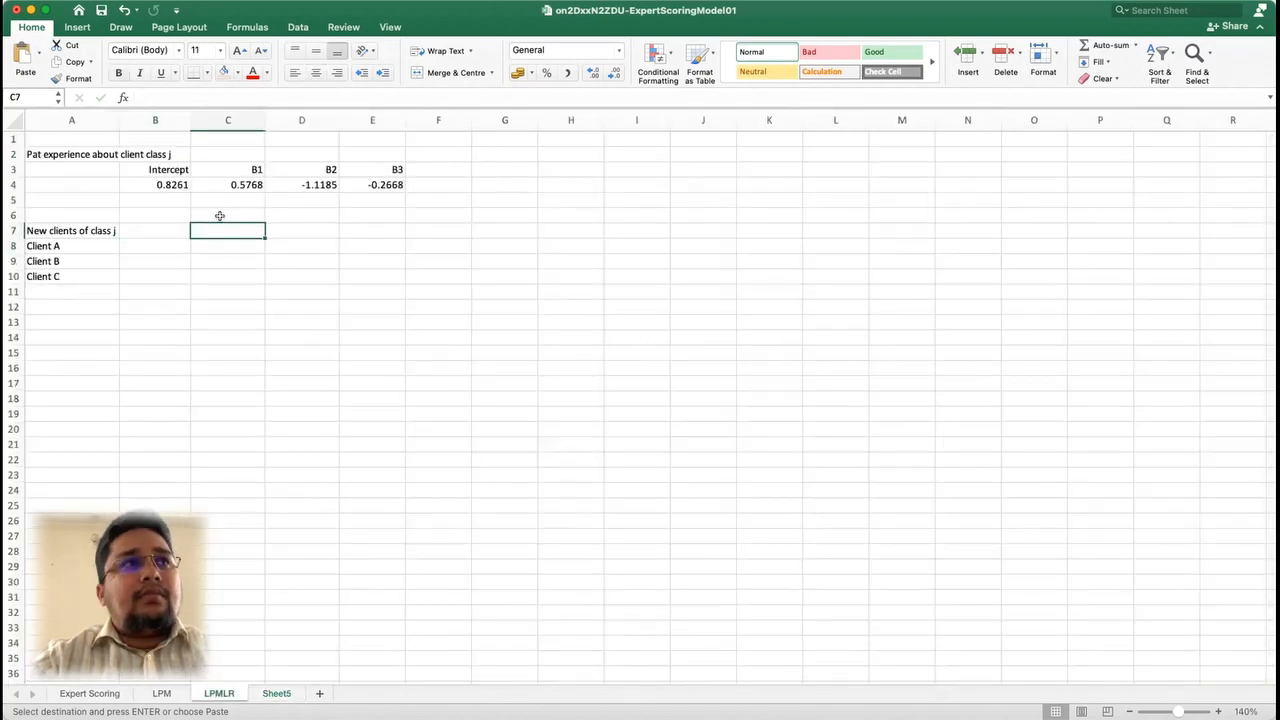
key(cmd+v)
click(417, 250)
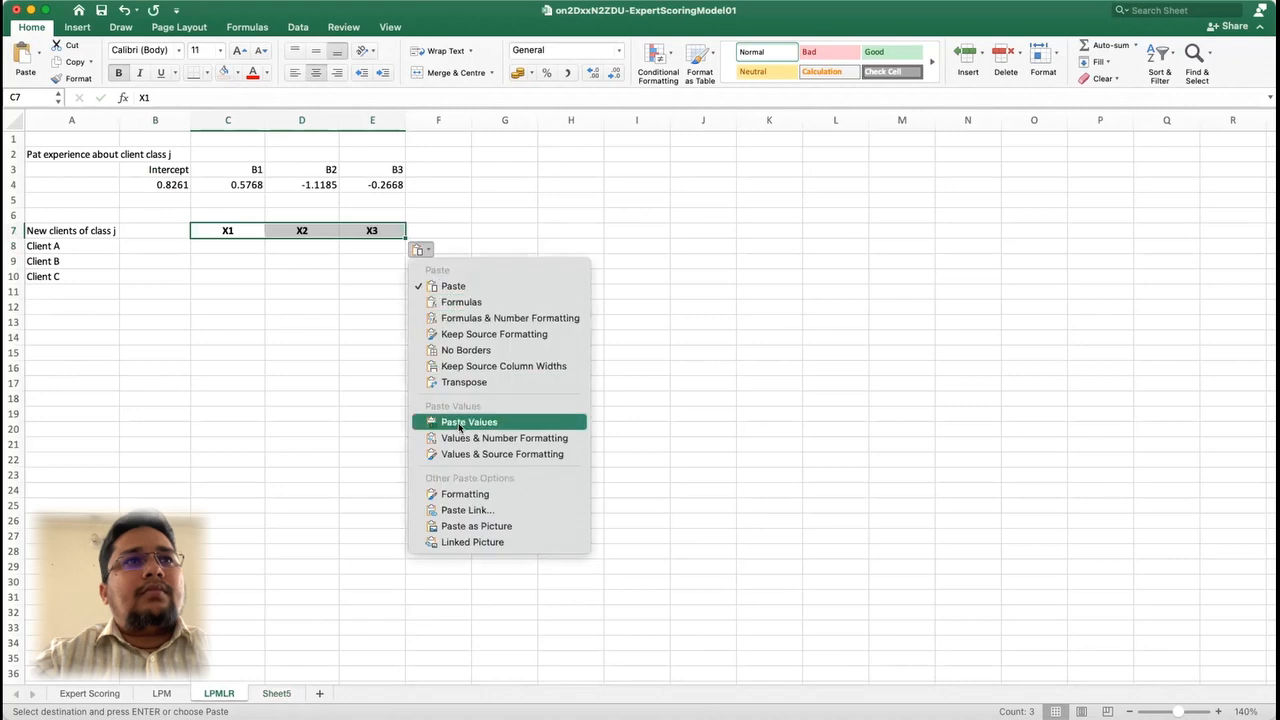
key(Return)
Step: Right-align the X1, X2 and X3 headings in C7:E7
click(257, 258)
drag(200, 228, 372, 231)
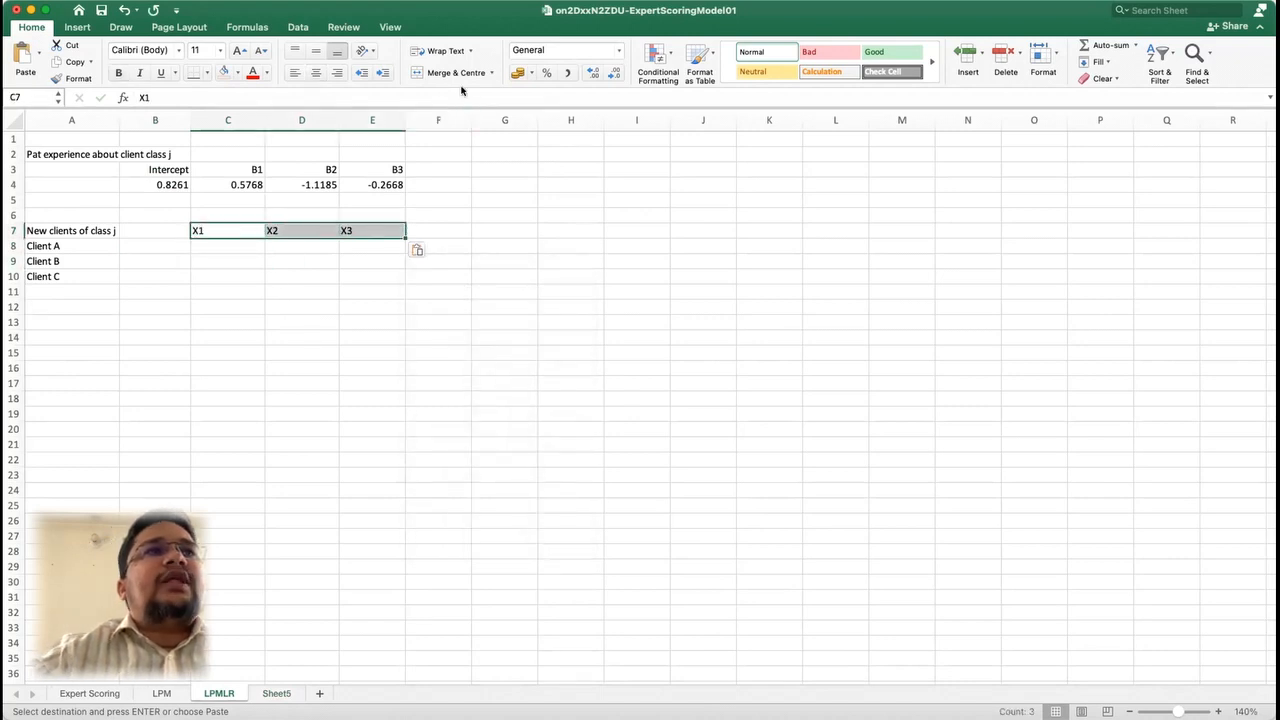
click(338, 78)
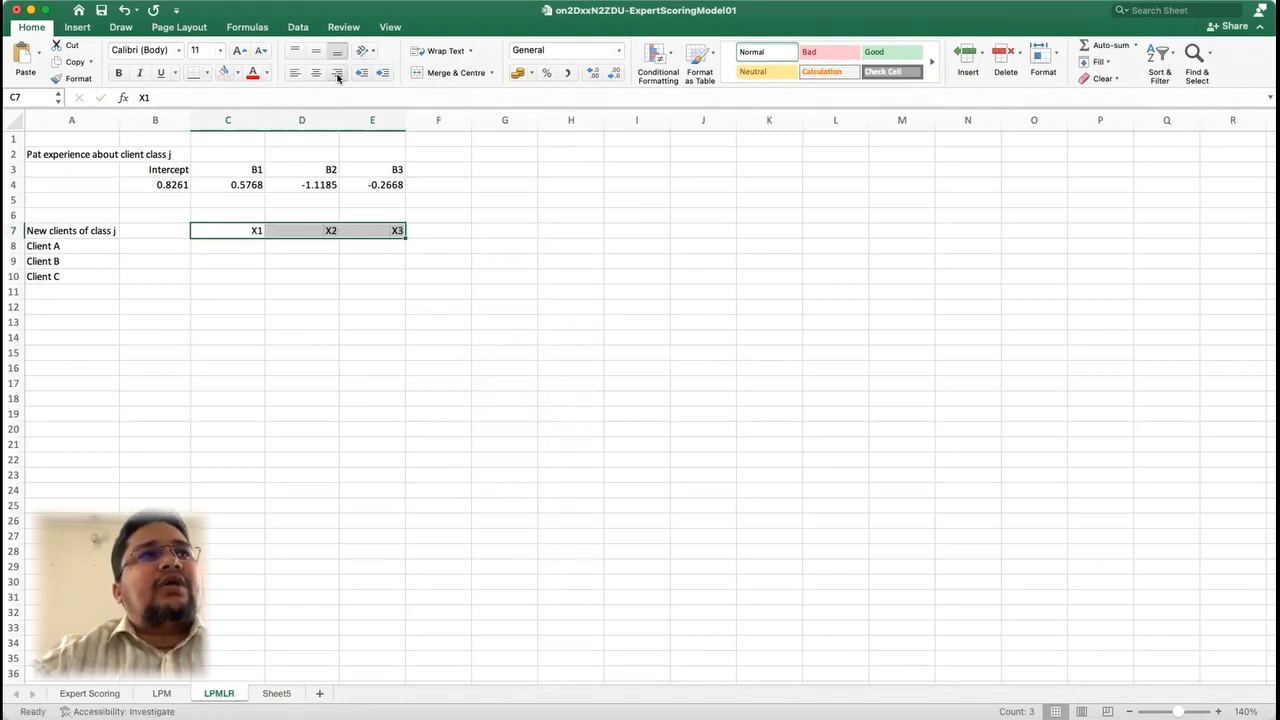
click(203, 260)
Step: Copy the D/A, NI/S and CA/CL headings from Sheet5 B2:D2 into LPMLR C6:E6 as values only and right-align them
click(228, 247)
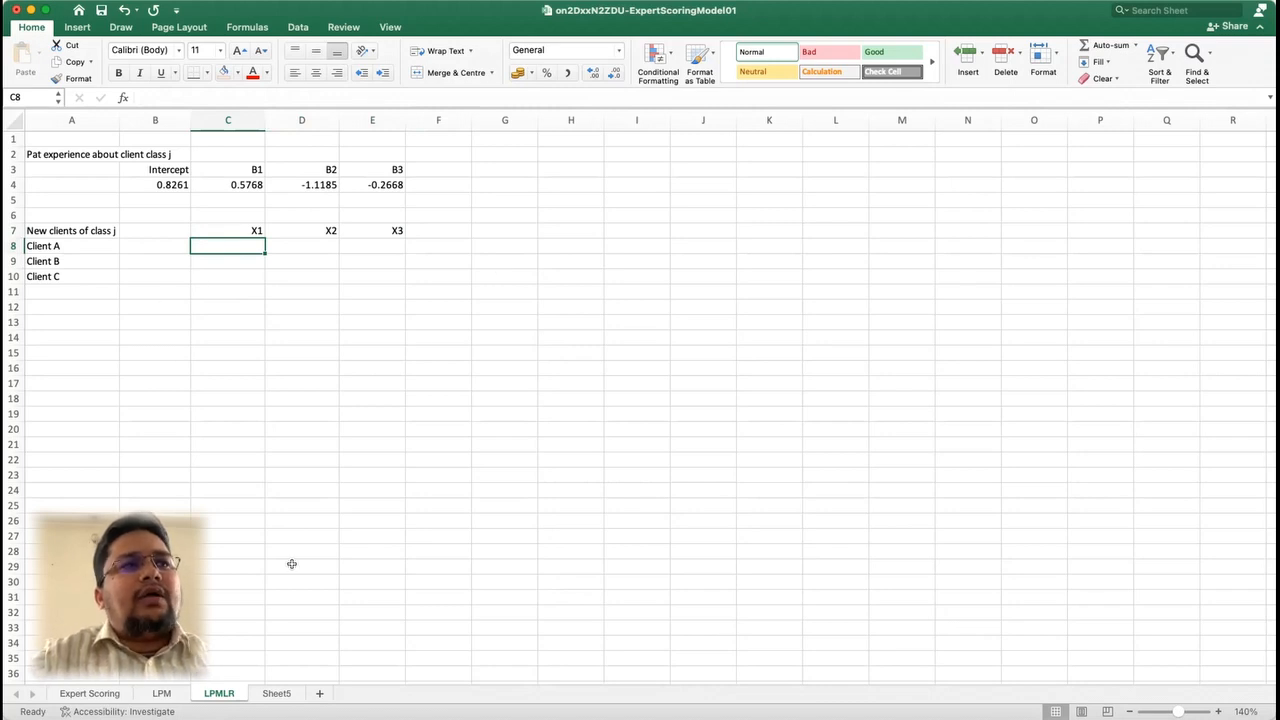
click(277, 693)
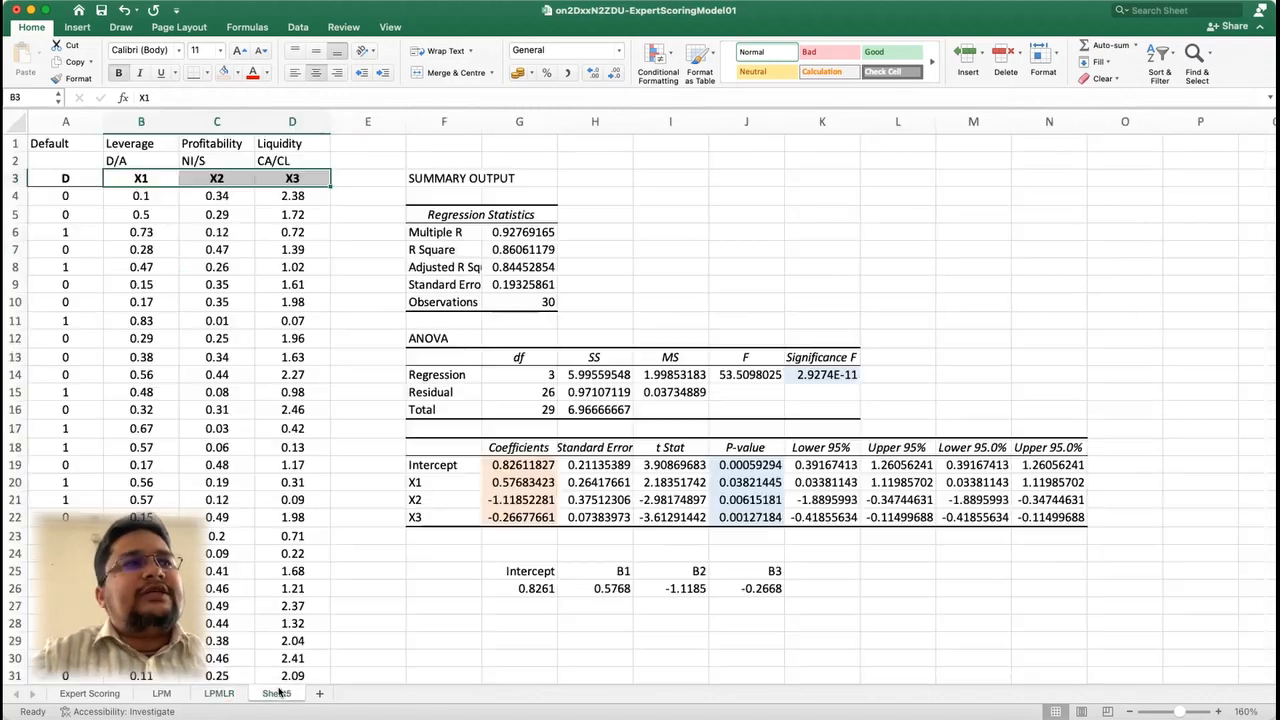
drag(136, 155, 276, 161)
key(super+c)
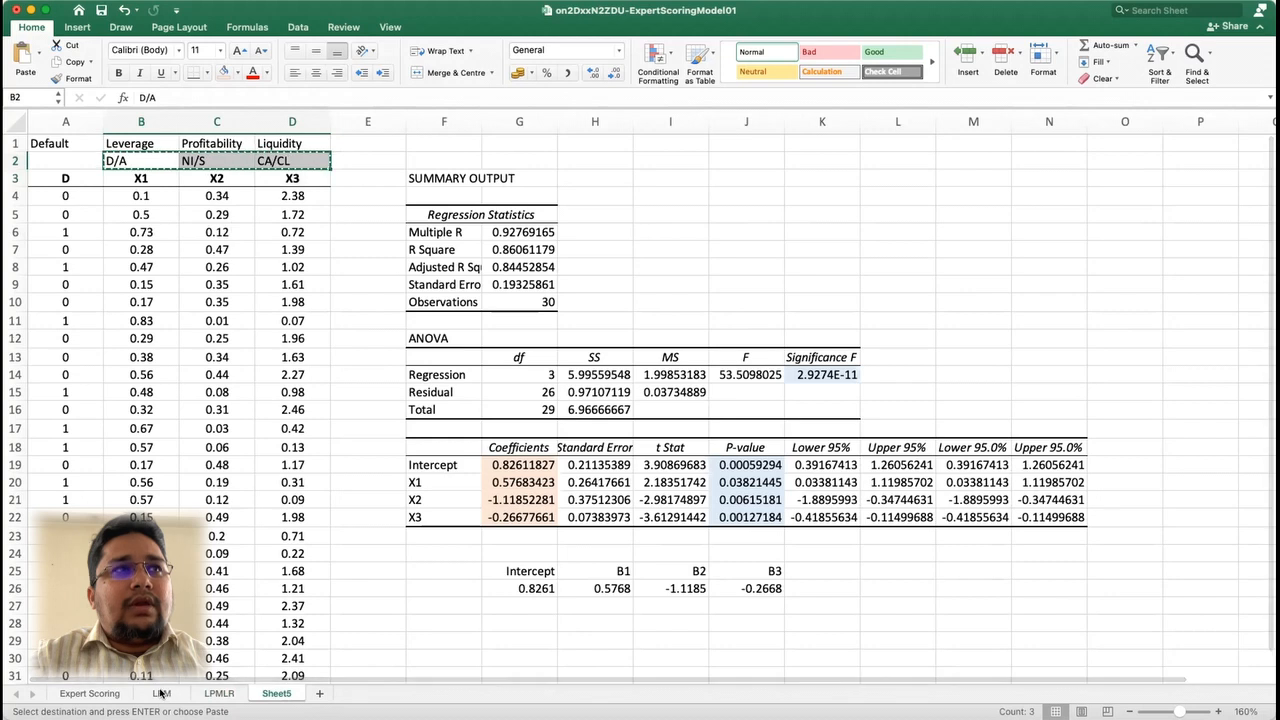
click(160, 693)
click(219, 693)
click(248, 213)
click(38, 62)
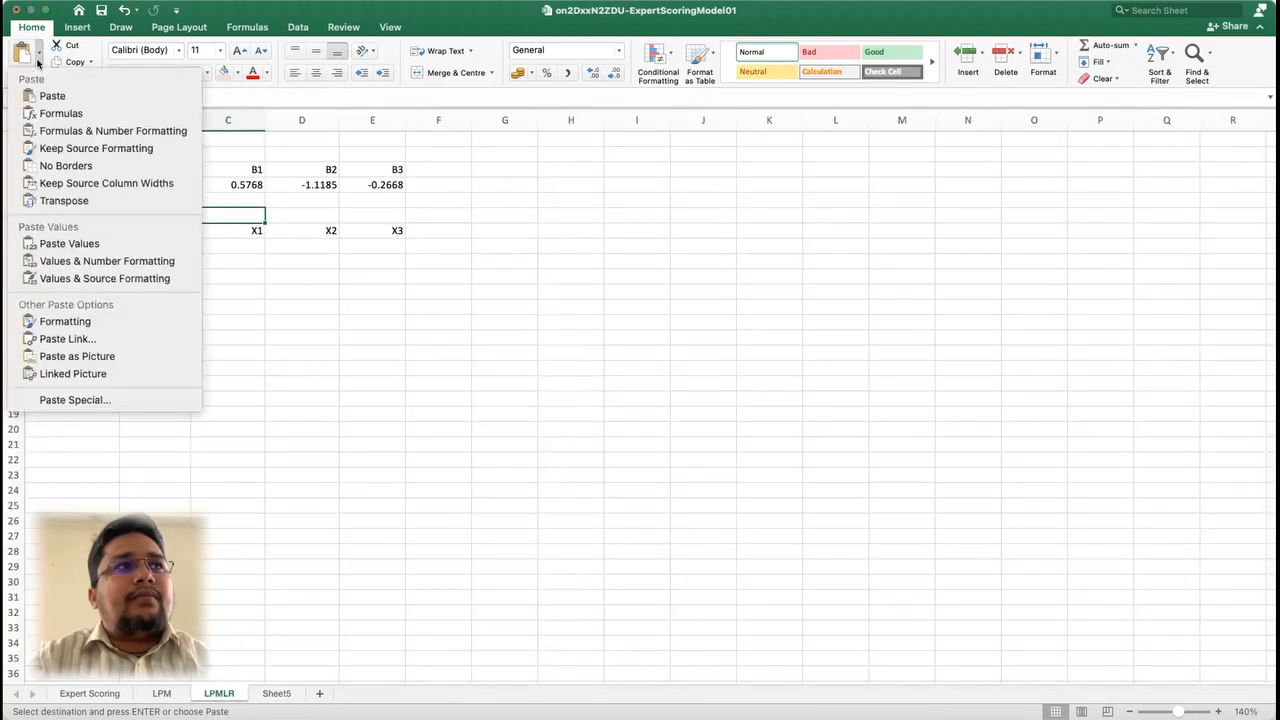
click(69, 243)
click(371, 308)
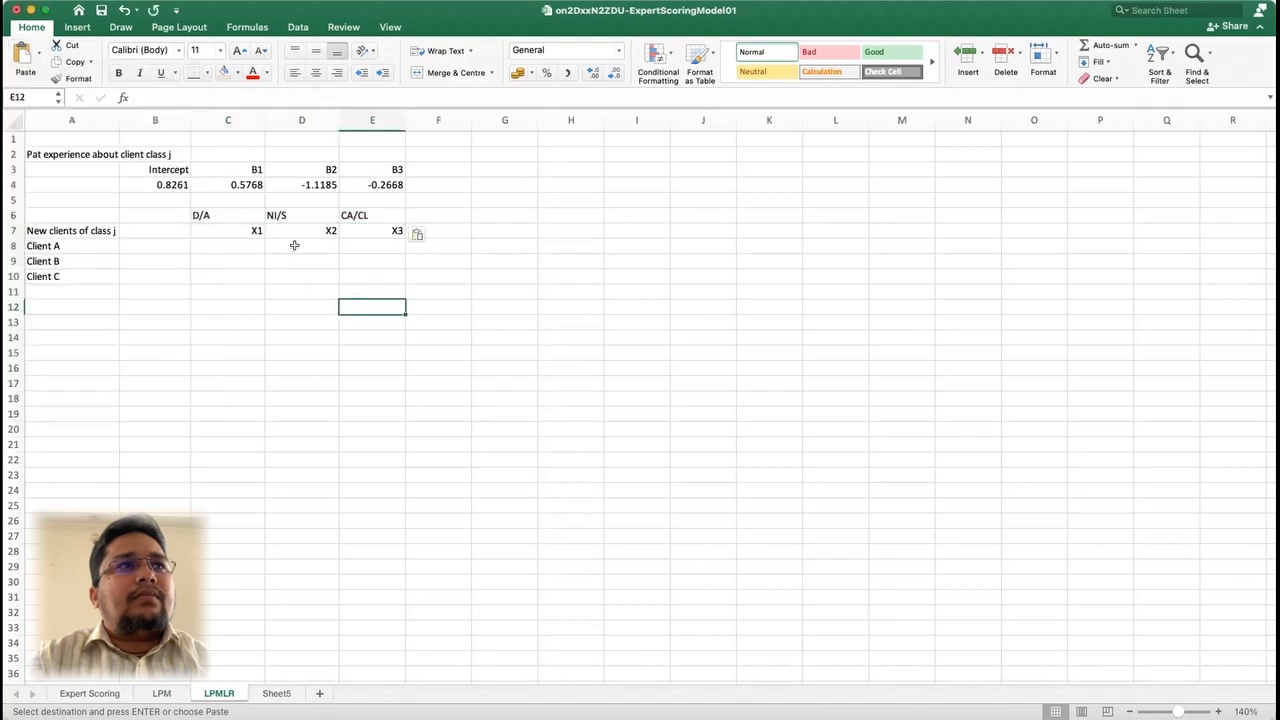
drag(229, 213, 378, 216)
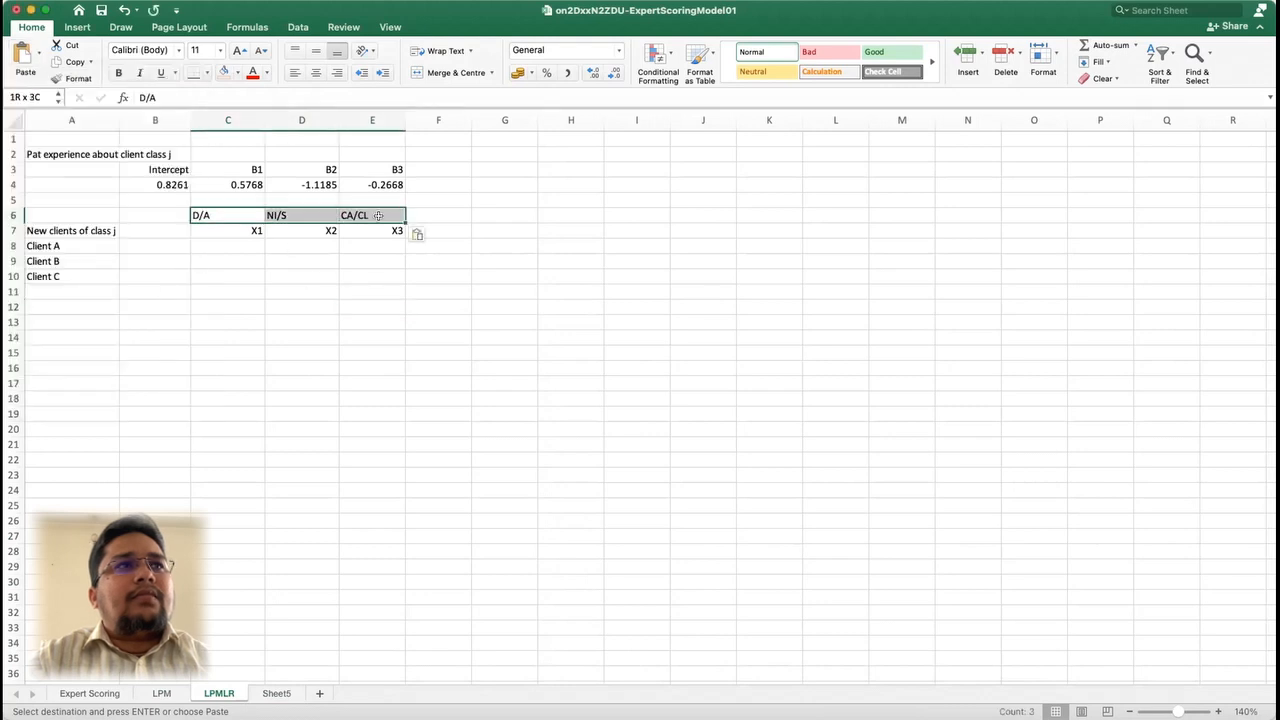
click(337, 72)
Step: Enter the X1 values in C8:C10: .10 for Client A, .75 for Client B and .45 for Client C
click(241, 247)
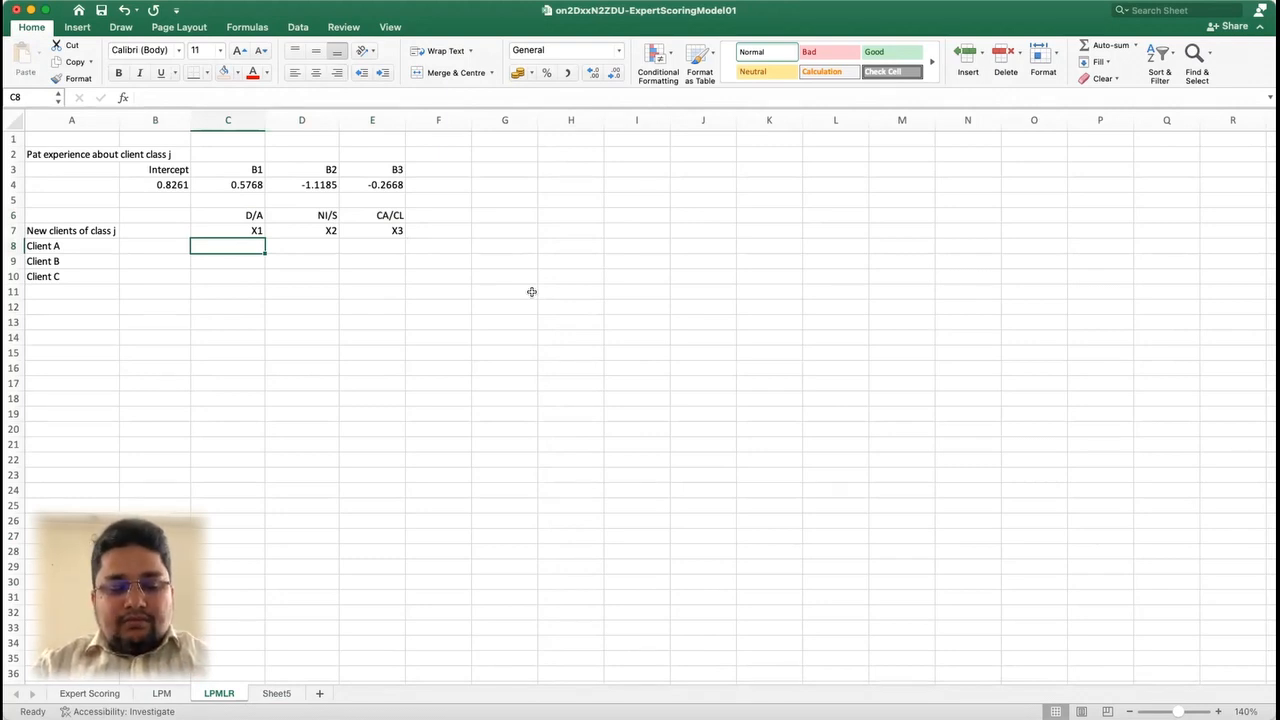
text(.10)
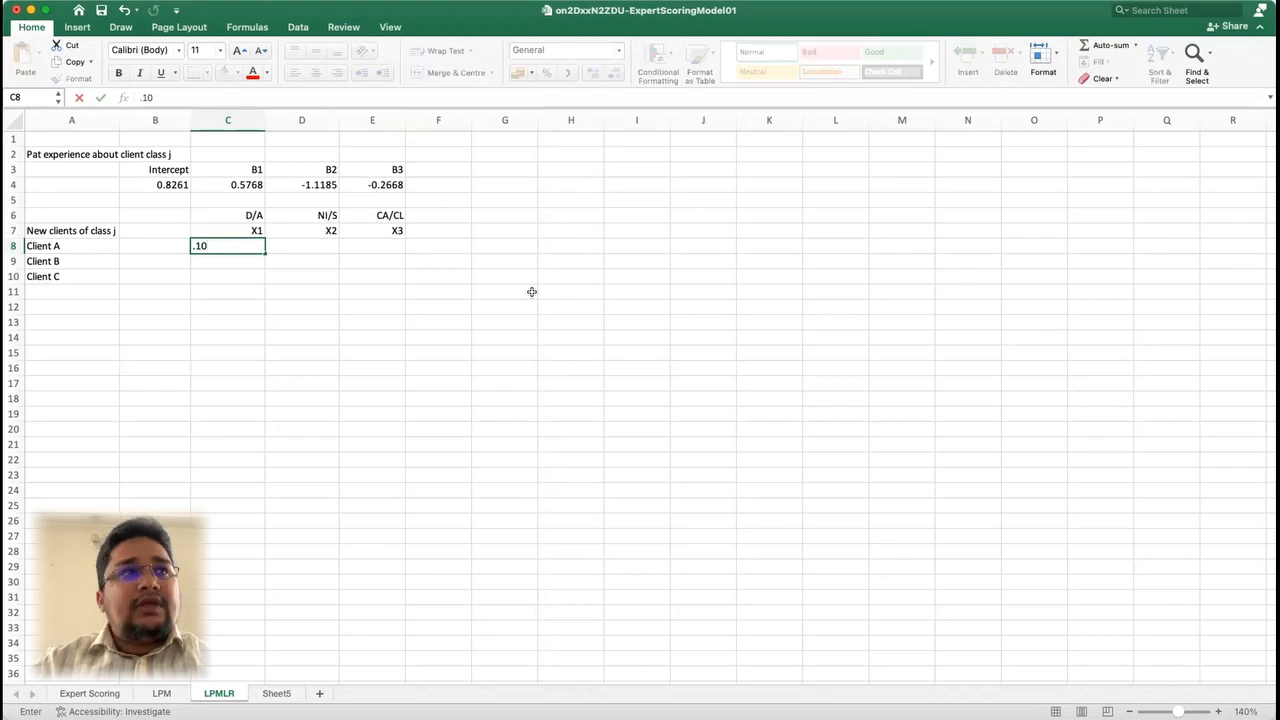
key(Return)
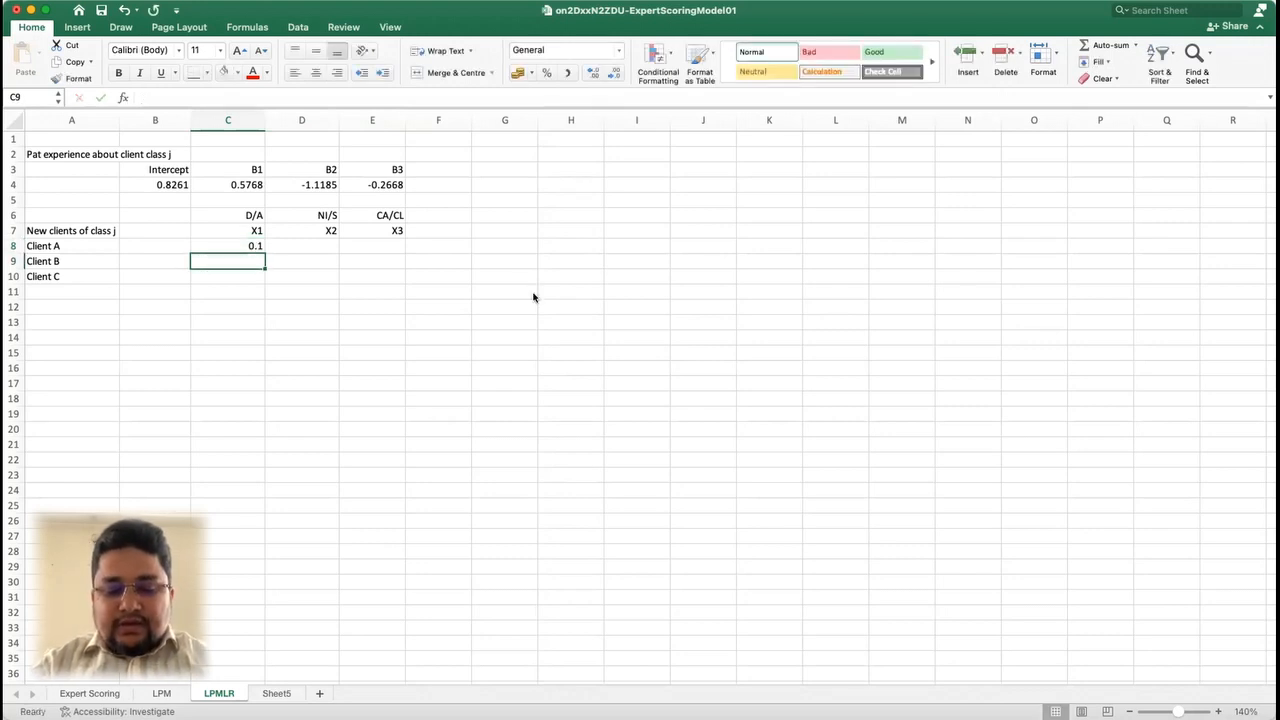
text(7)
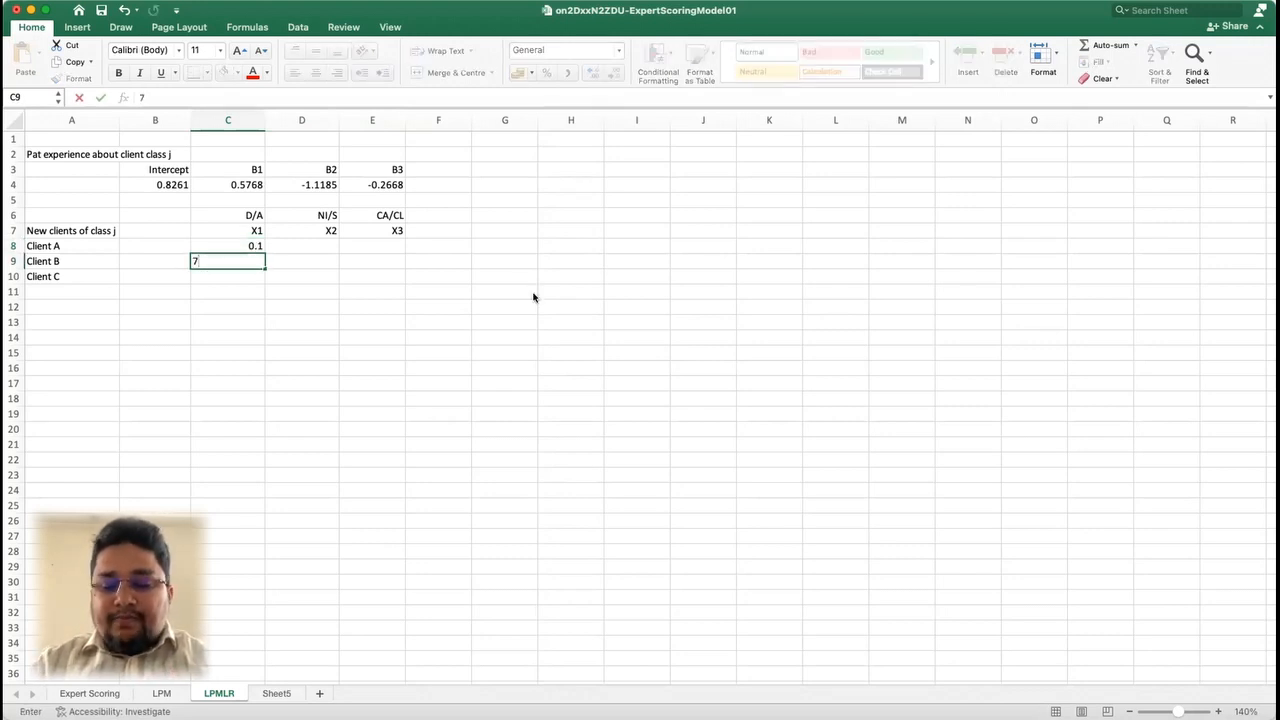
text(.75)
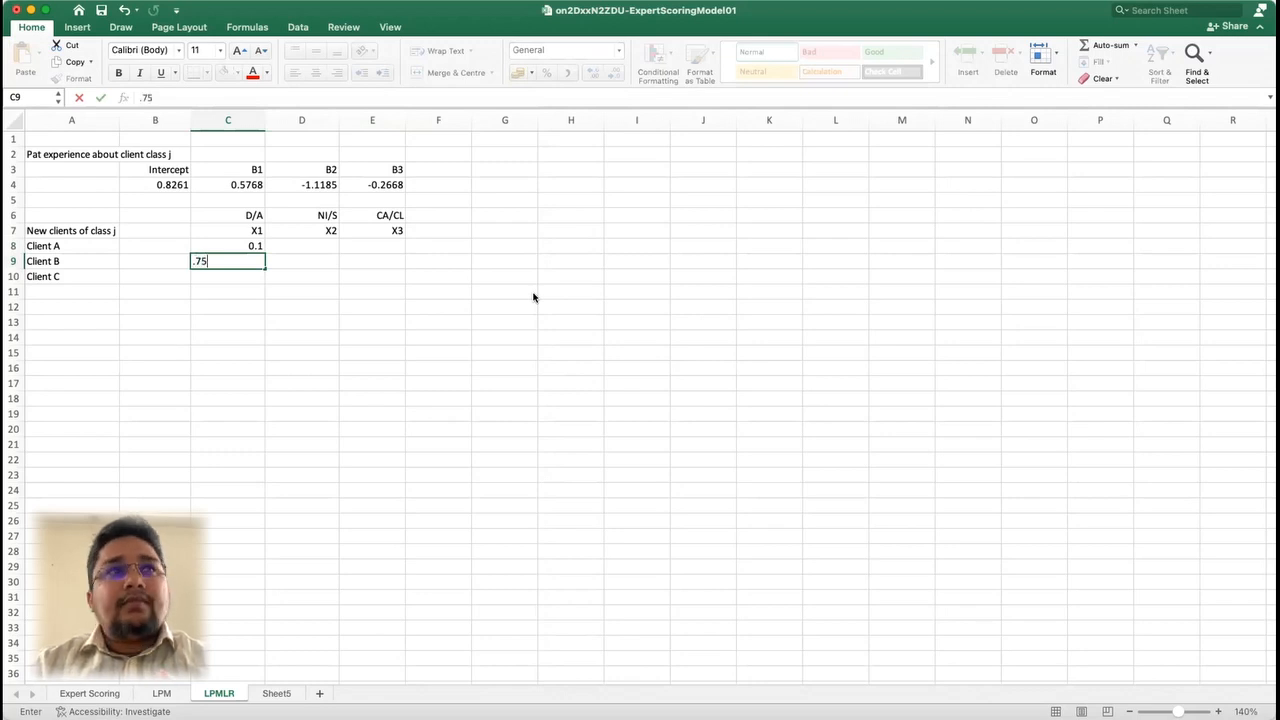
key(Return)
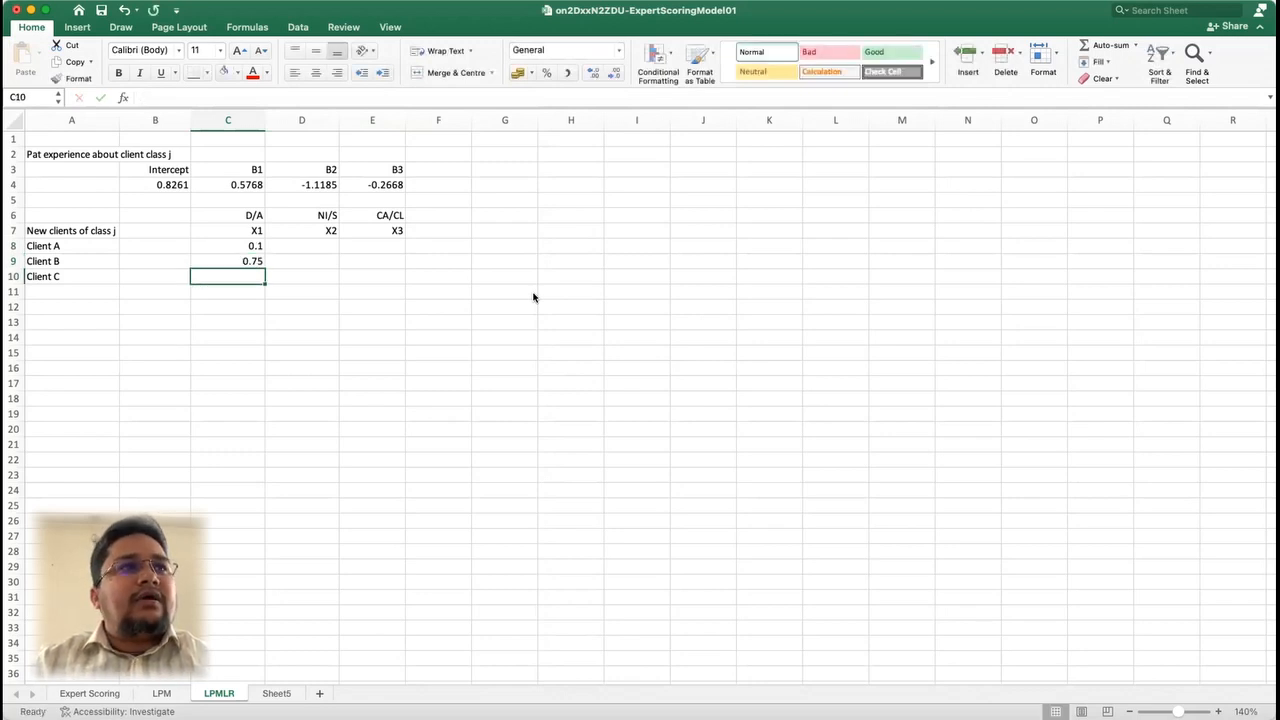
text(.45)
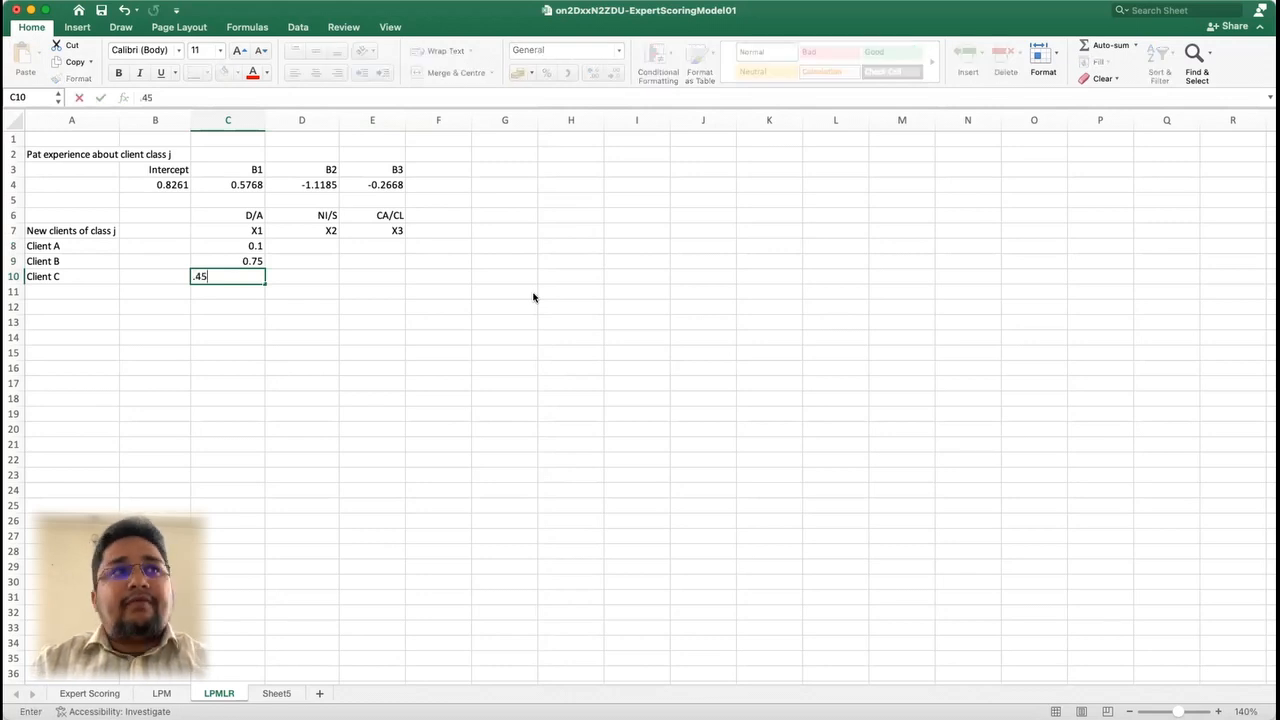
key(Return)
Step: Enter the X2 values in D8:D10: .2 for Client A, .35 for Client B and .15 for Client C
click(312, 245)
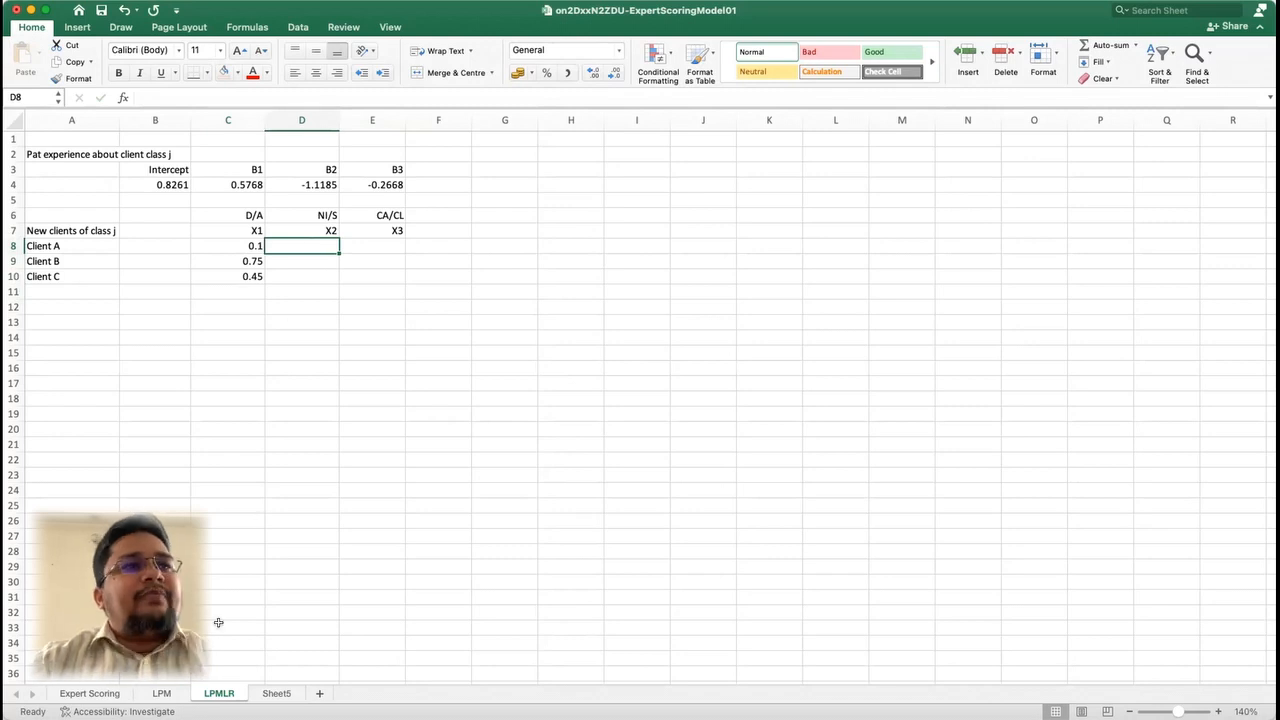
click(276, 693)
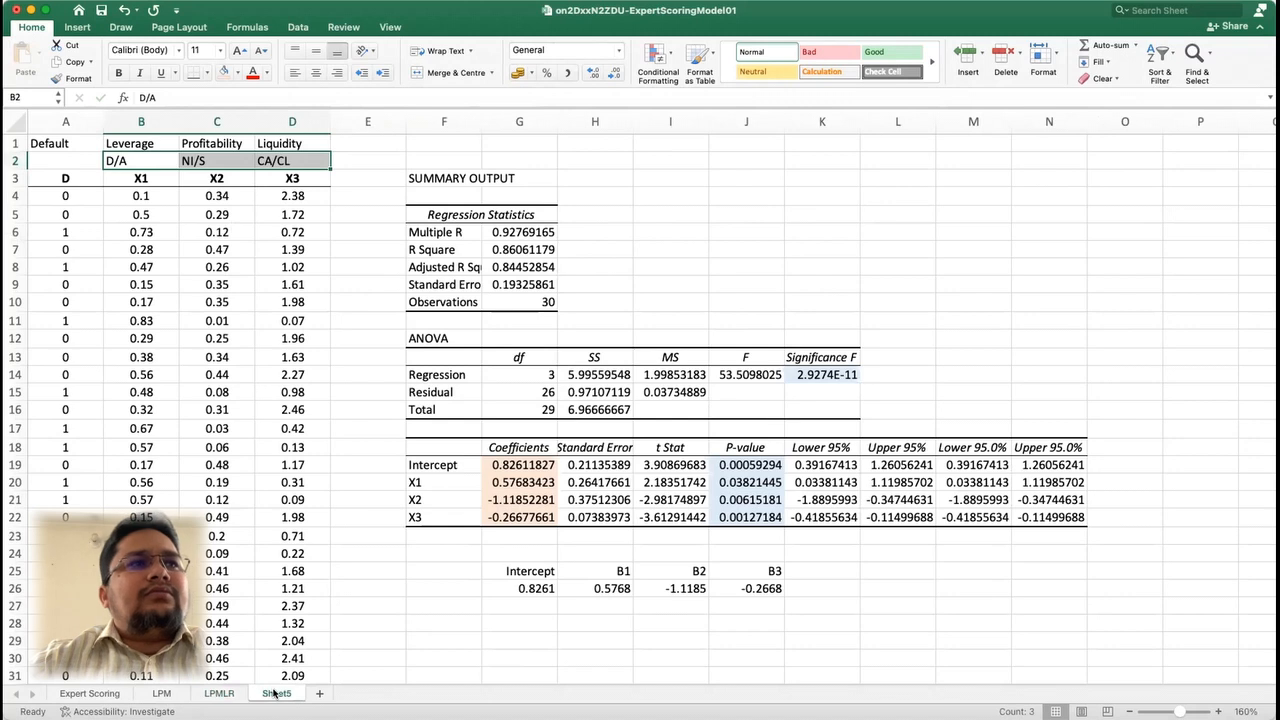
click(212, 693)
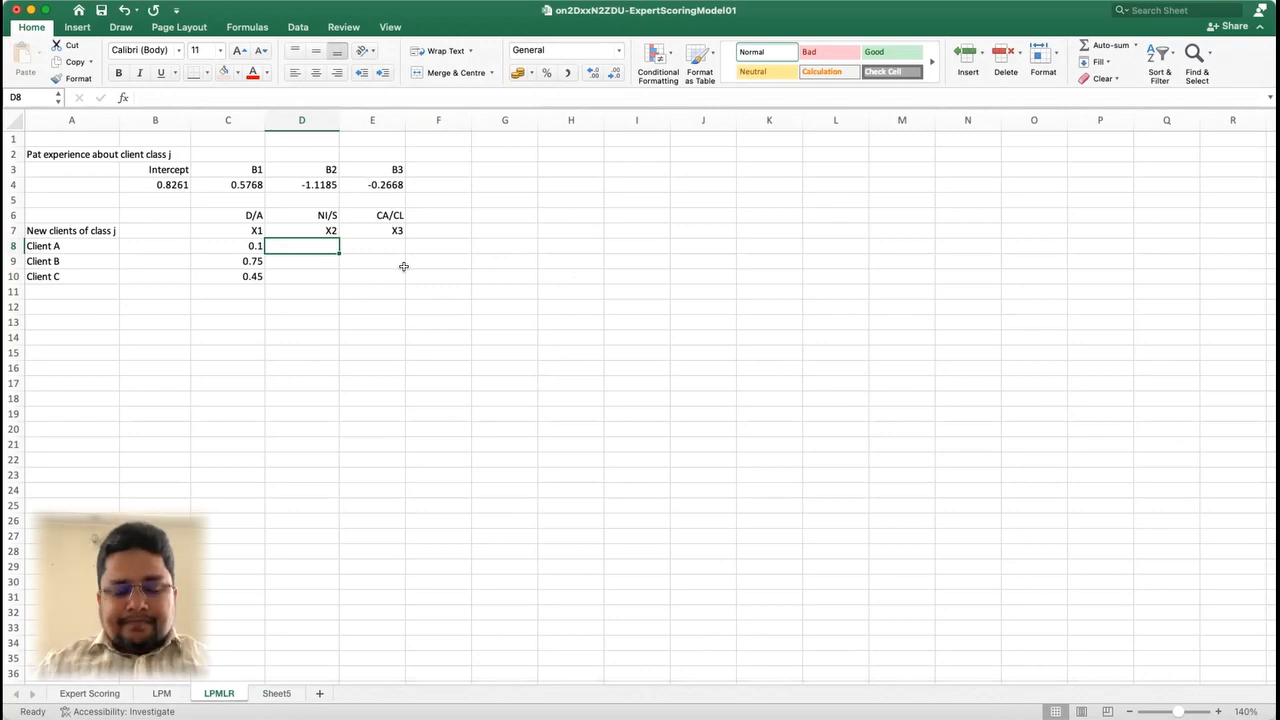
text(.2)
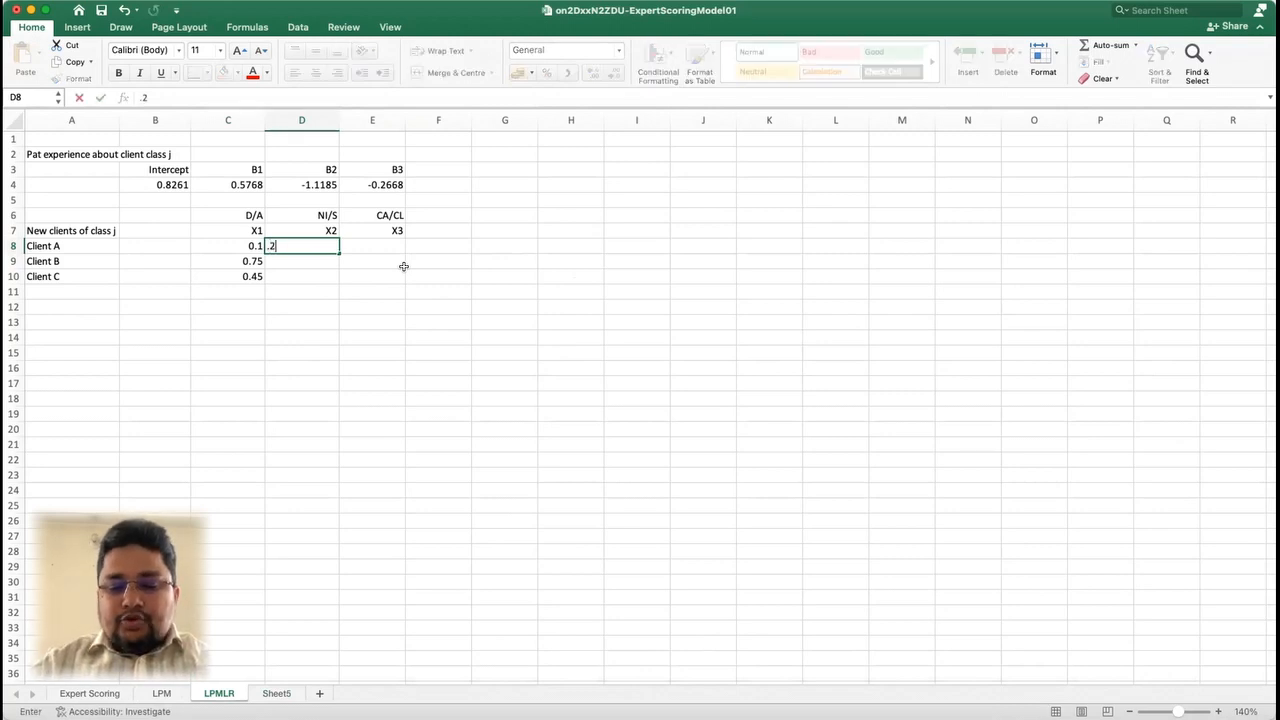
key(Return)
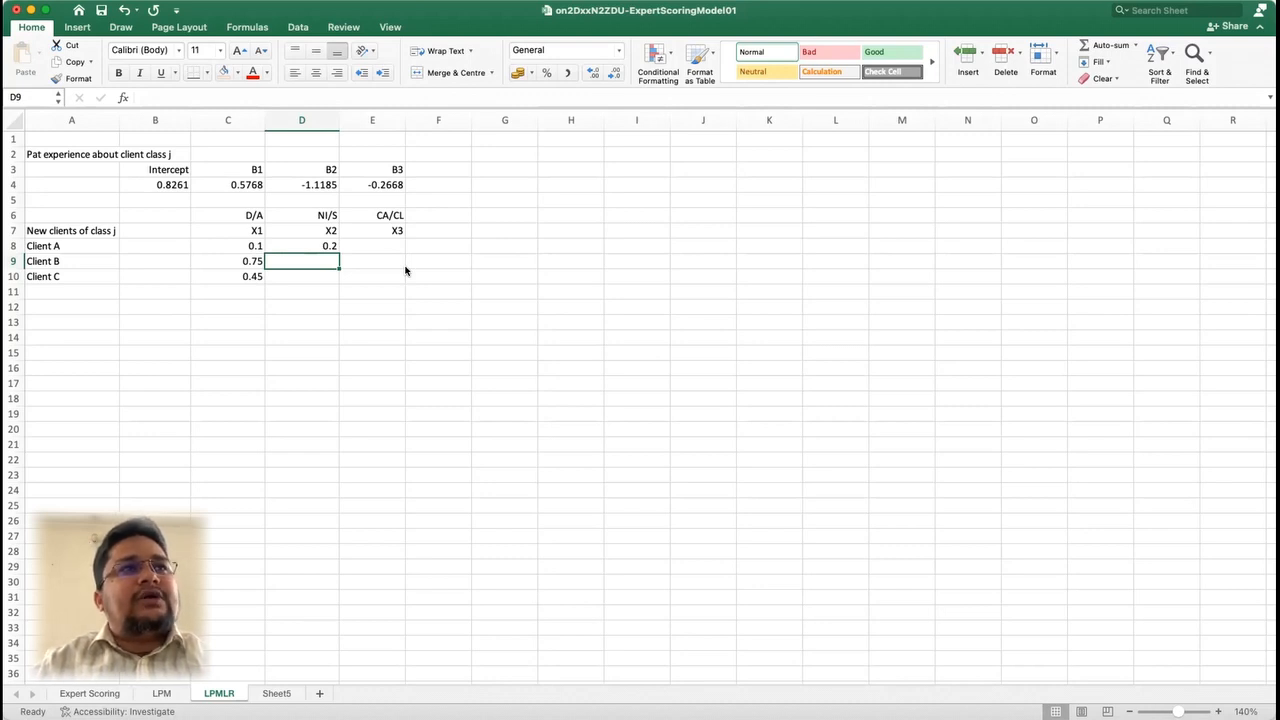
text(.)
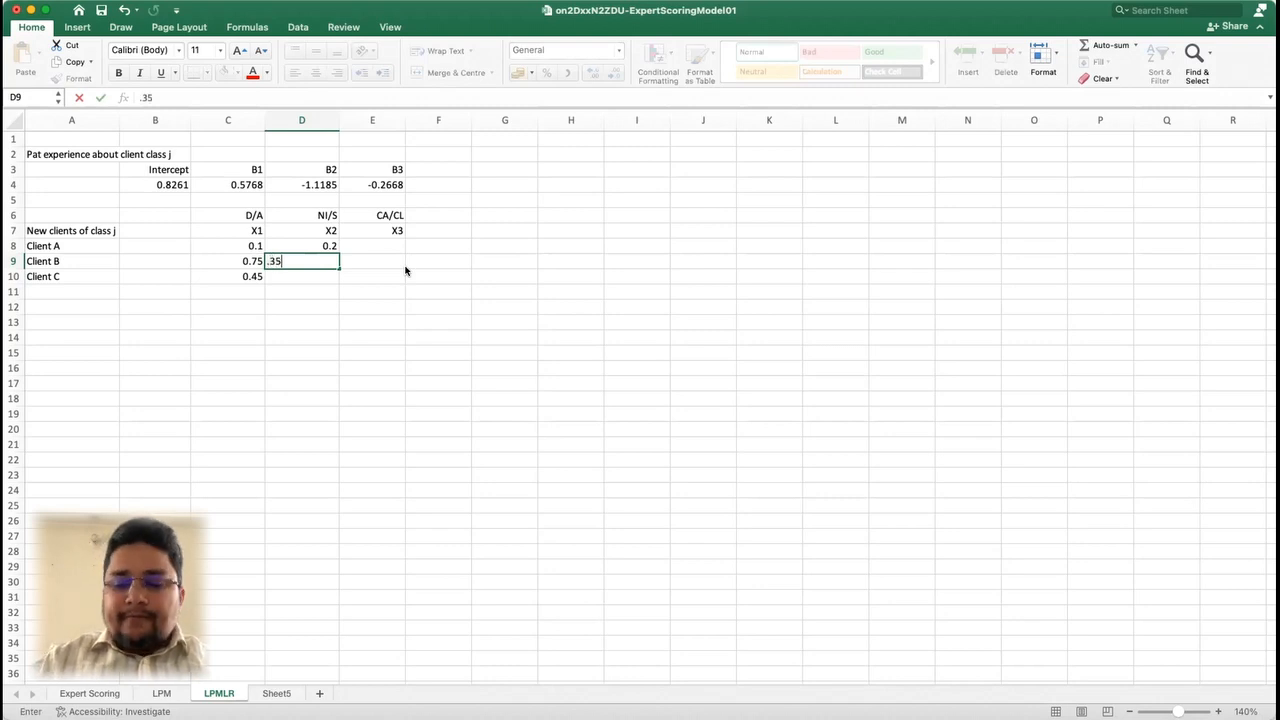
text(35)
key(Return)
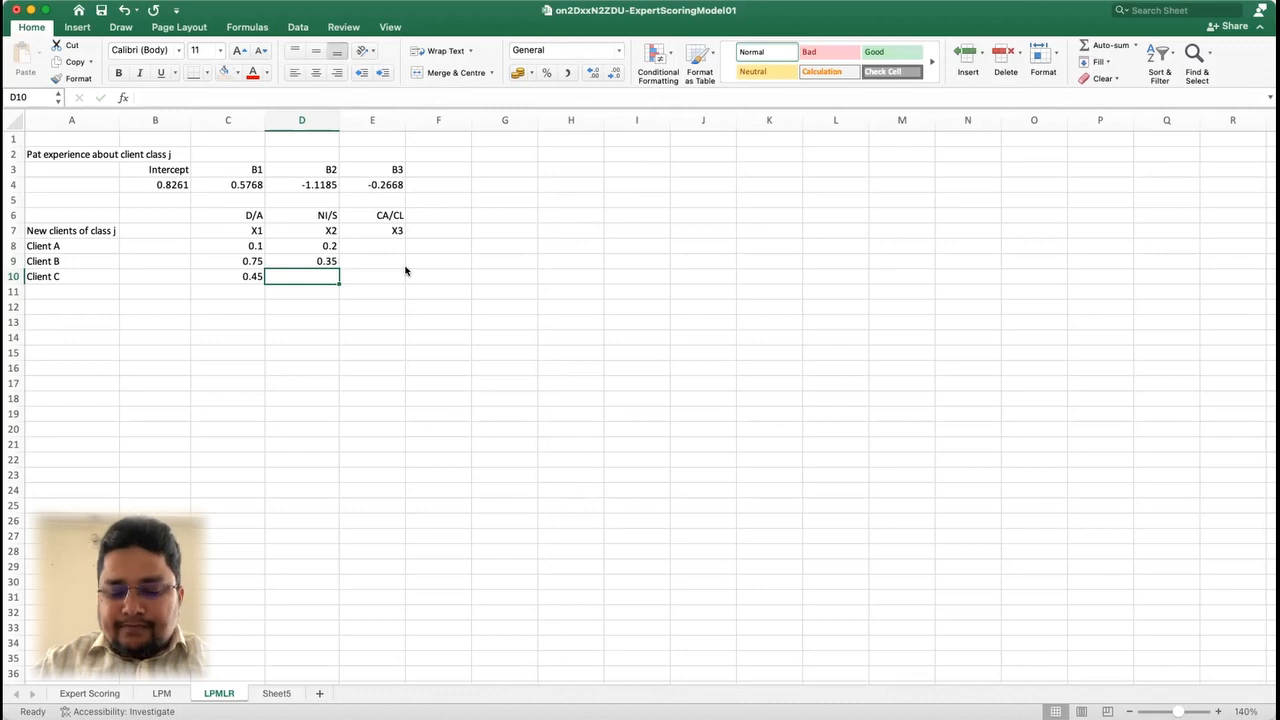
text(.)
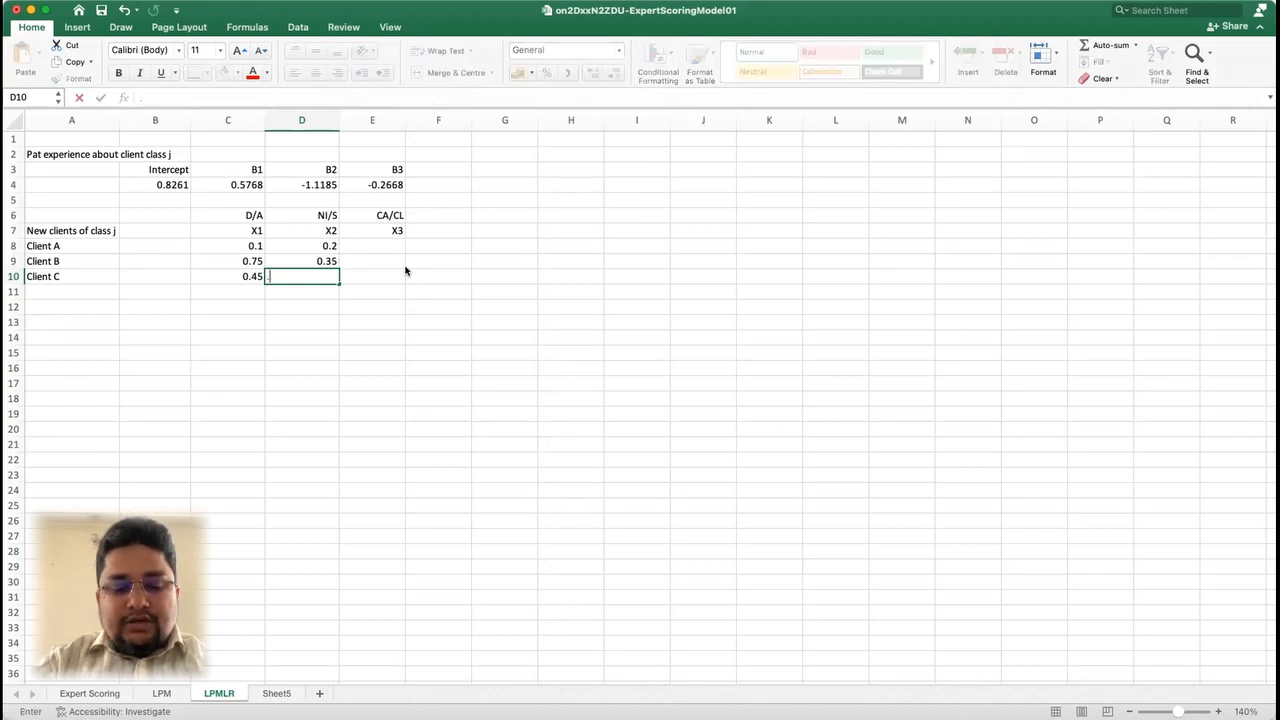
text(15)
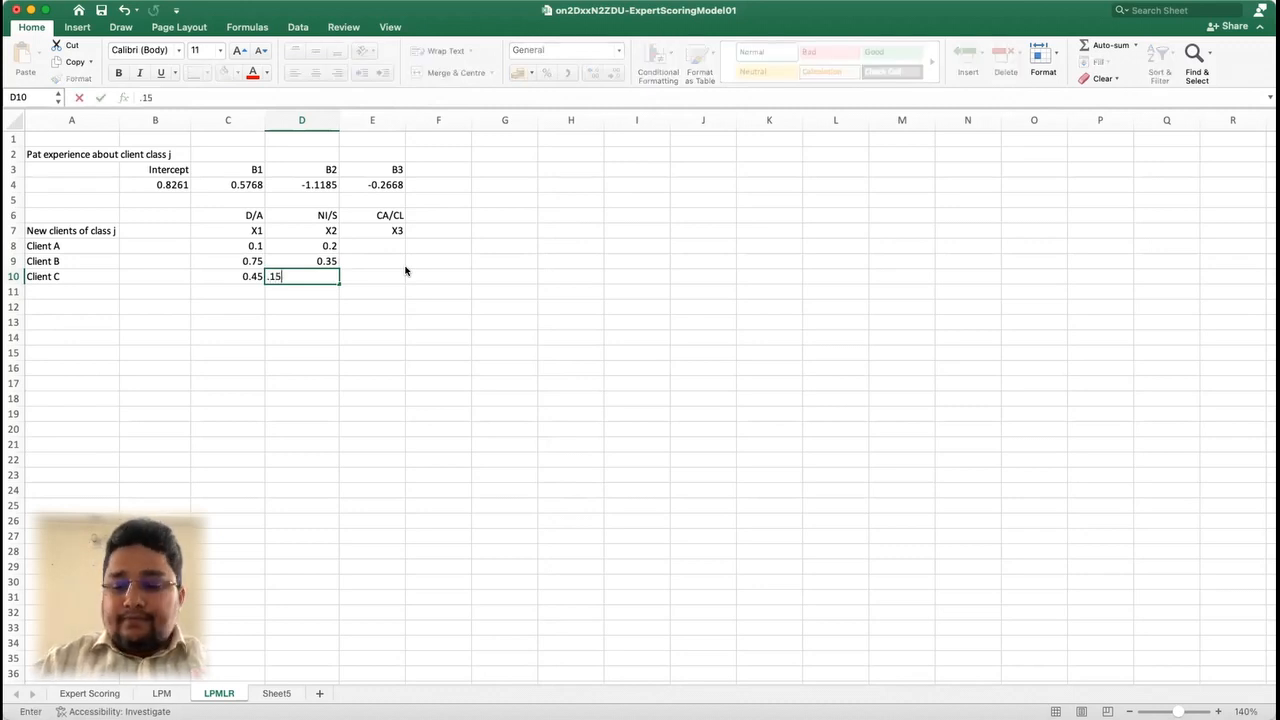
key(Return)
Step: Enter the X3 values in E8:E10: 1.5 for Client A, .42 for Client B and 1.2 for Client C
click(381, 244)
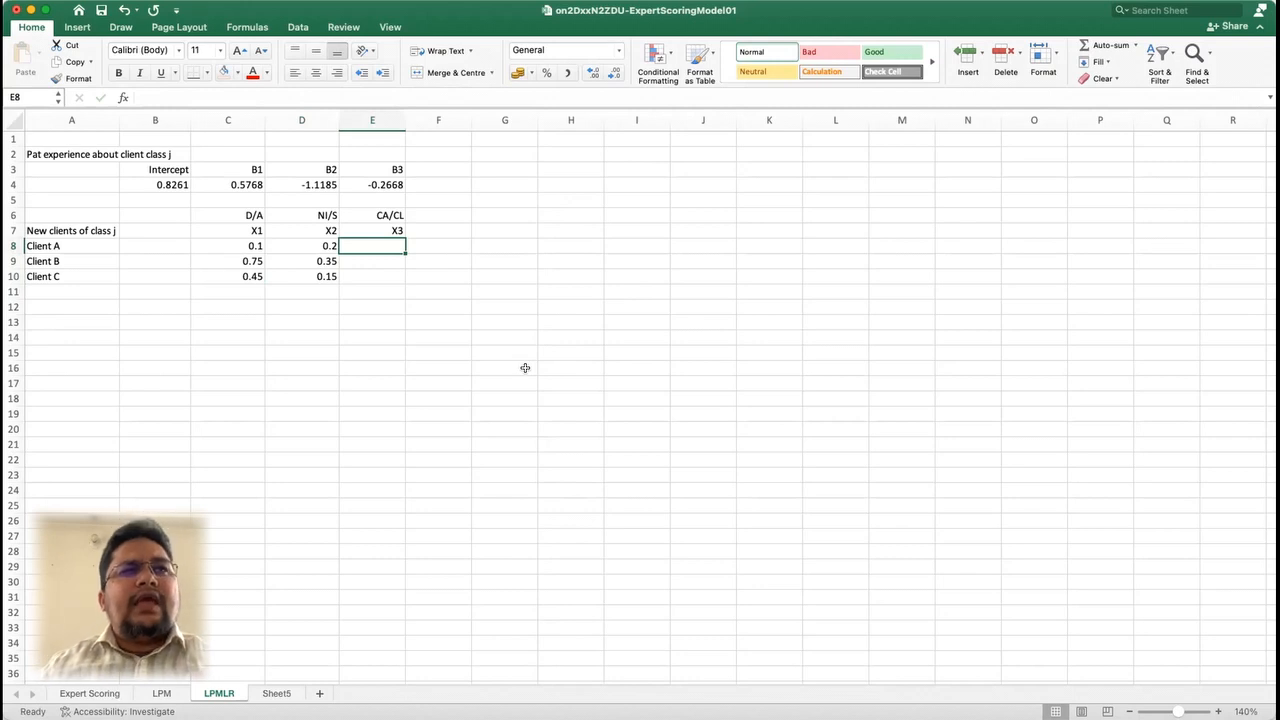
text(1.5)
key(Return)
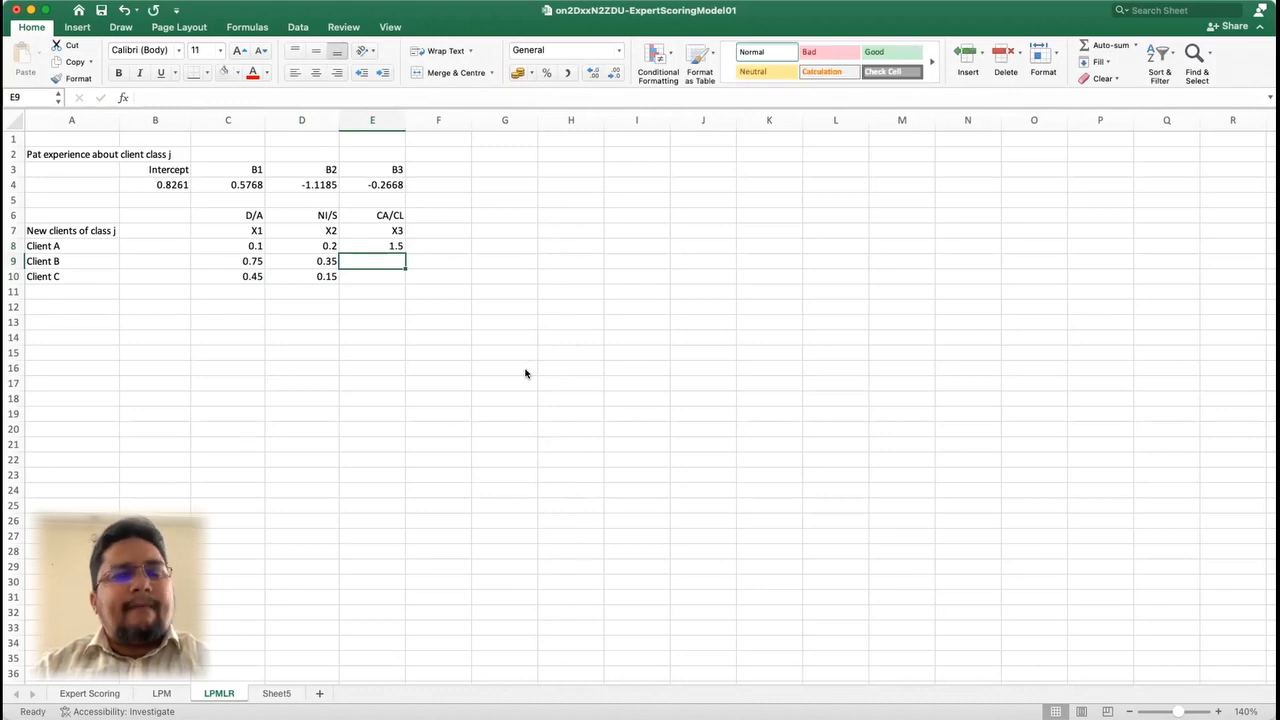
text(.42)
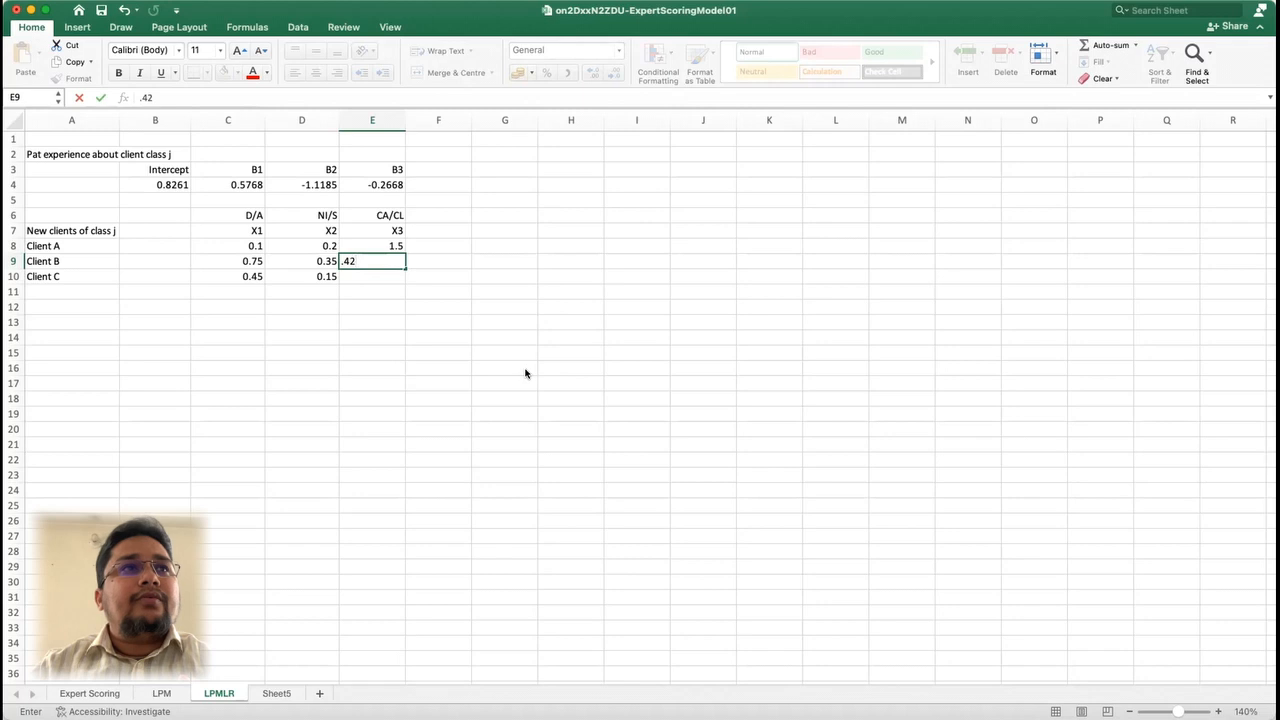
key(Return)
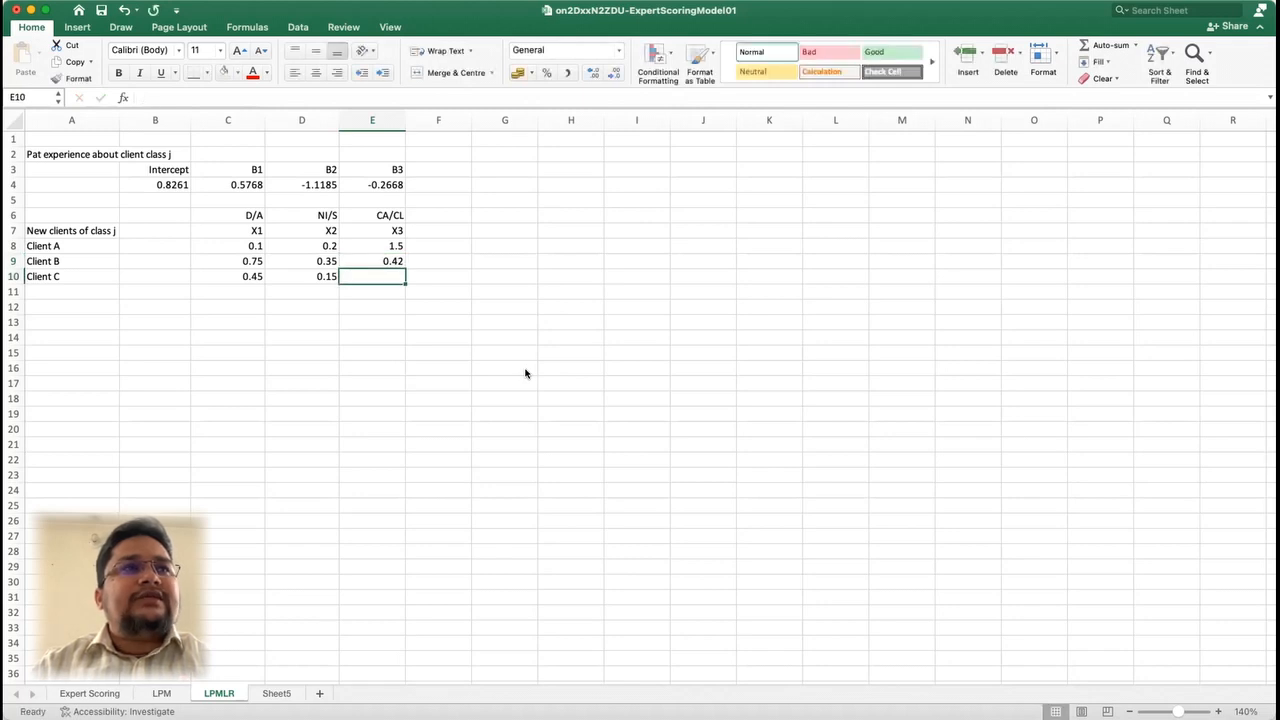
text(1.2)
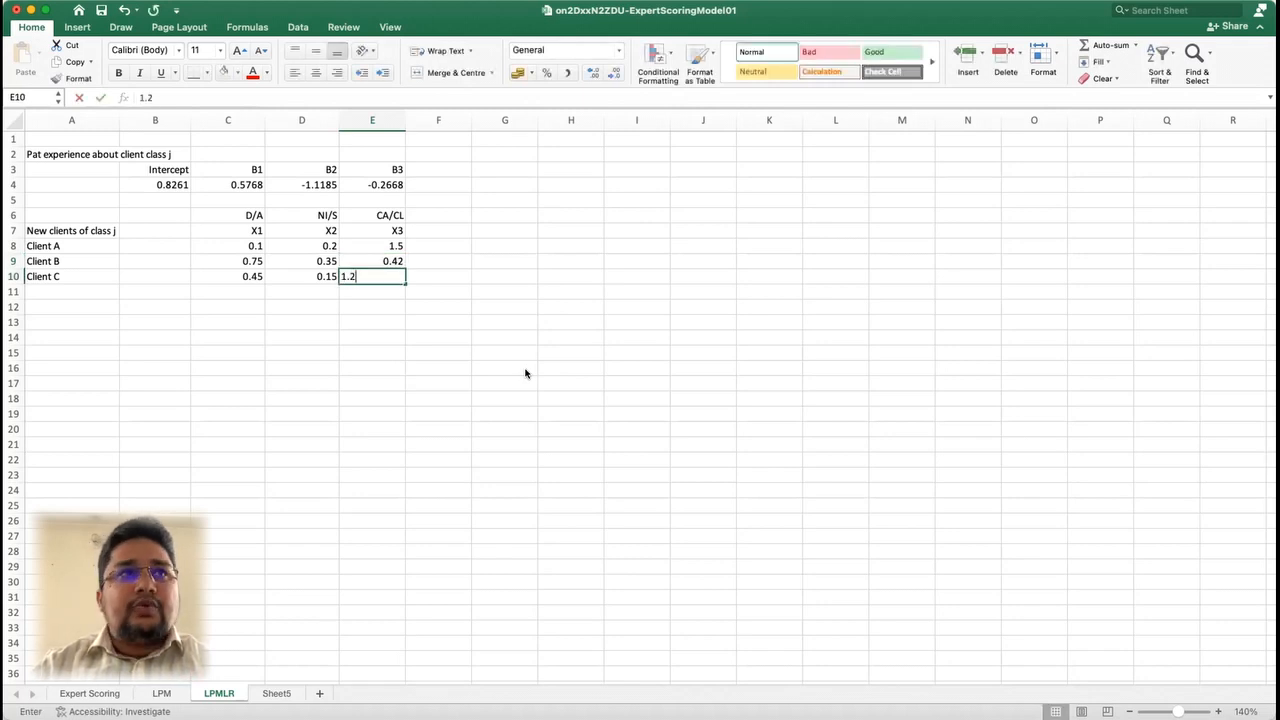
key(Return)
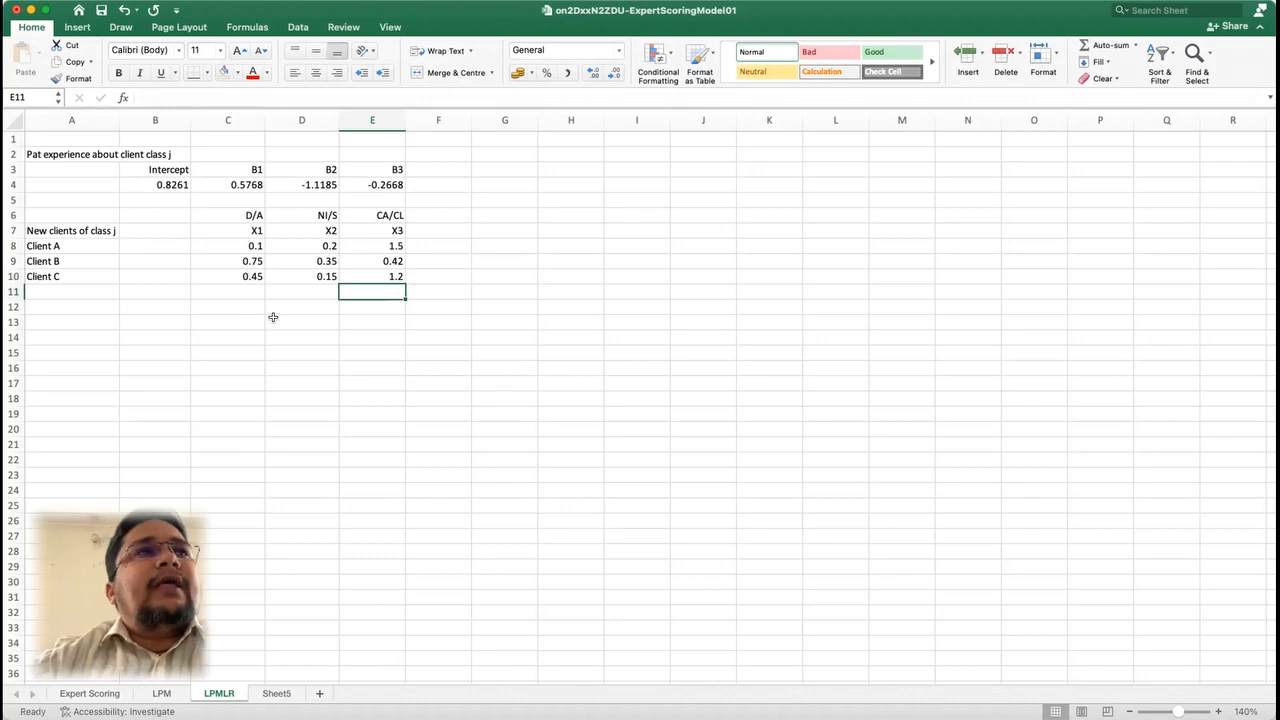
Step: Add the heading Score in F6 and move it down to F7, beside the X3 heading
click(454, 215)
text(Score)
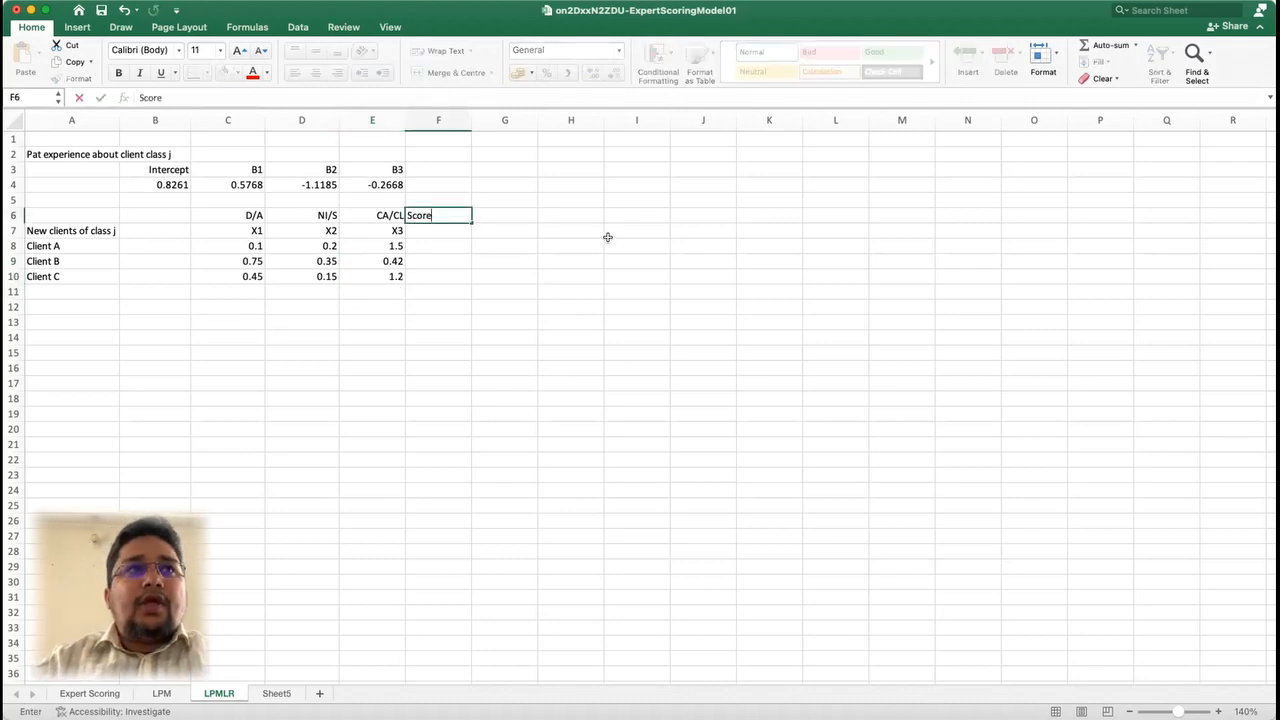
key(Return)
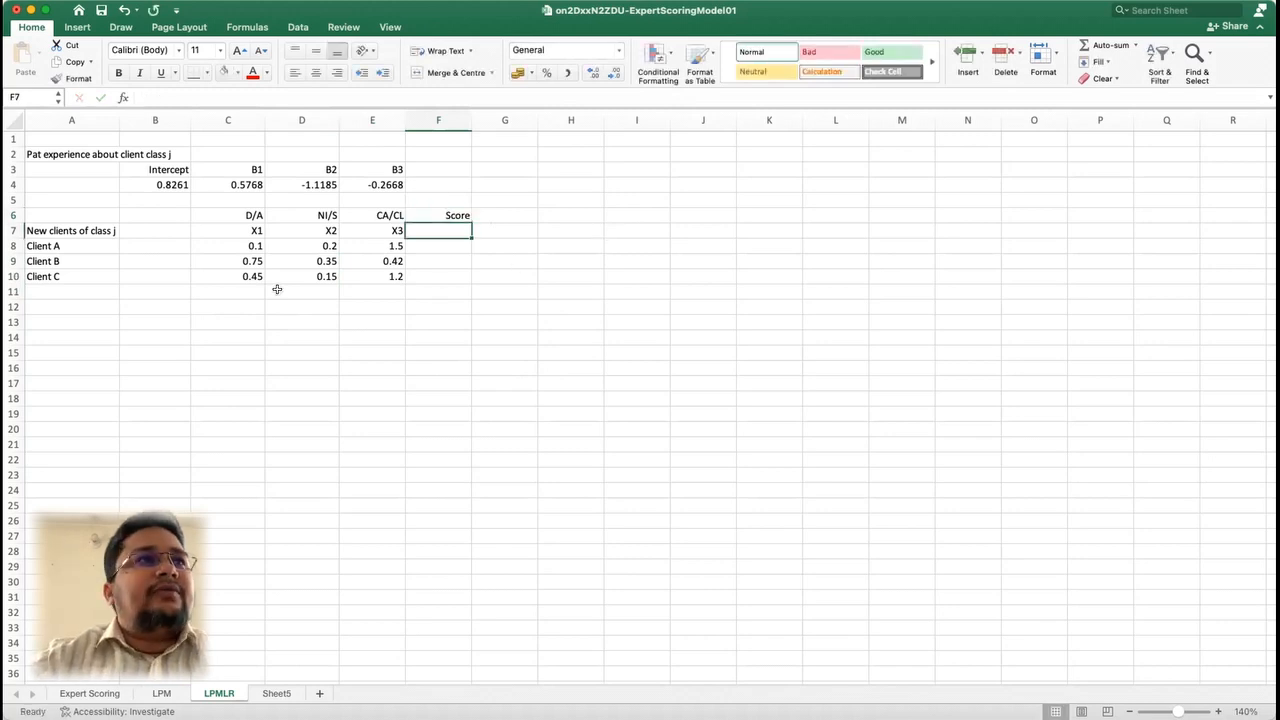
click(447, 213)
drag(456, 220, 458, 234)
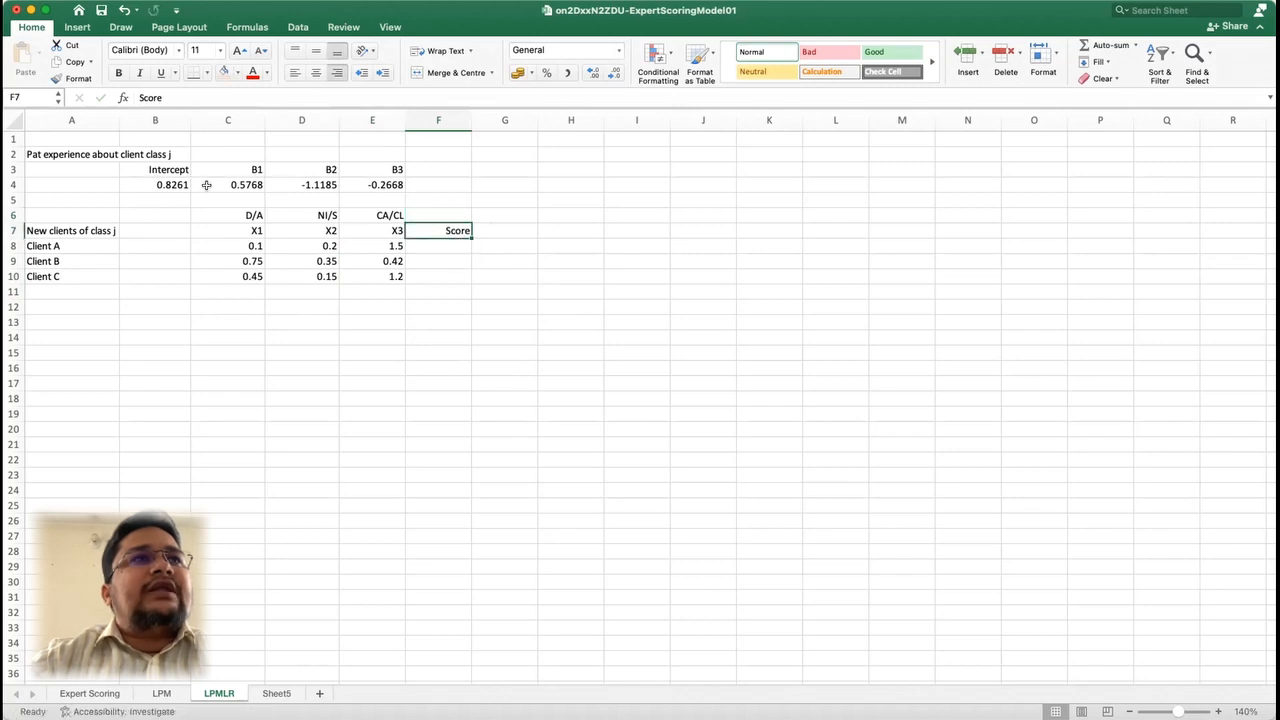
Step: Start Client A's score formula in F8 on the LPMLR sheet with the intercept plus B1 times X1: =B4+C4*C8
click(286, 693)
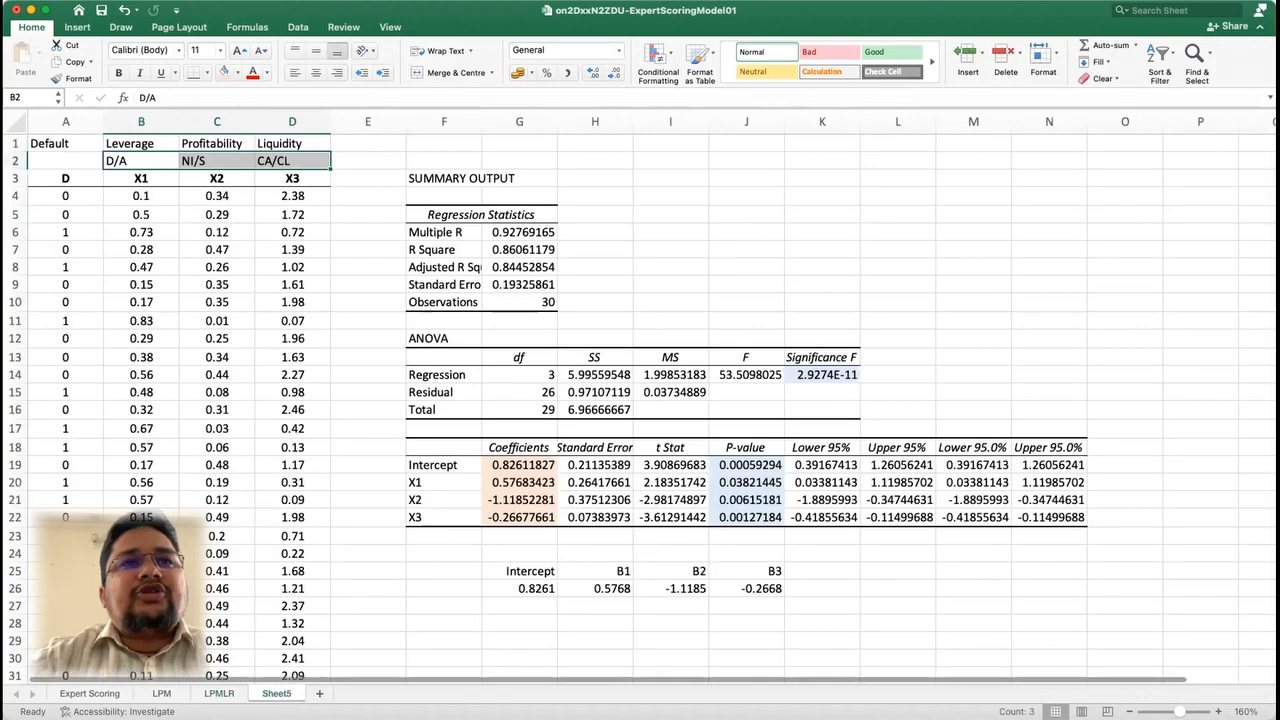
click(219, 693)
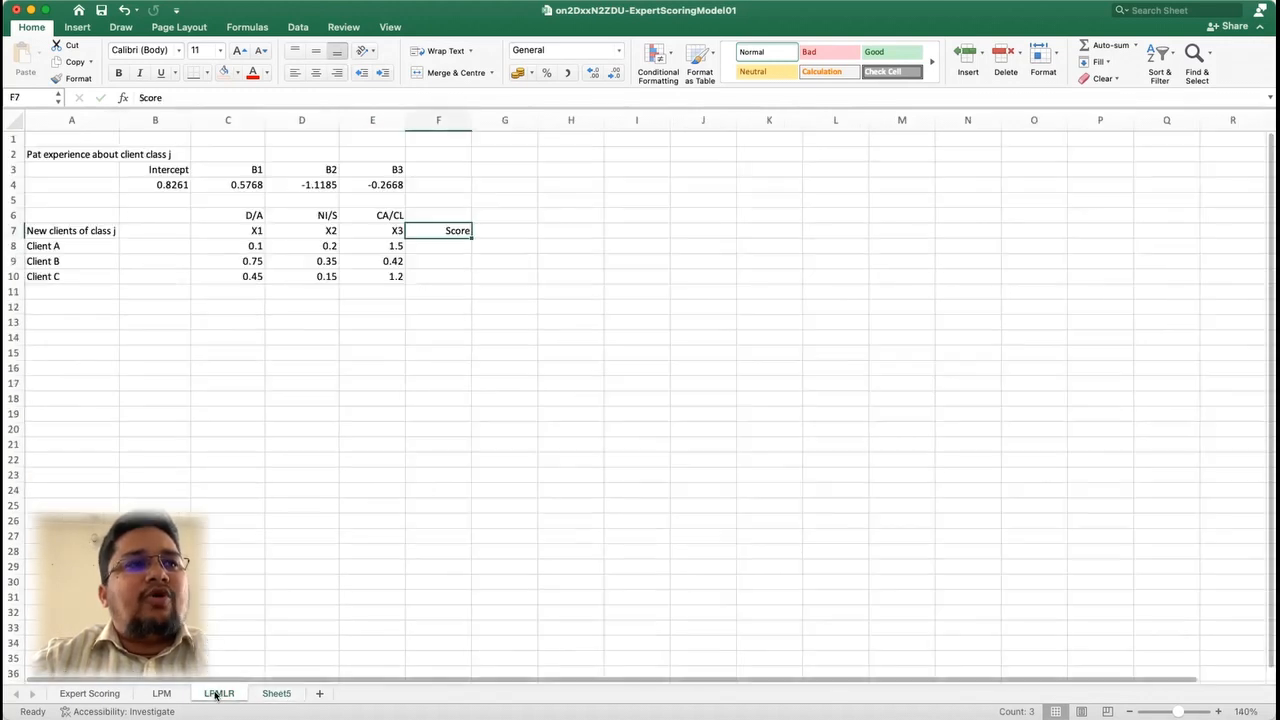
click(430, 248)
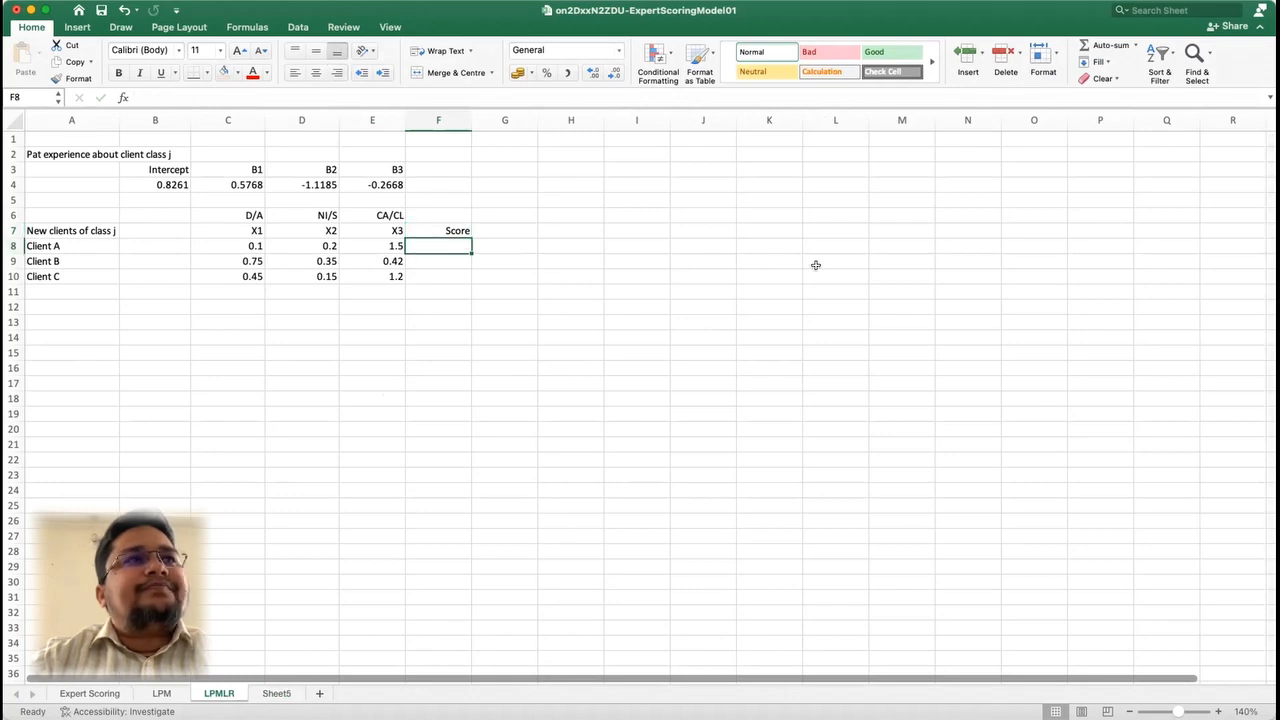
text(=)
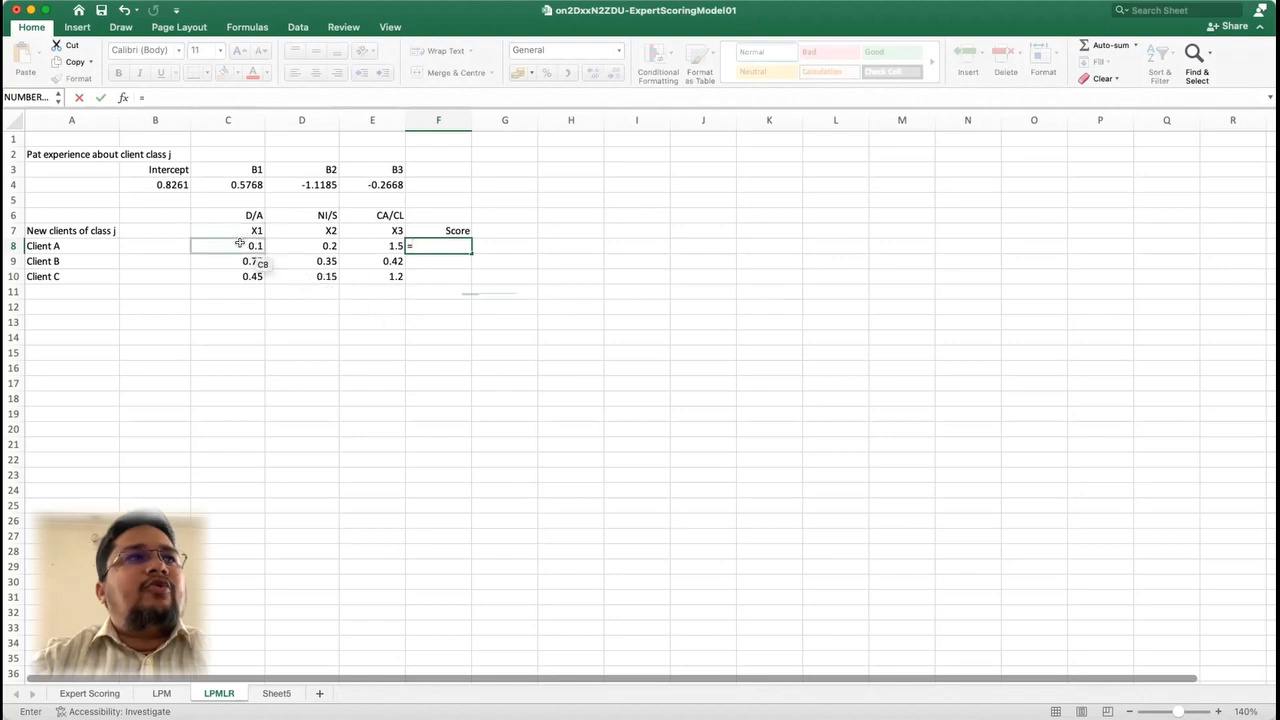
click(168, 182)
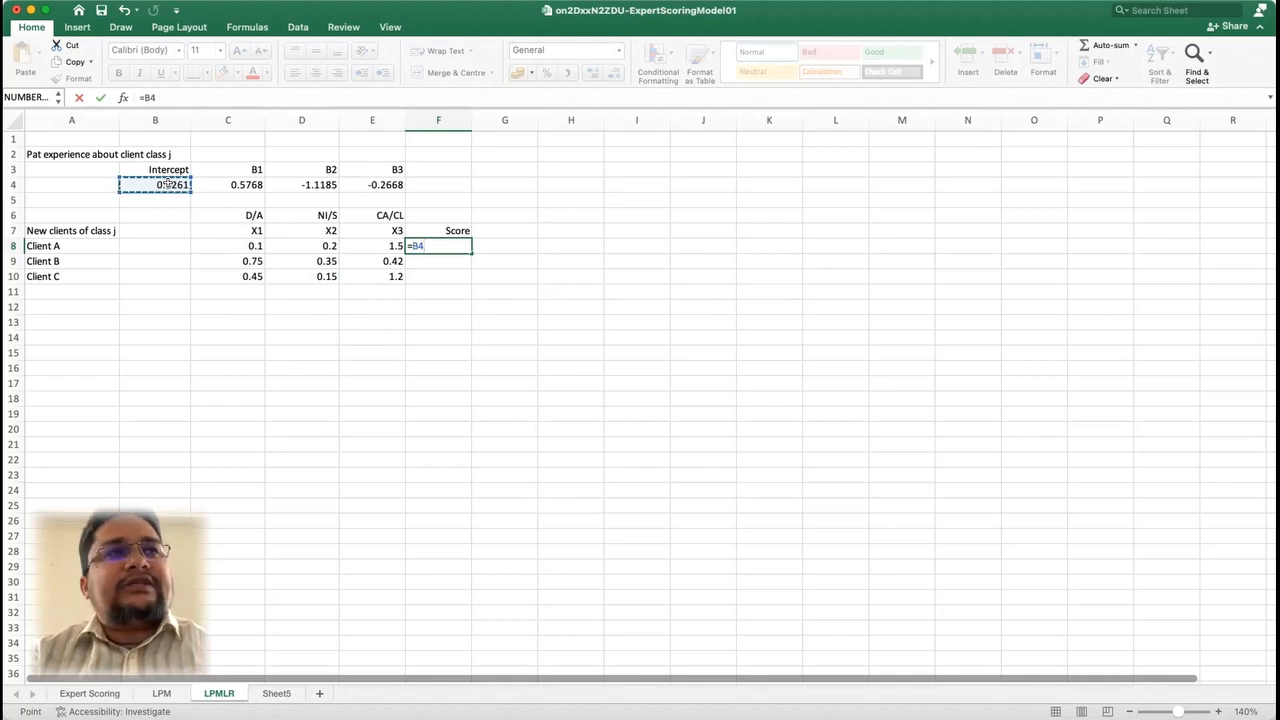
text(+)
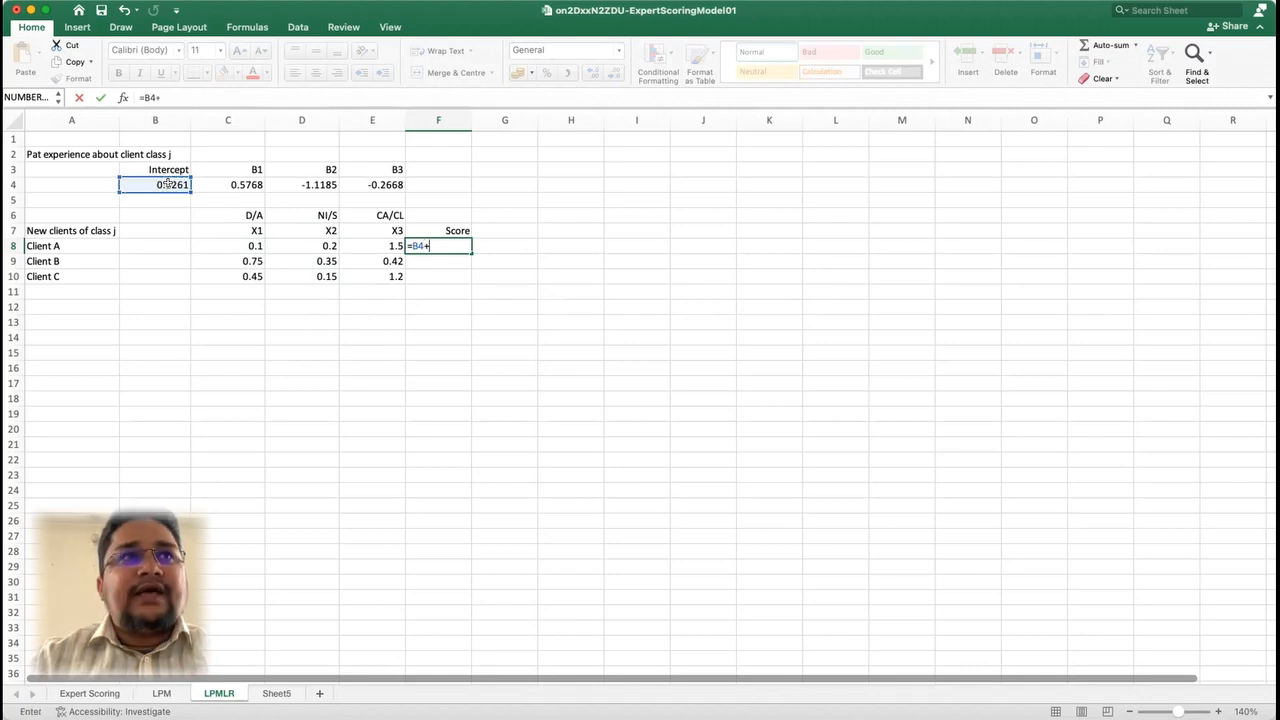
click(242, 183)
text(*)
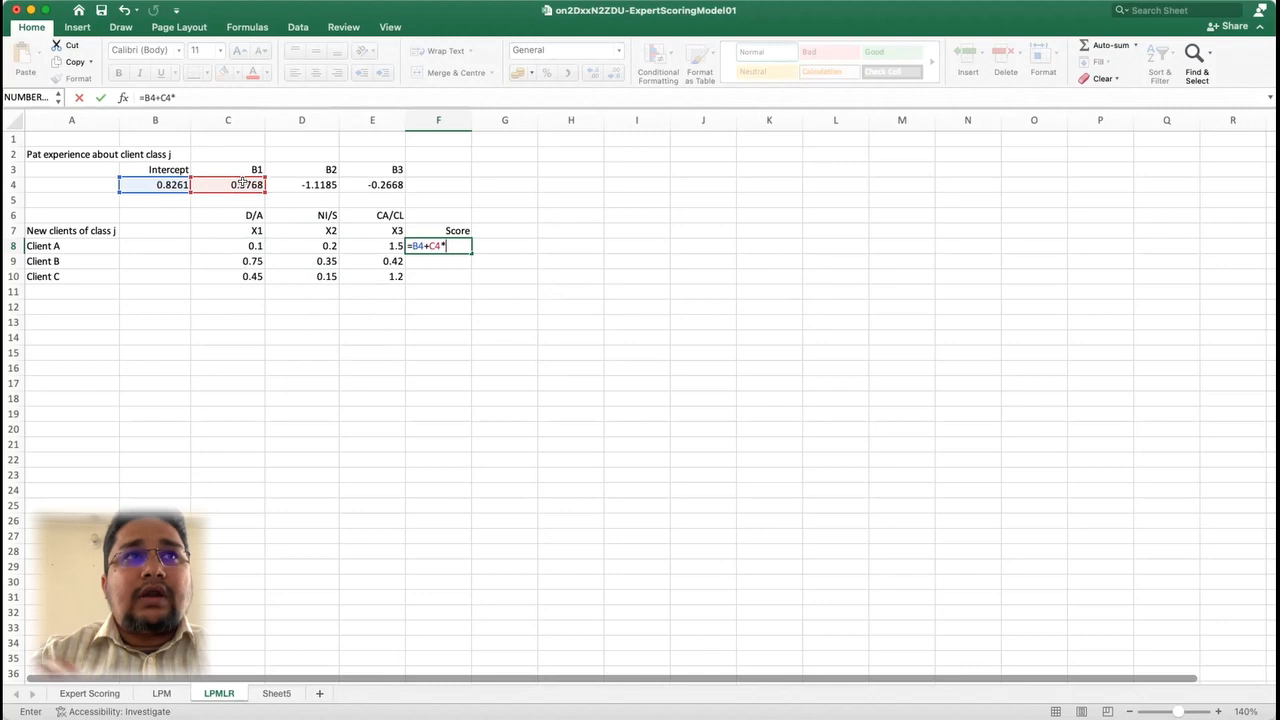
click(251, 245)
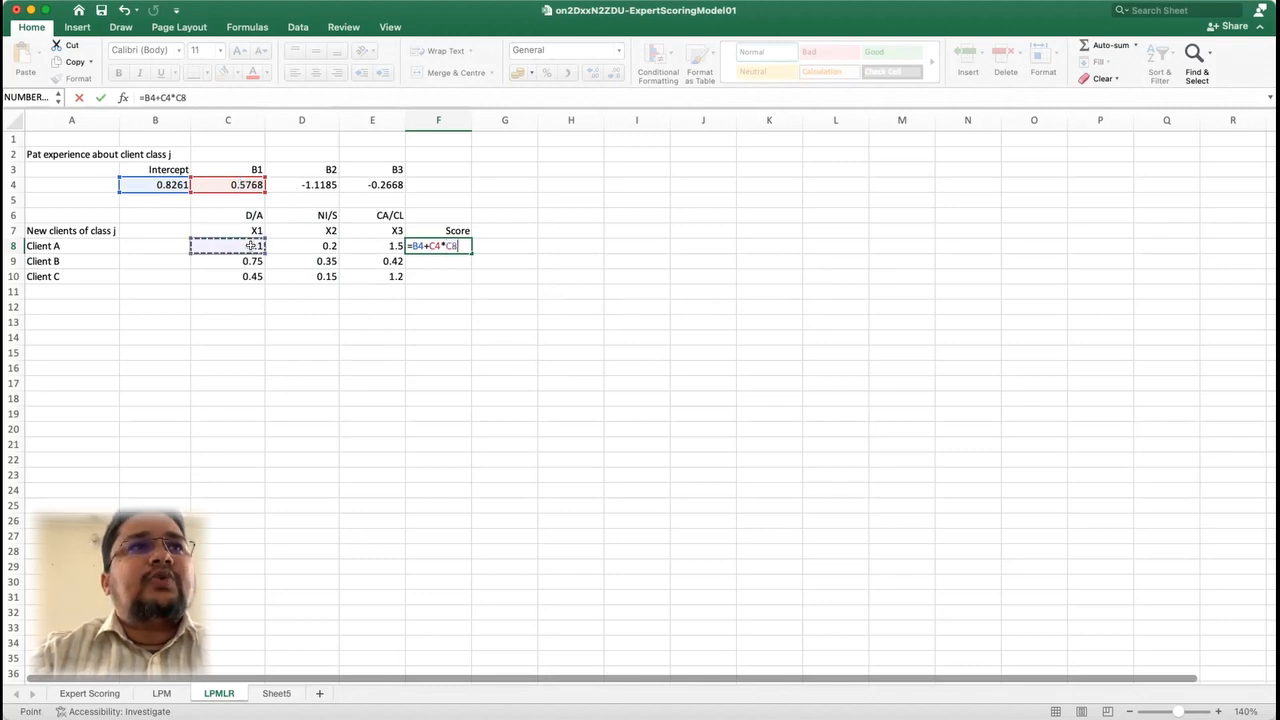
text(+)
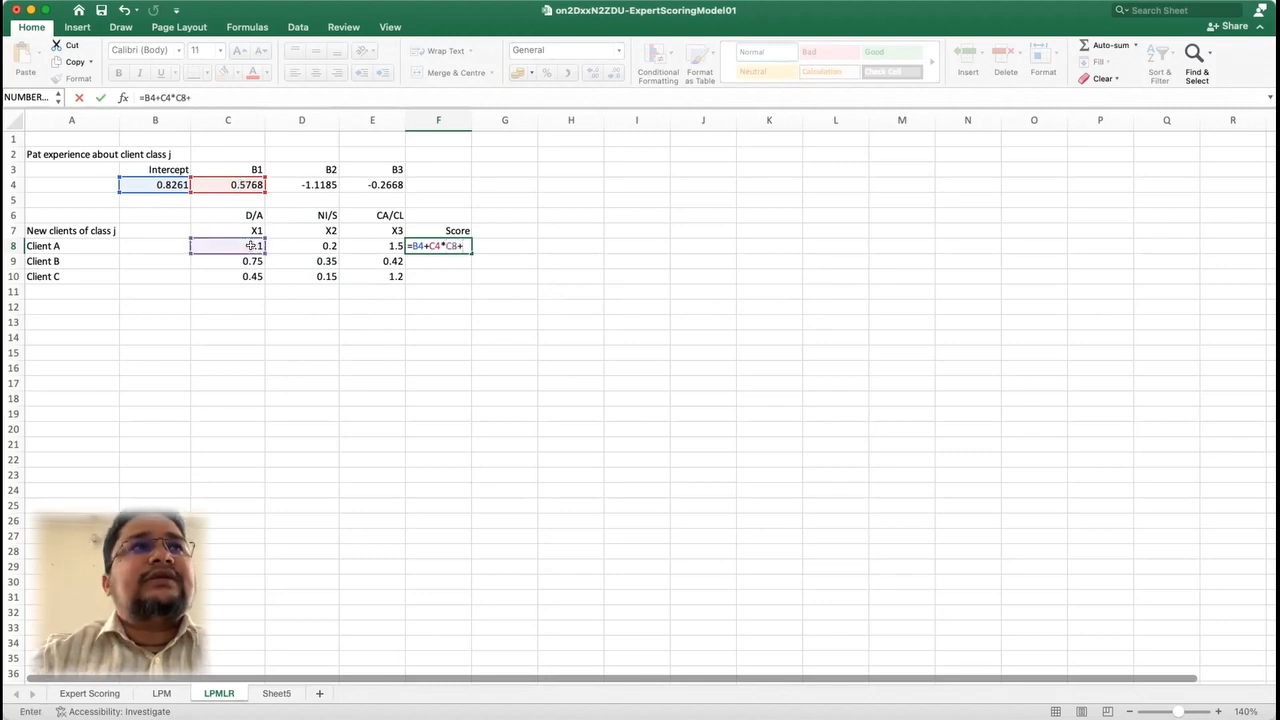
Step: Extend the F8 formula with the B2 times X2 and B3 times X3 terms: +D4*D8+E4*E8
click(303, 184)
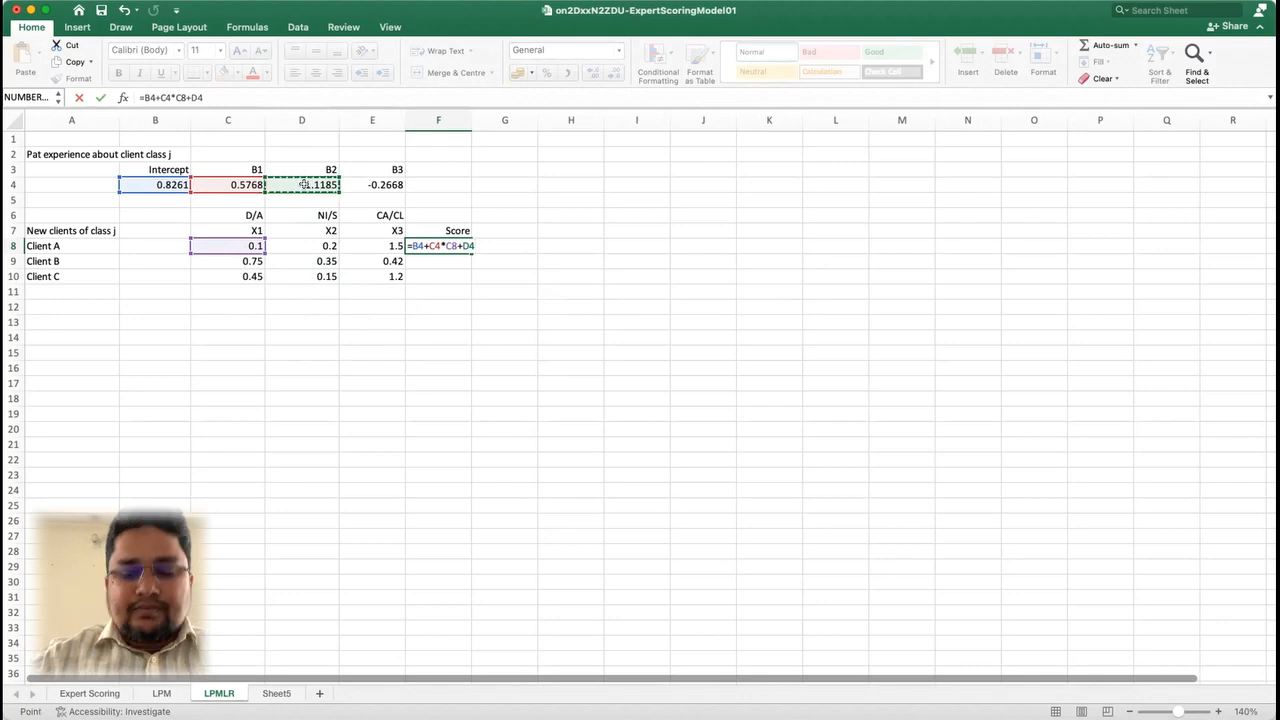
text(*)
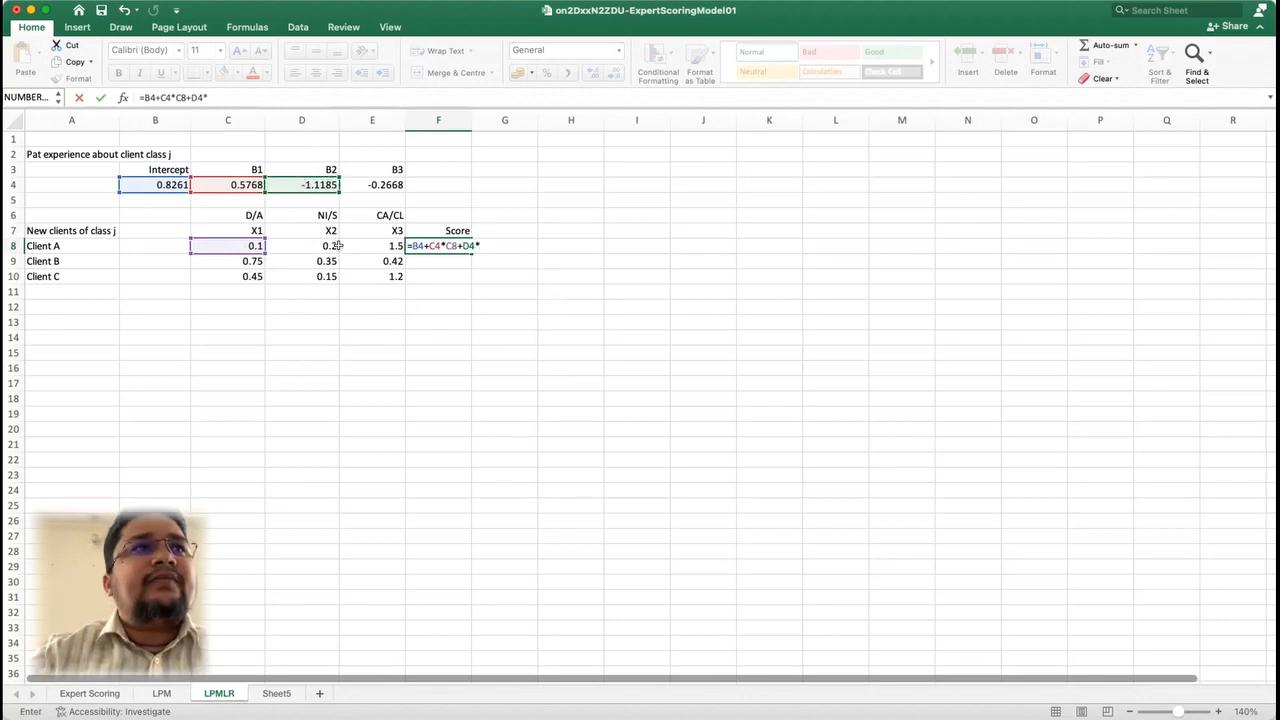
click(322, 245)
text(+)
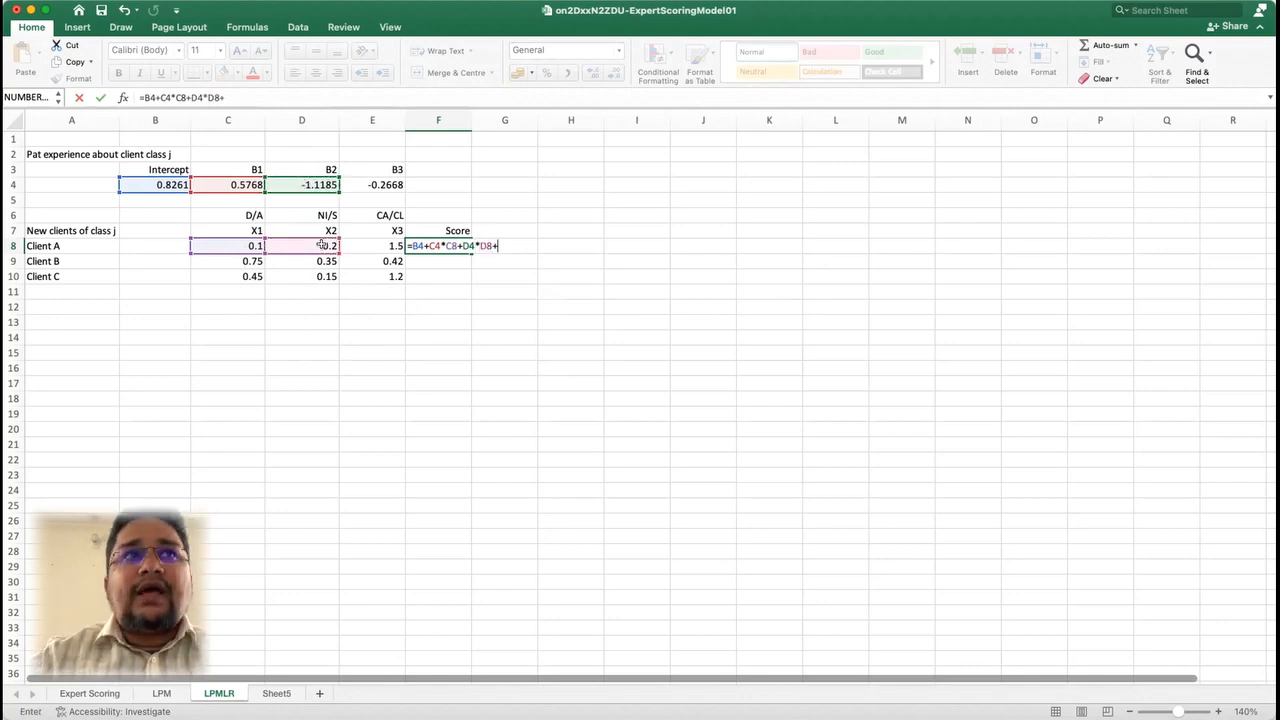
click(377, 184)
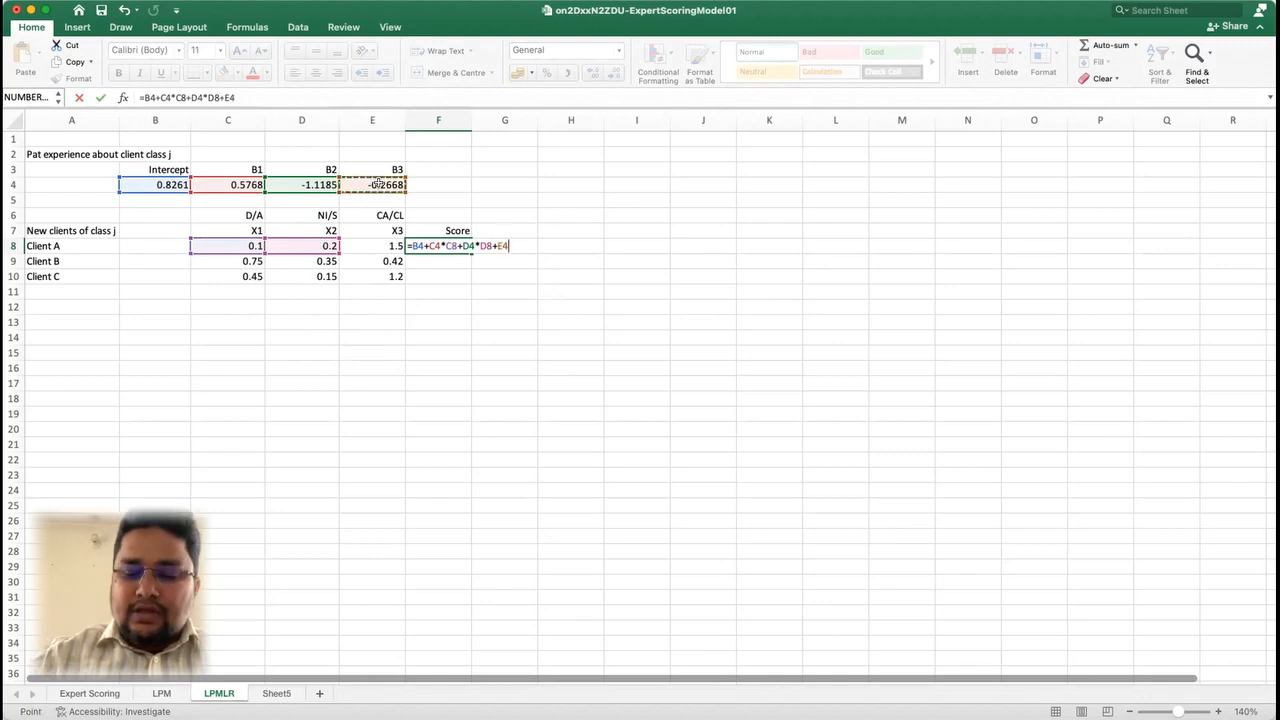
text(*)
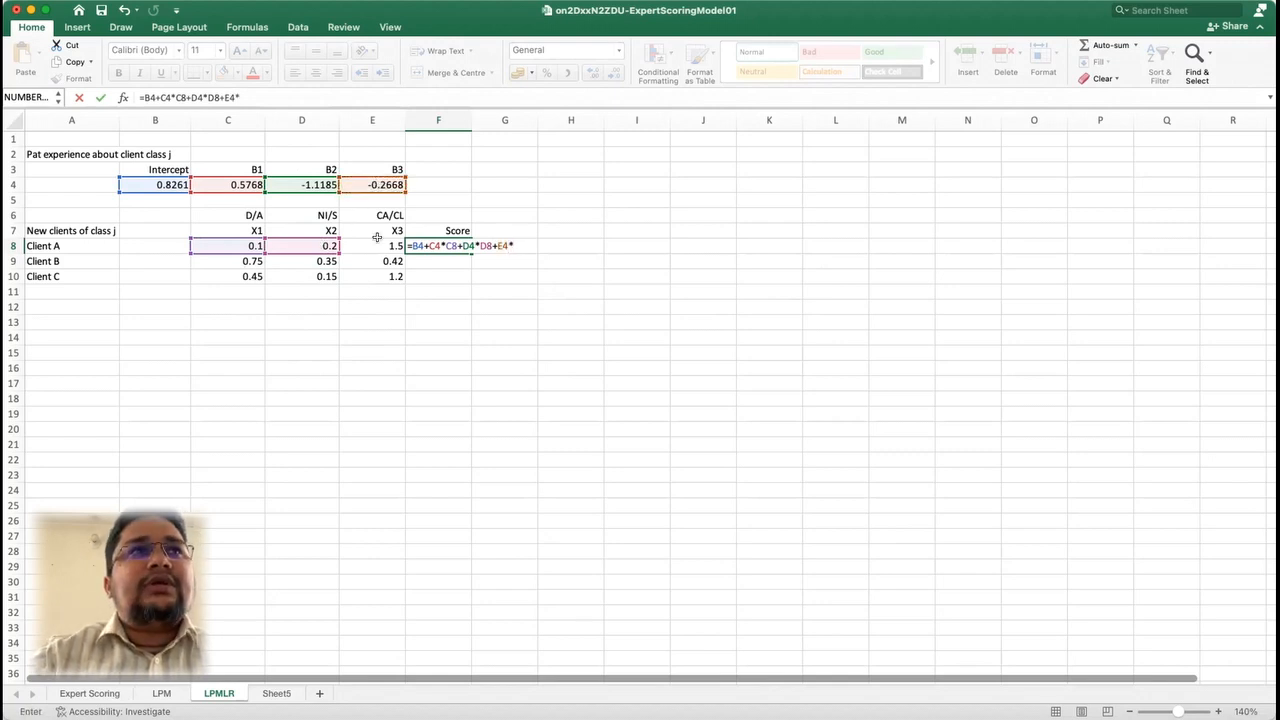
click(378, 241)
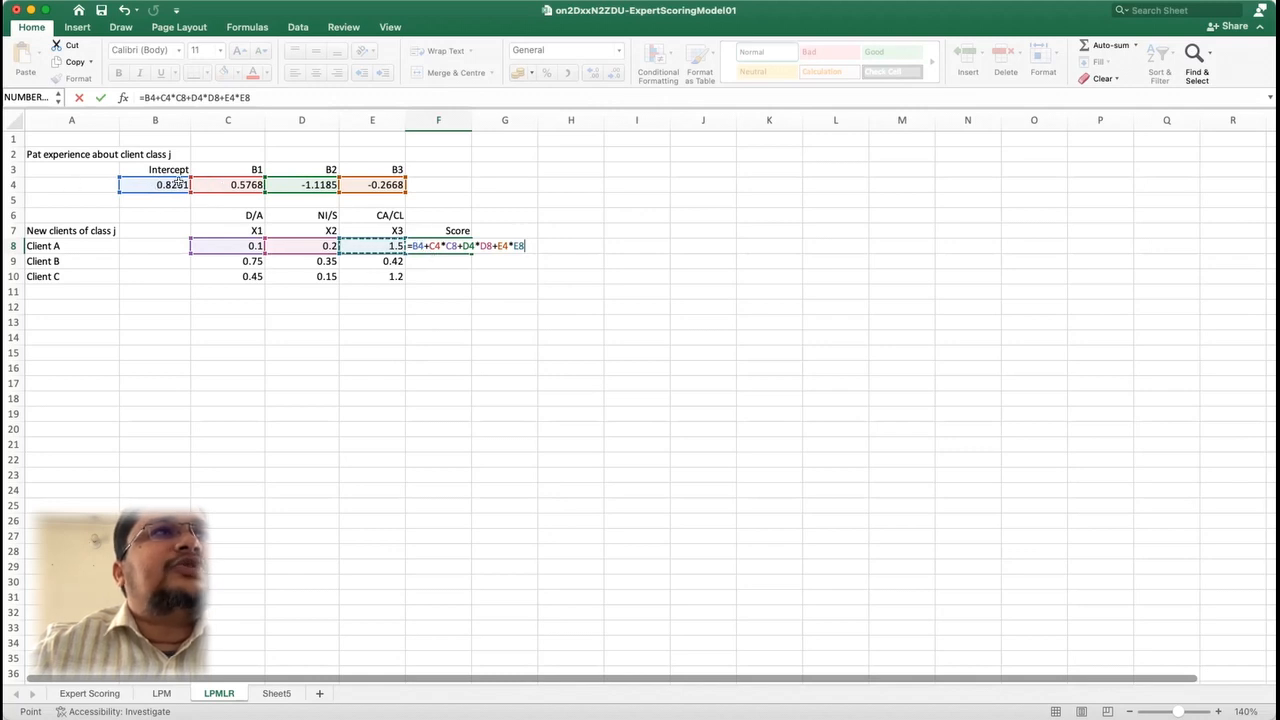
Step: Lock the coefficient rows so that the F8 formula reads =B$4+C$4*C8+D$4*D8+E$4*E8, and confirm it
click(416, 245)
text($)
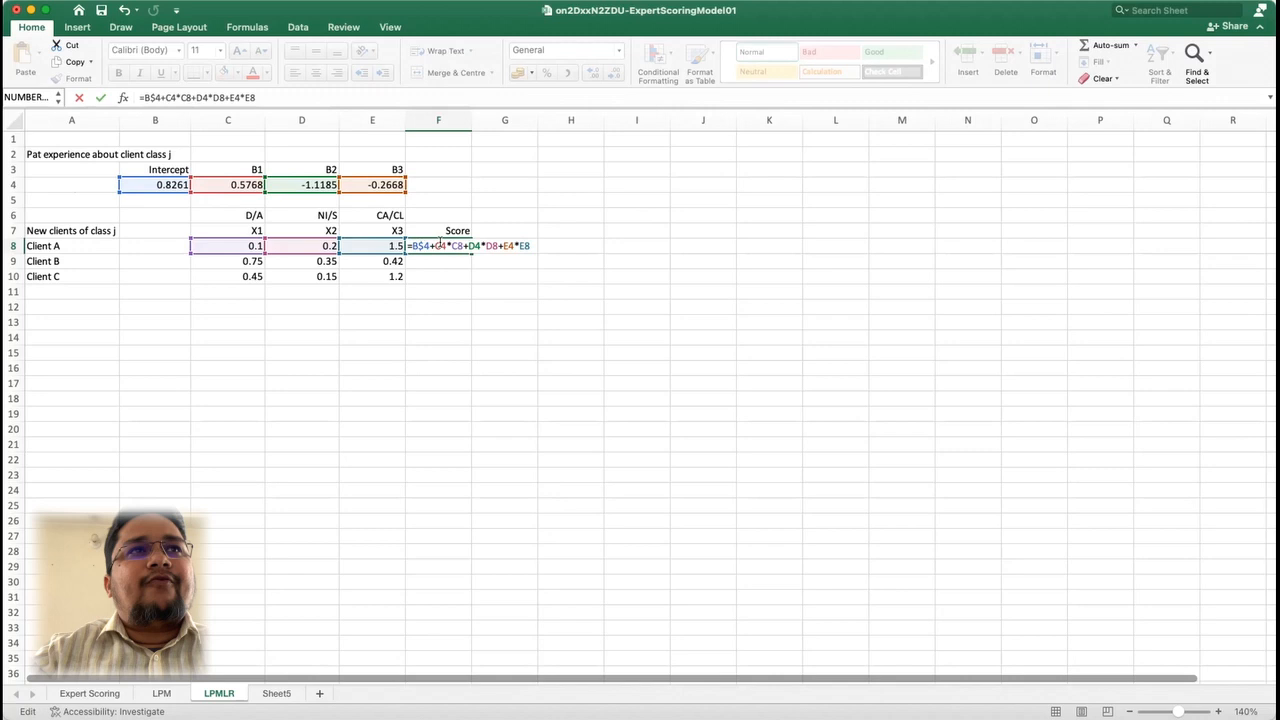
click(438, 245)
text($)
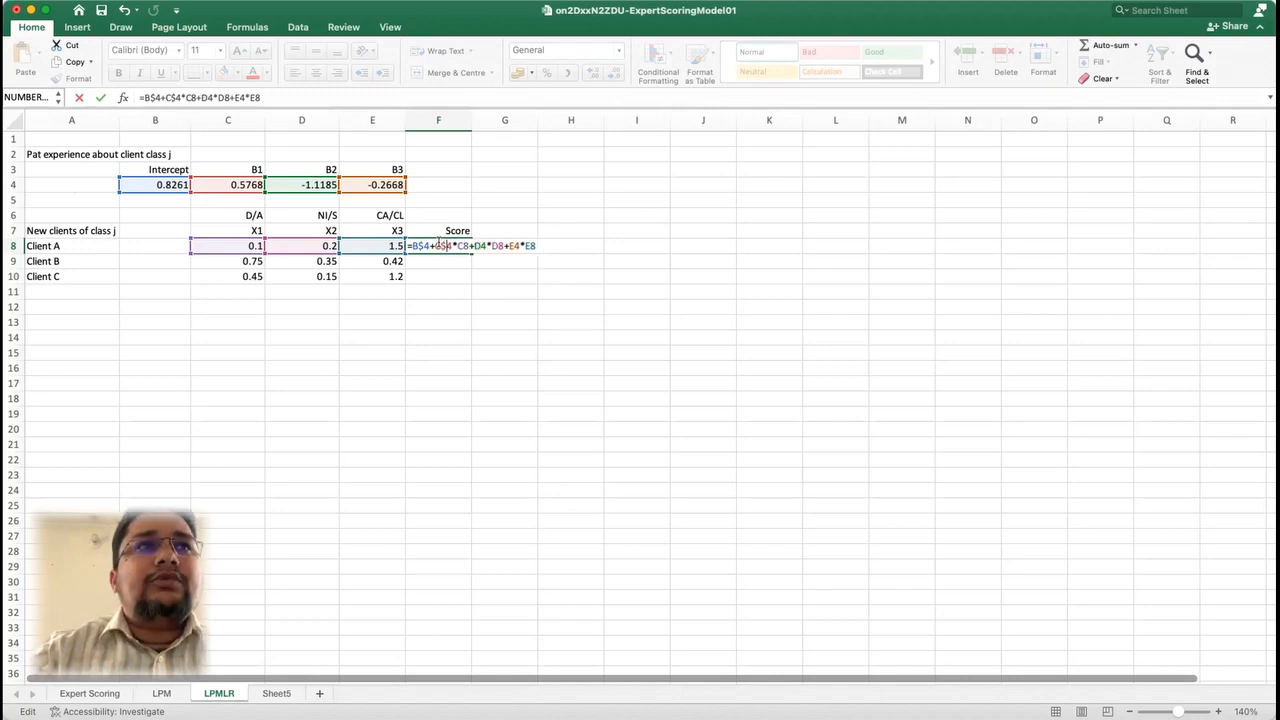
click(477, 245)
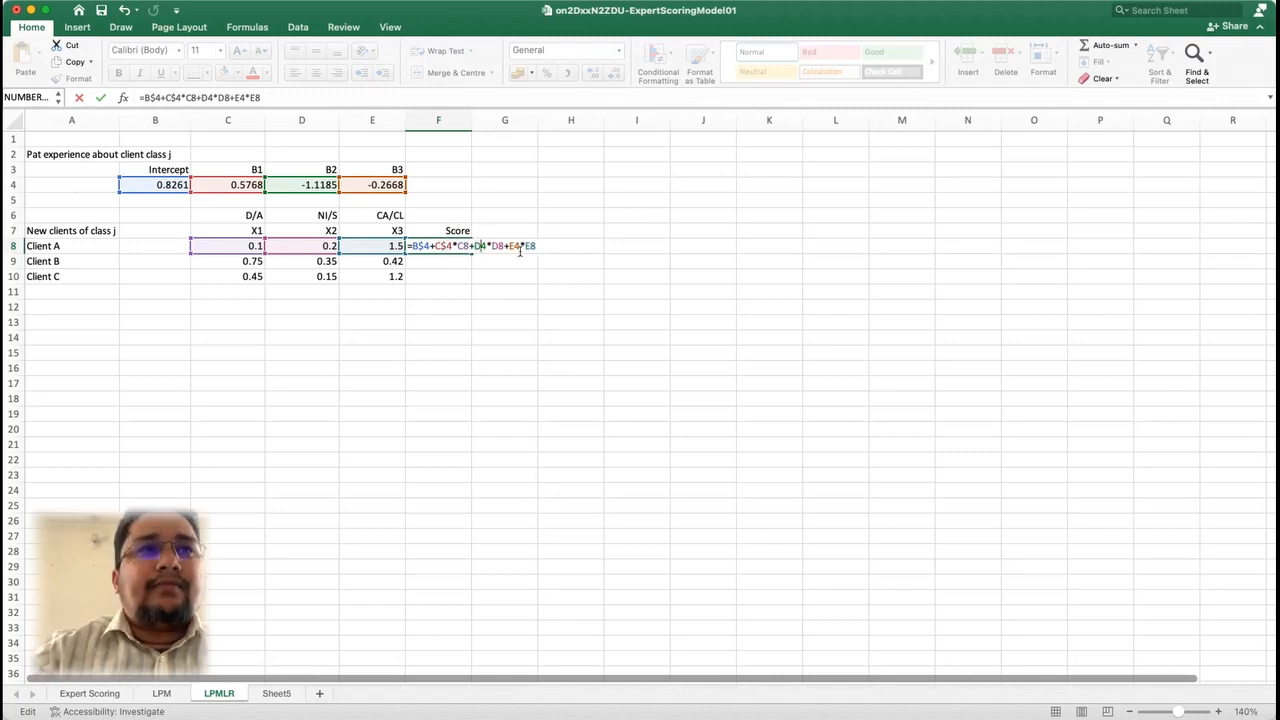
text($)
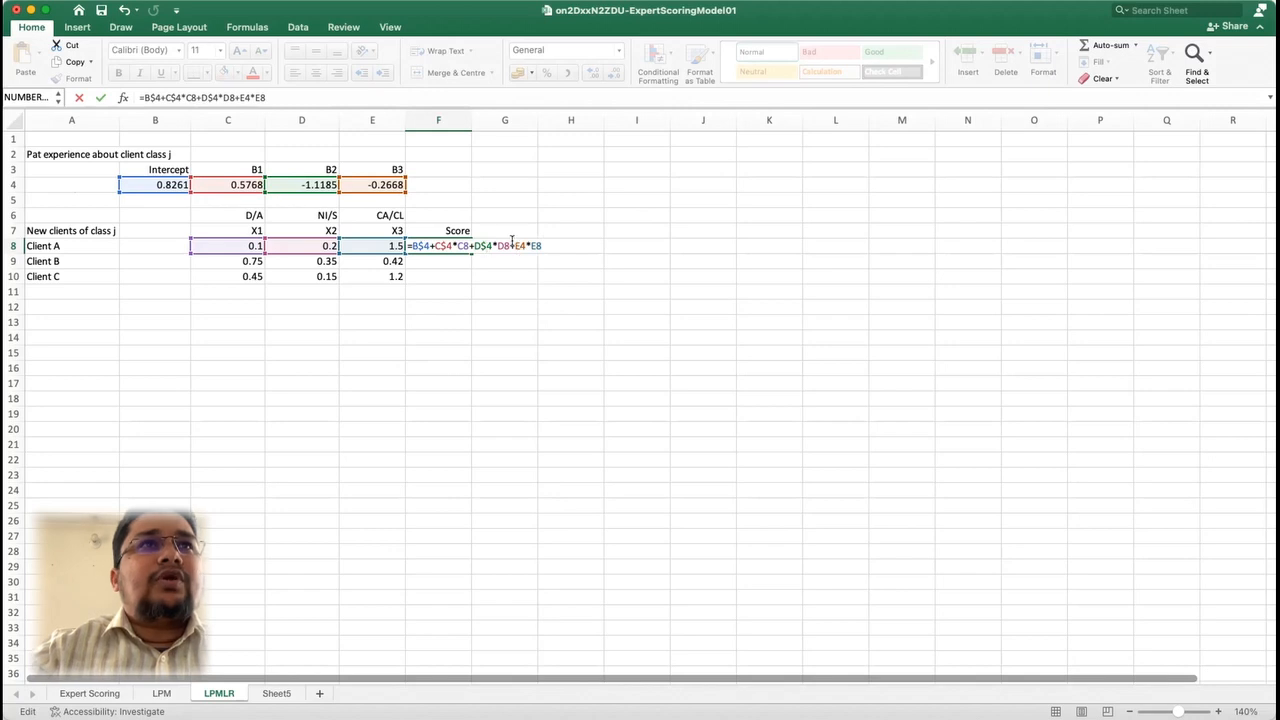
click(519, 245)
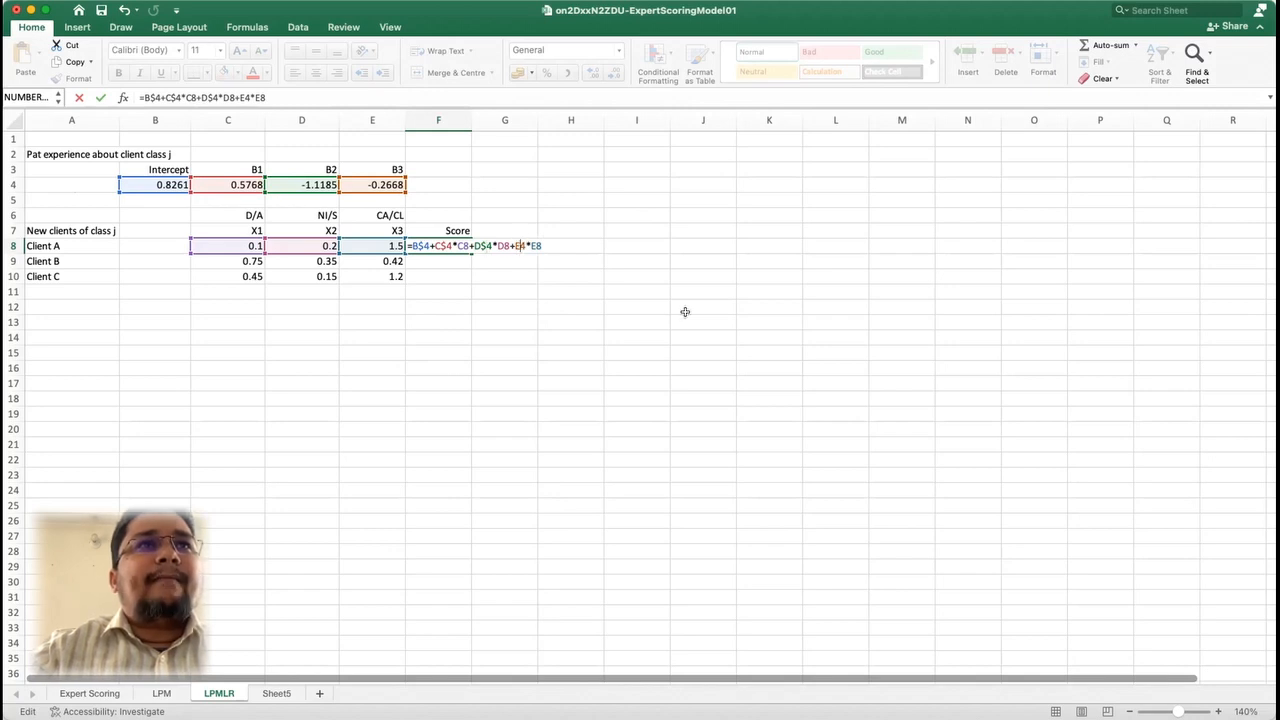
text($)
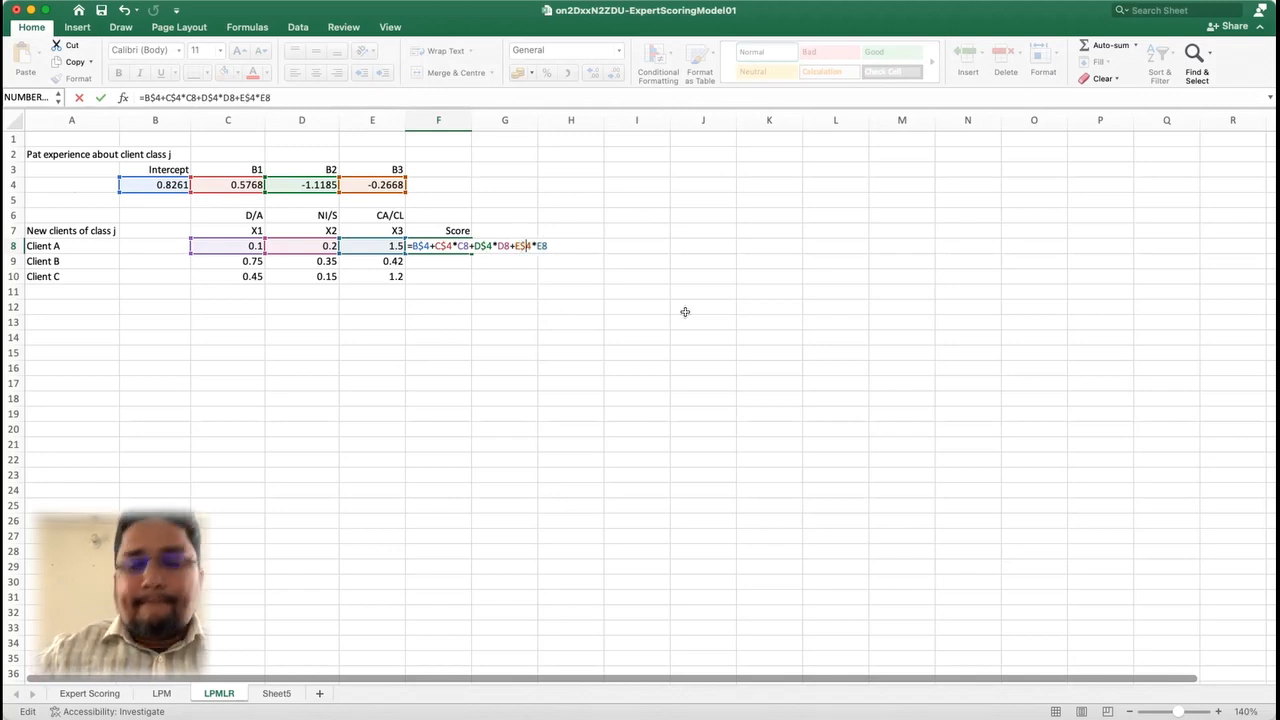
key(Return)
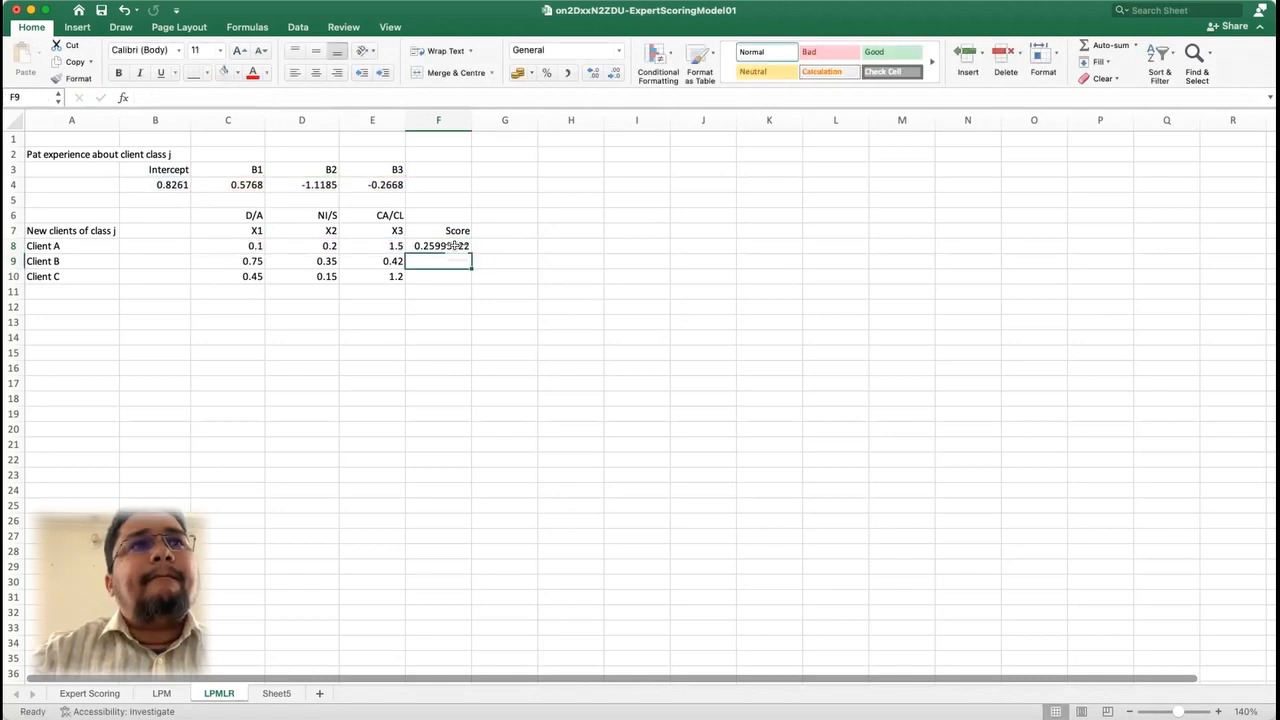
Step: Fill the score formula from F8 down to F10 and show the scores with four decimal places
click(462, 250)
drag(471, 256, 470, 284)
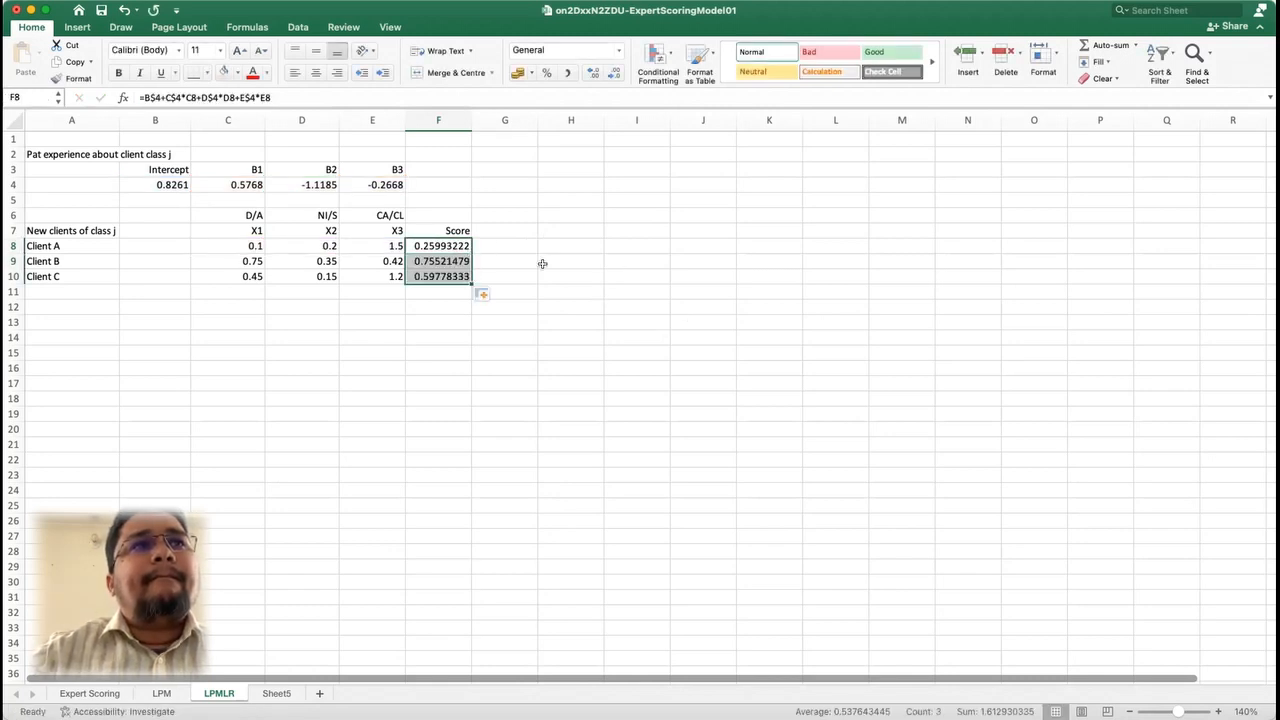
click(613, 74)
click(613, 74)
click(613, 74)
click(613, 78)
click(613, 78)
click(589, 76)
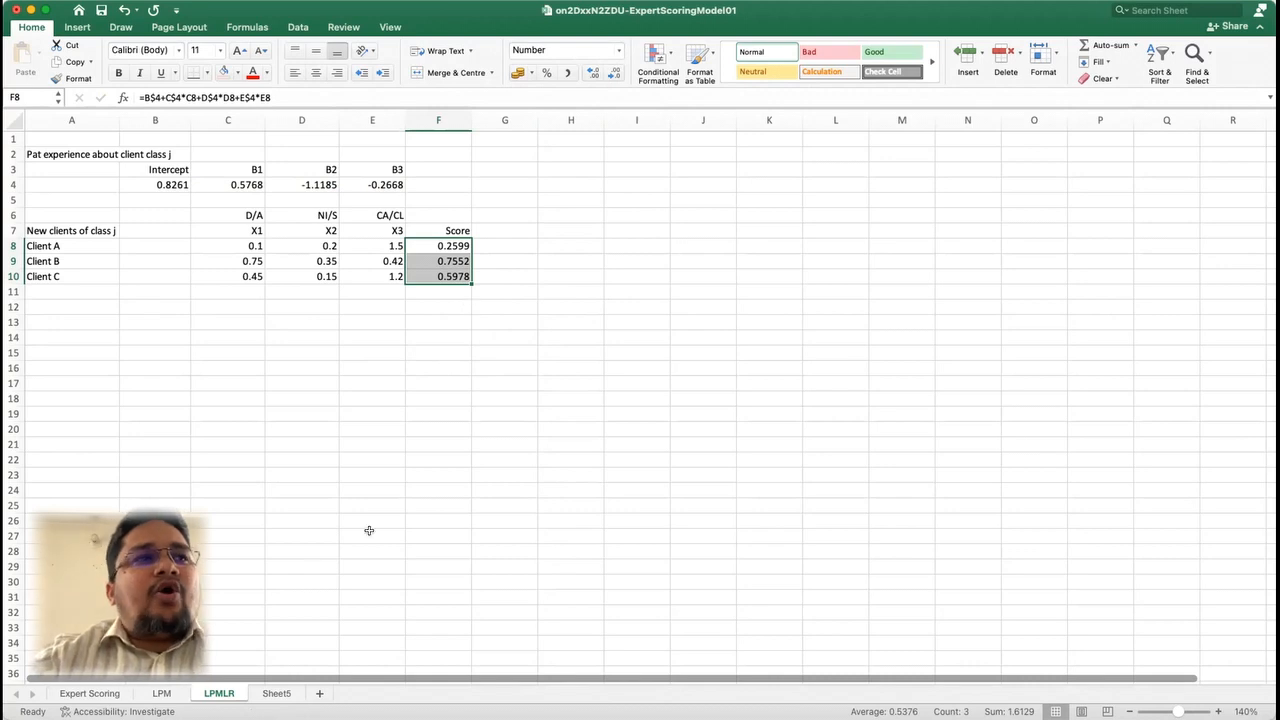
Step: Examine the default indicators in column A of Sheet5 and compare them with Client B's score on the LPMLR sheet
click(260, 695)
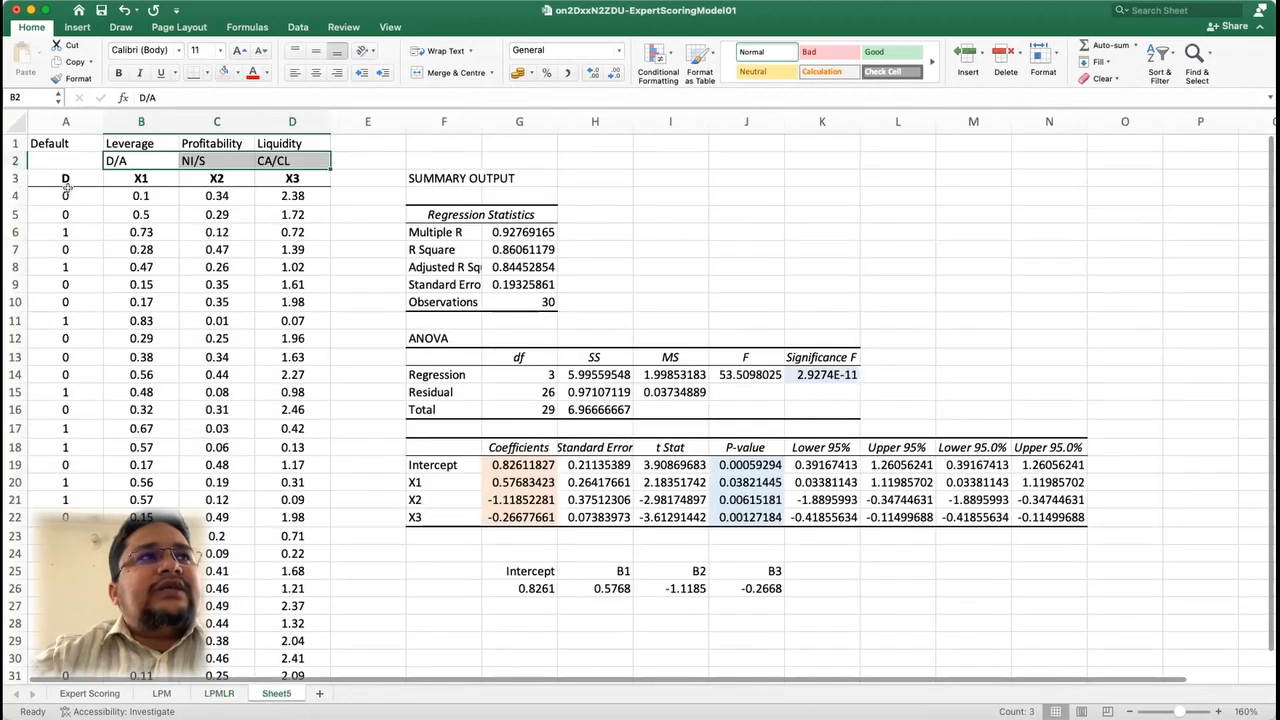
click(70, 230)
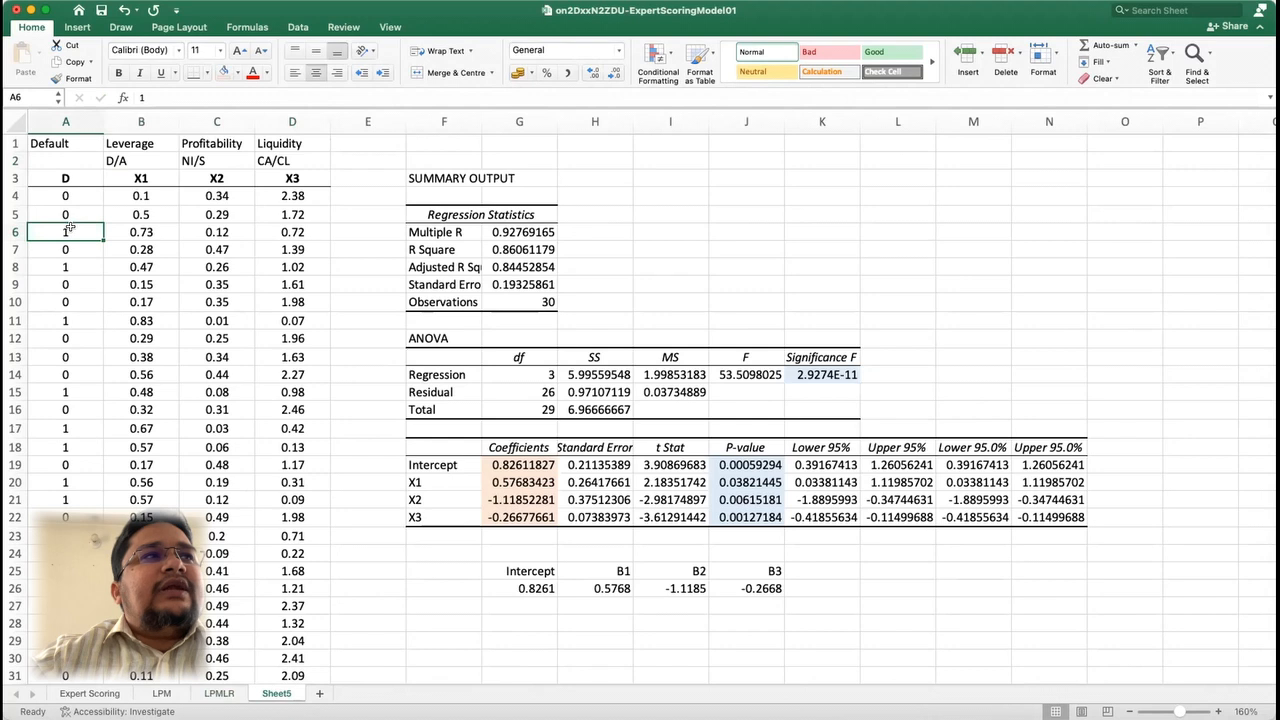
click(68, 213)
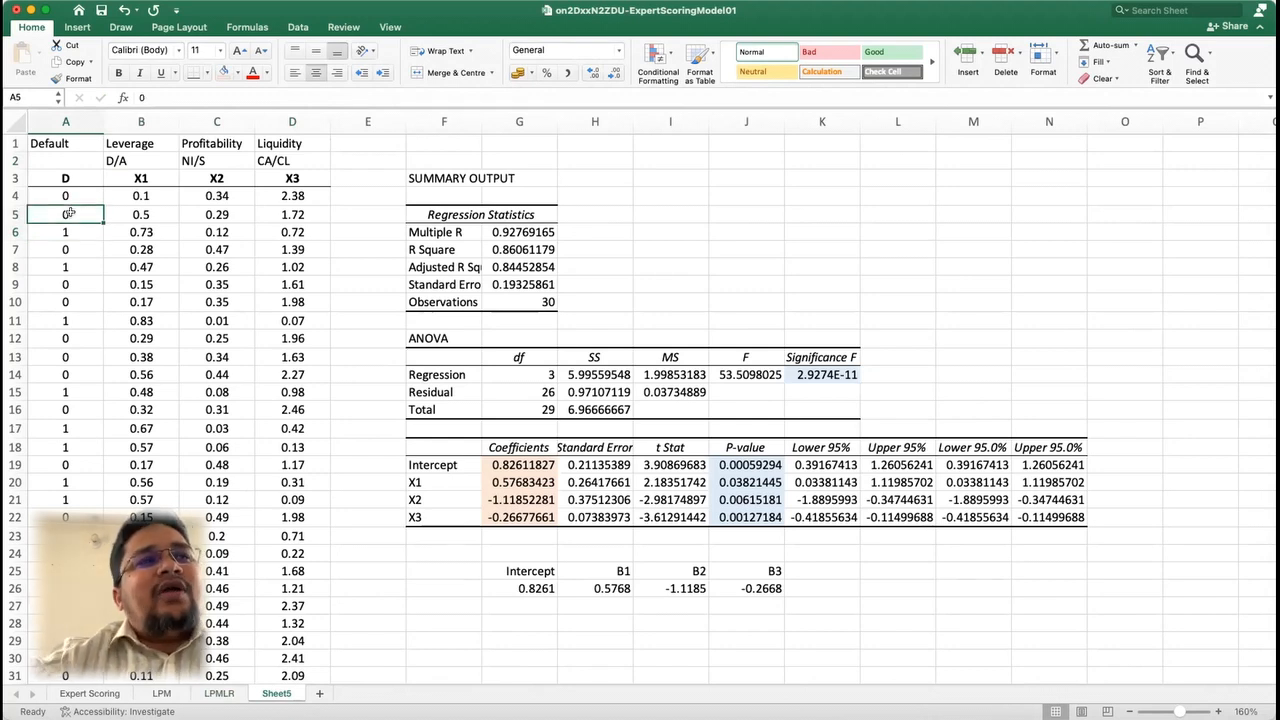
click(211, 695)
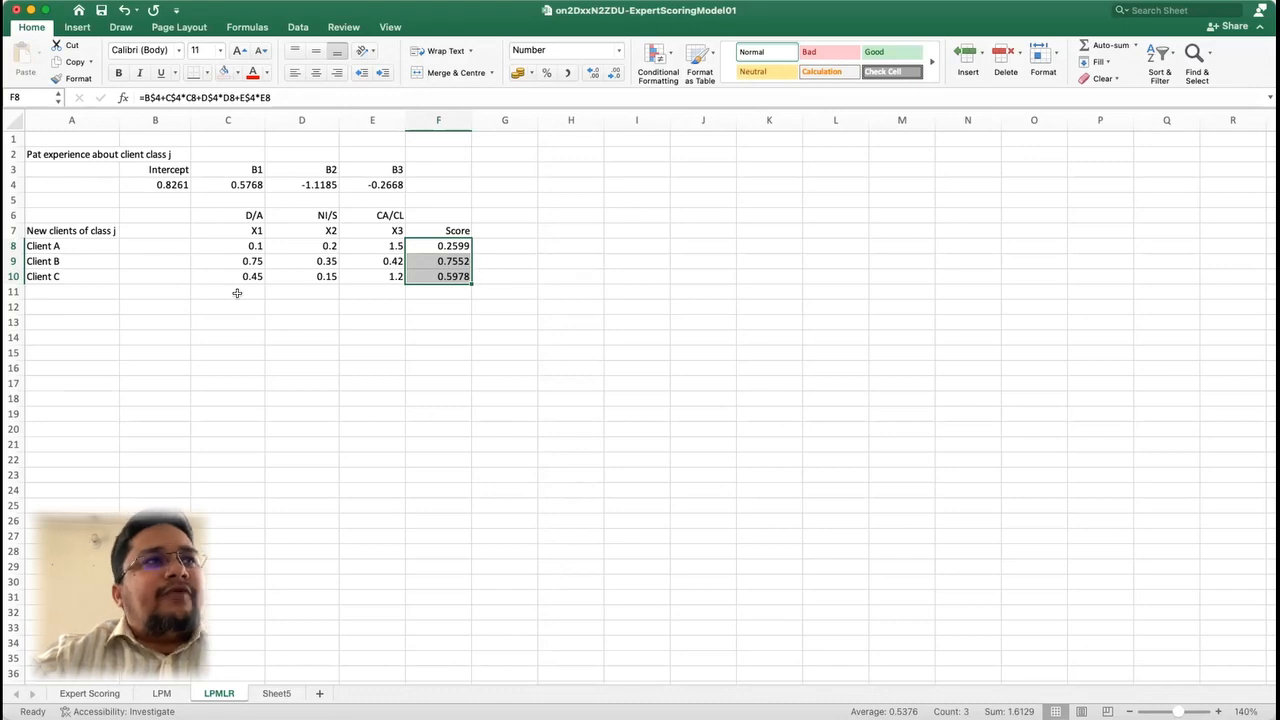
click(453, 260)
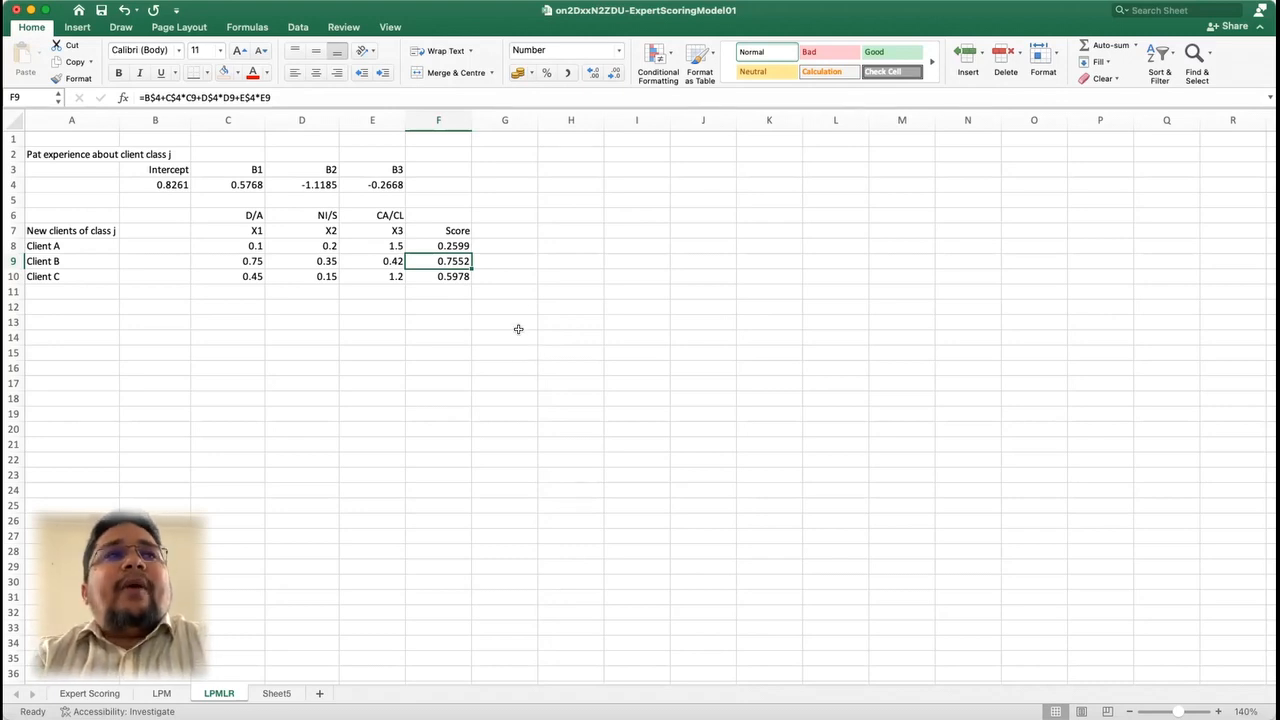
Step: Enter the heading P(D) in H6 and move it to G7, beside the Score heading
click(553, 228)
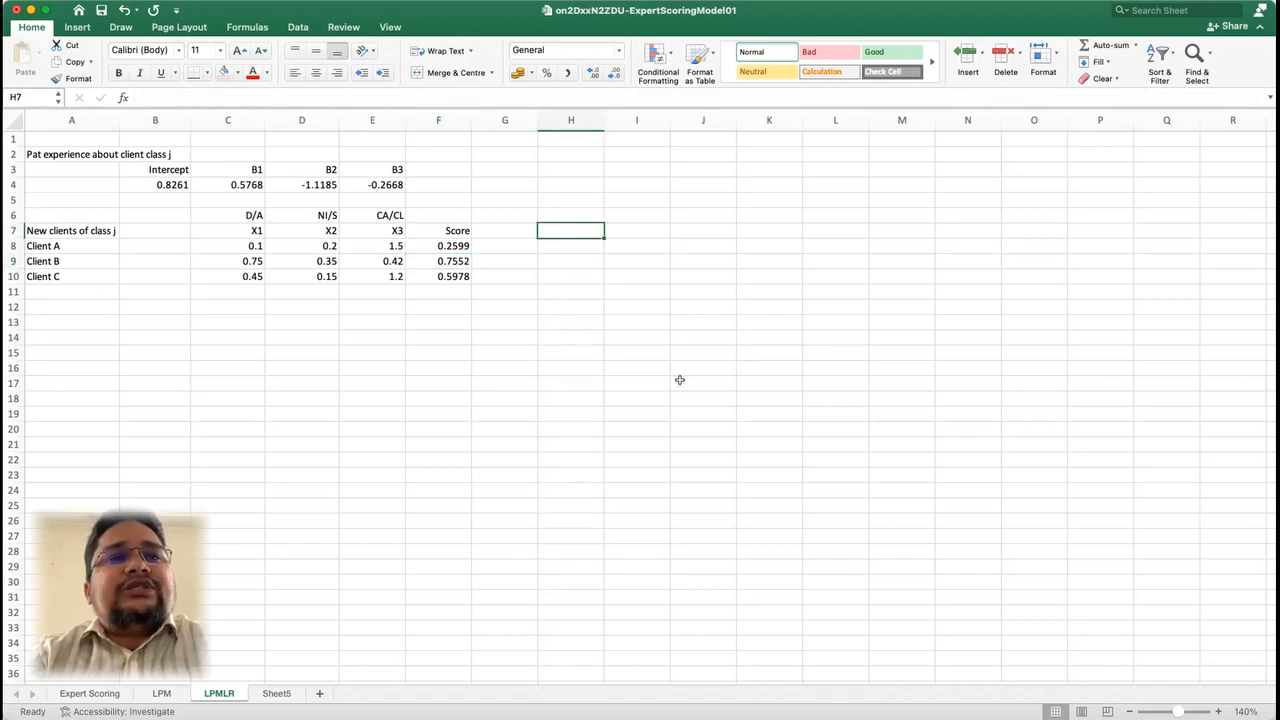
click(586, 215)
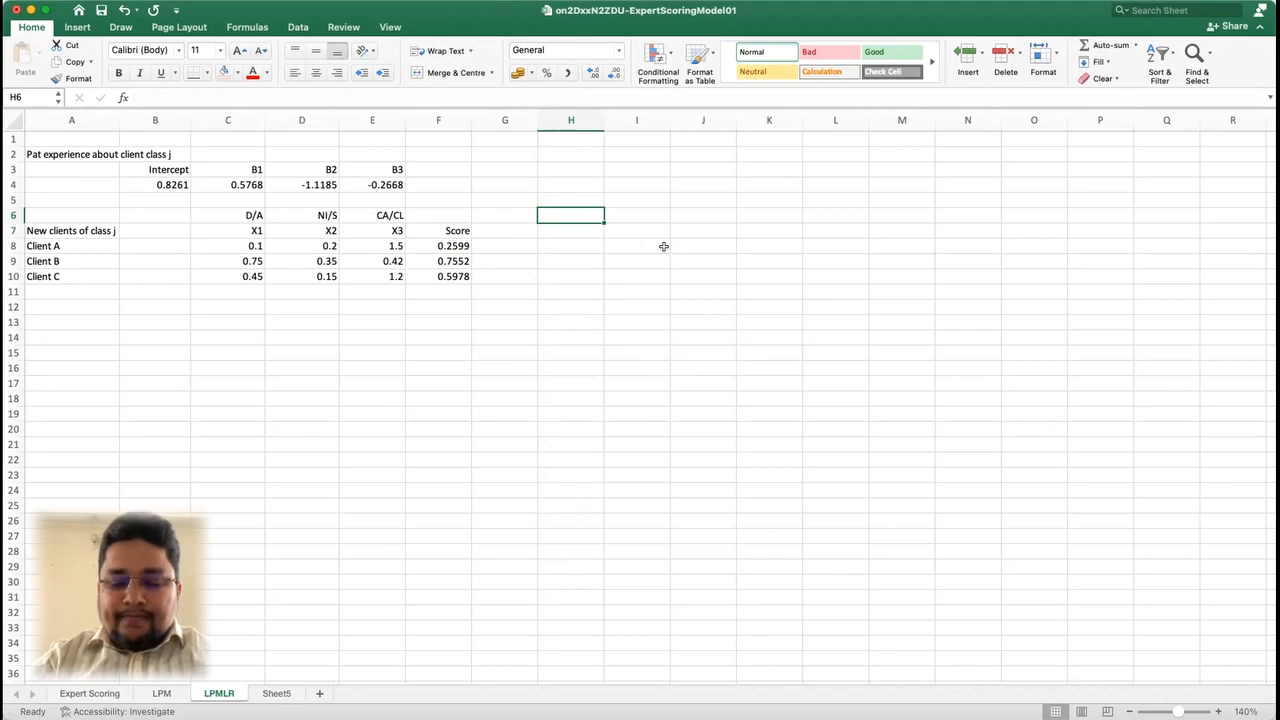
text(P)
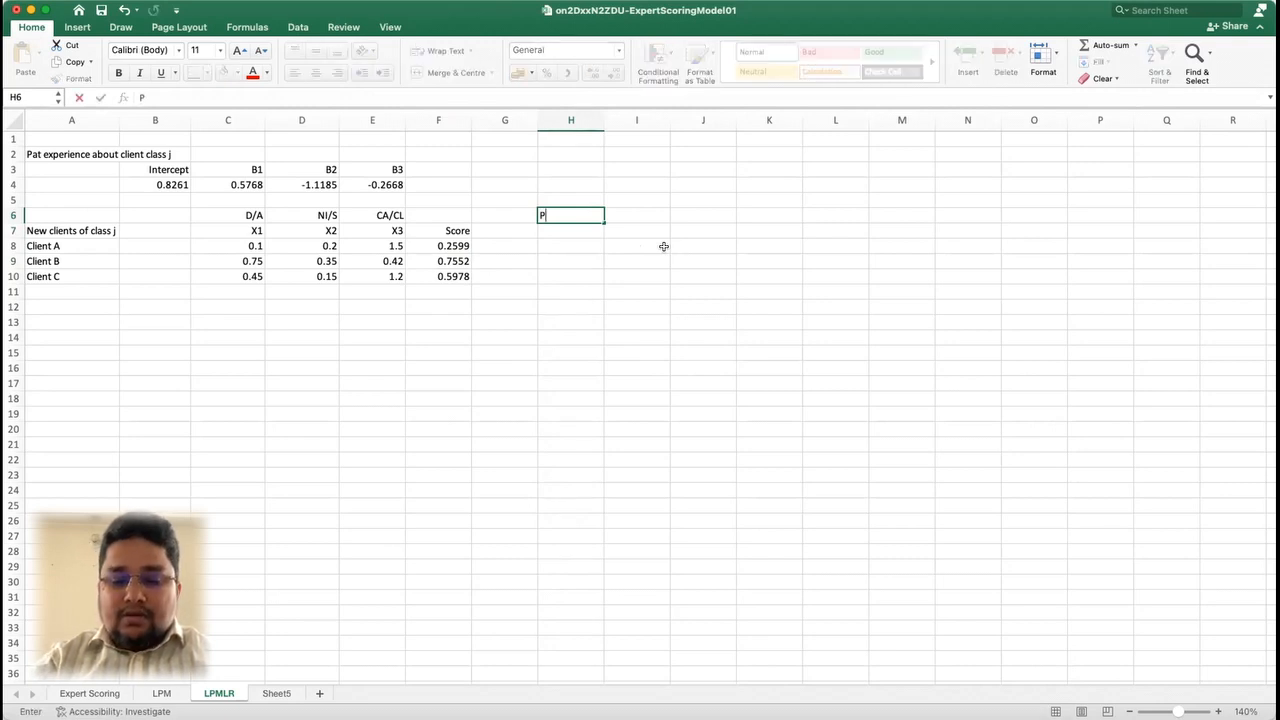
text((D)
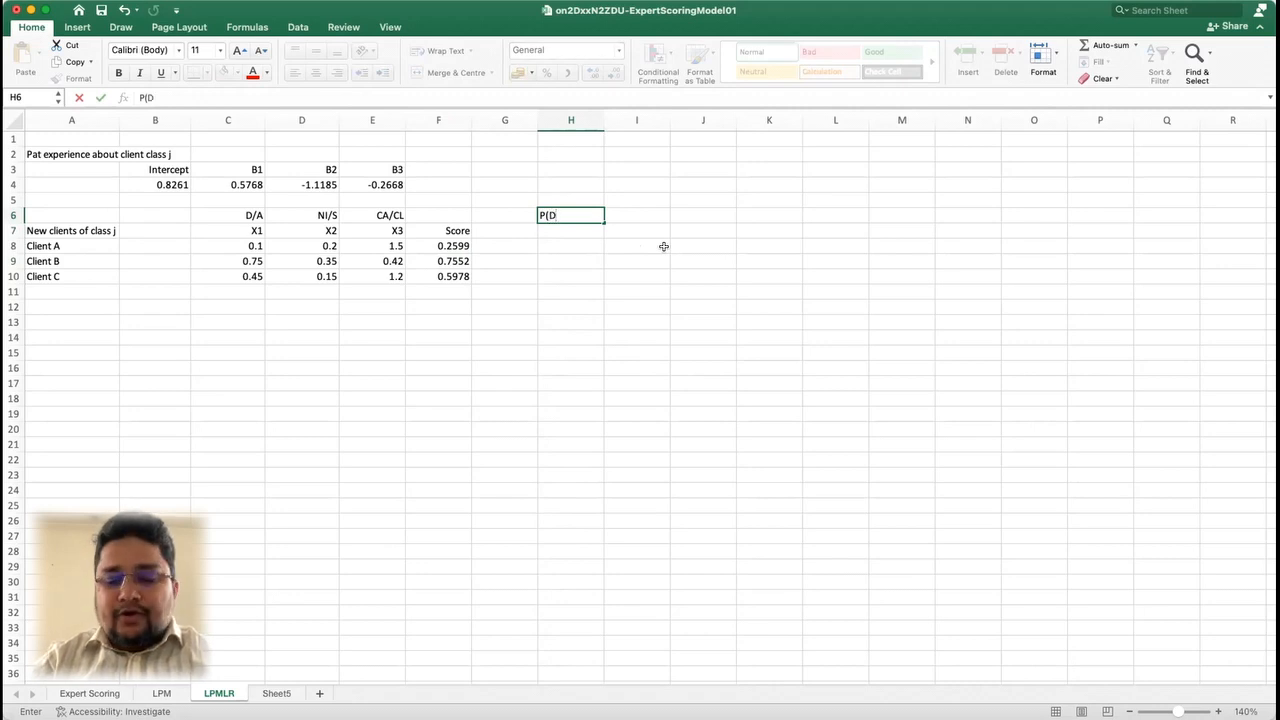
text())
key(Return)
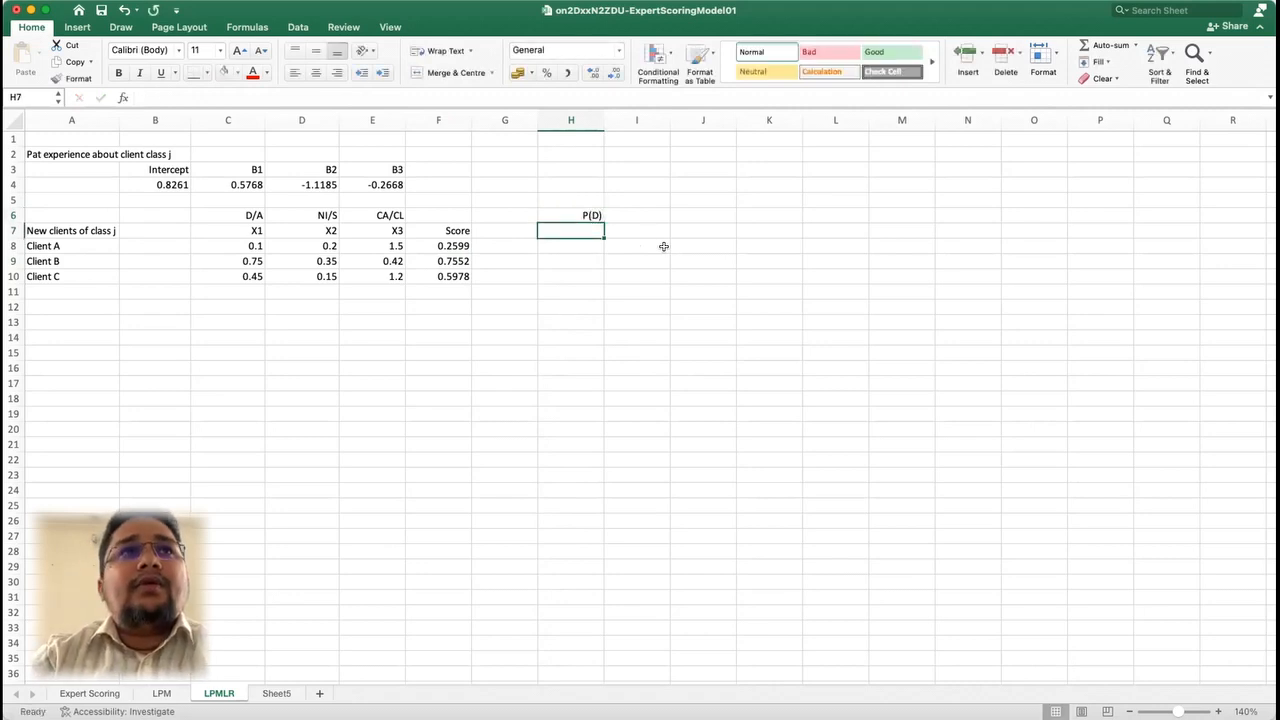
click(578, 219)
drag(578, 219, 531, 234)
click(571, 258)
Step: Enter the heading Logit Model in G6, above the P(D) heading
click(502, 217)
text(Logi)
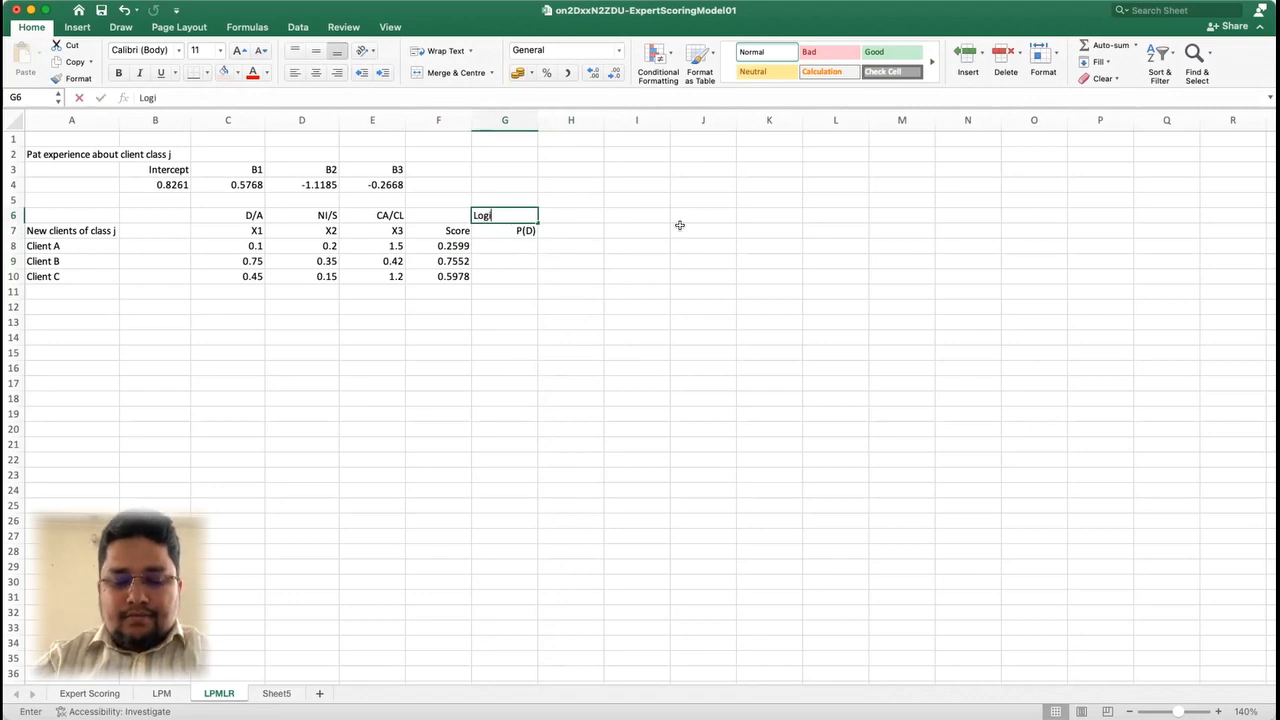
text(t Model)
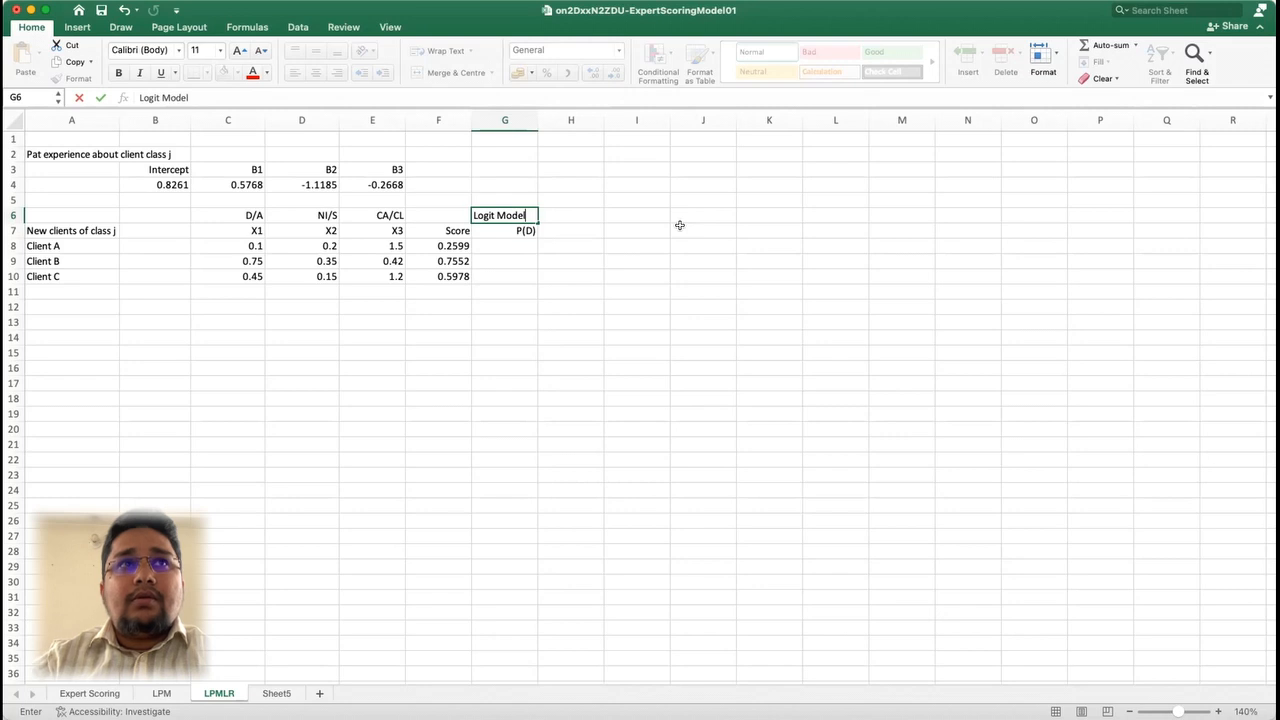
key(Return)
click(520, 249)
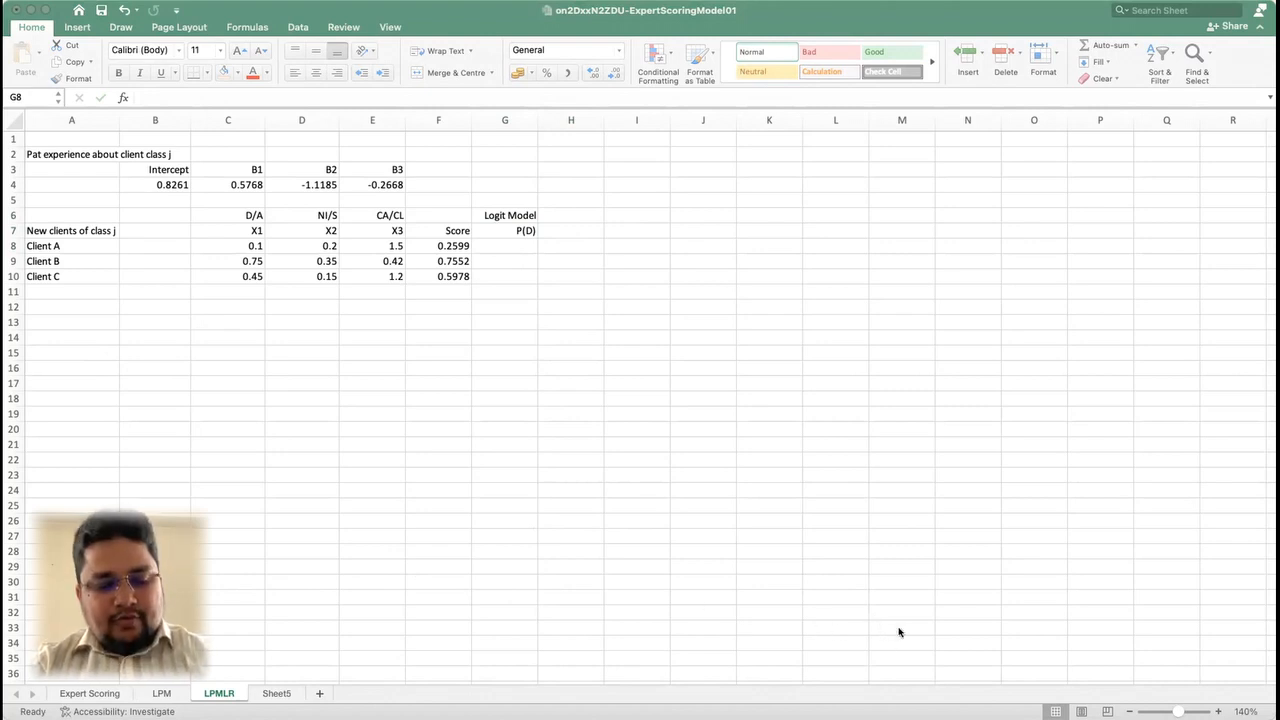
Step: Paste the copied picture of the logistic function, F(PDi) = 1/(1+e^-PDi), at cell K8
click(1261, 533)
click(738, 252)
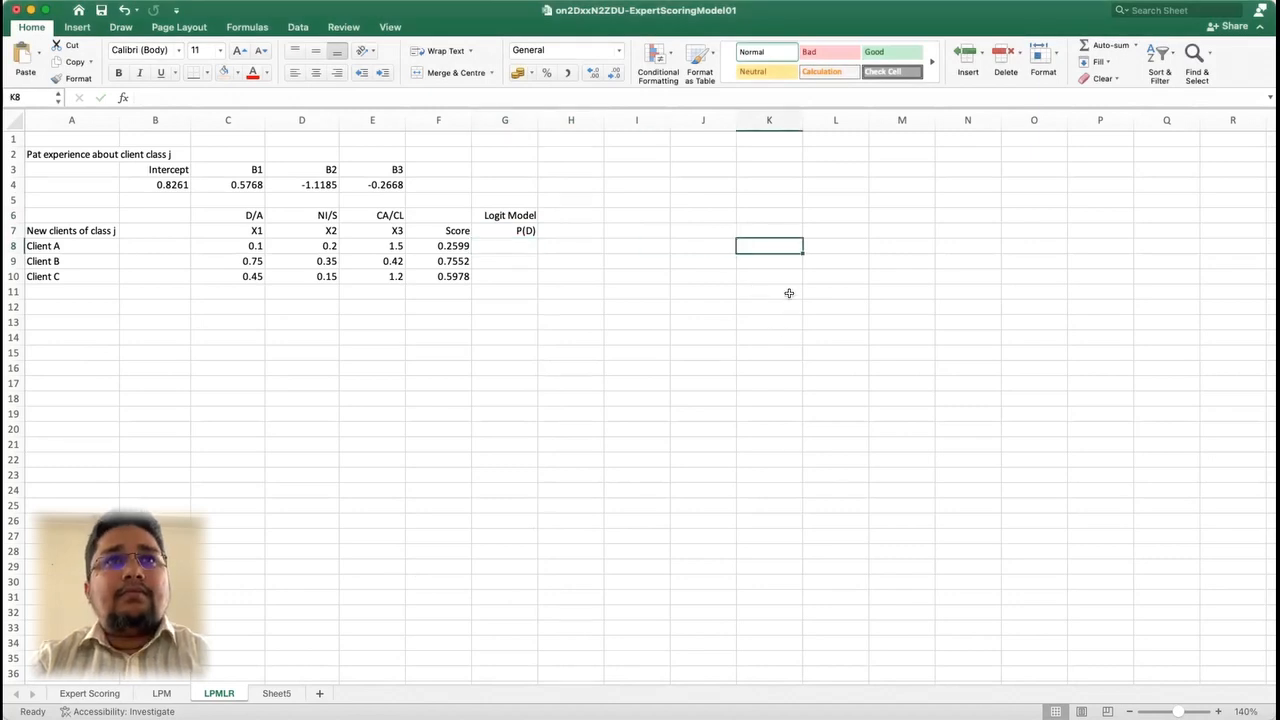
key(super+v)
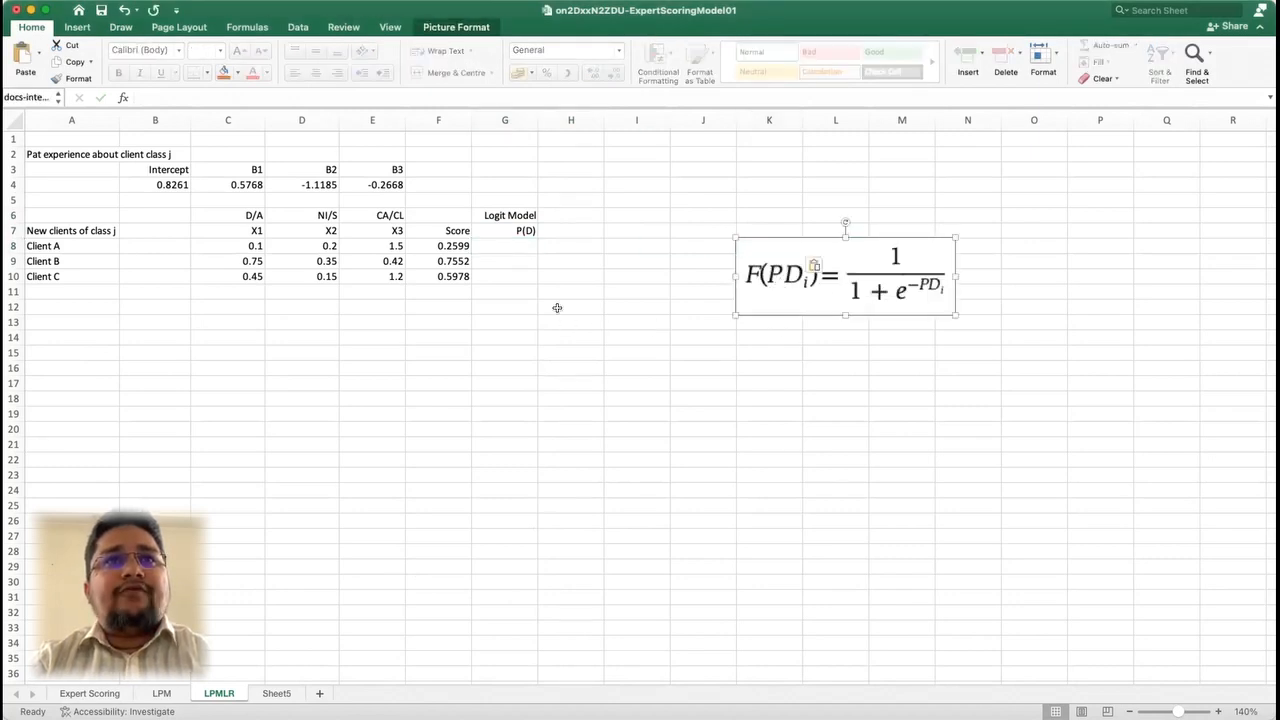
click(557, 293)
Step: Enter the logit formula =1/(1+EXP(-F8)) in G8 for Client A's probability of default
click(514, 249)
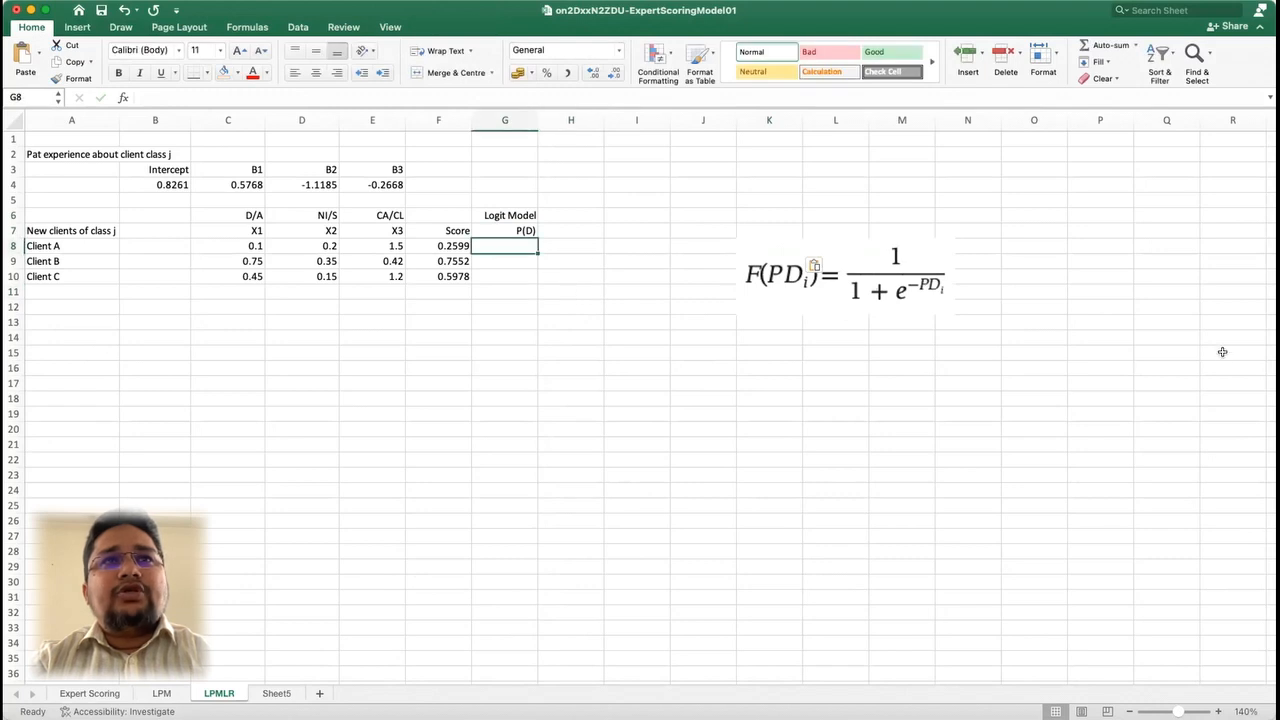
text(=1/(1+exp)
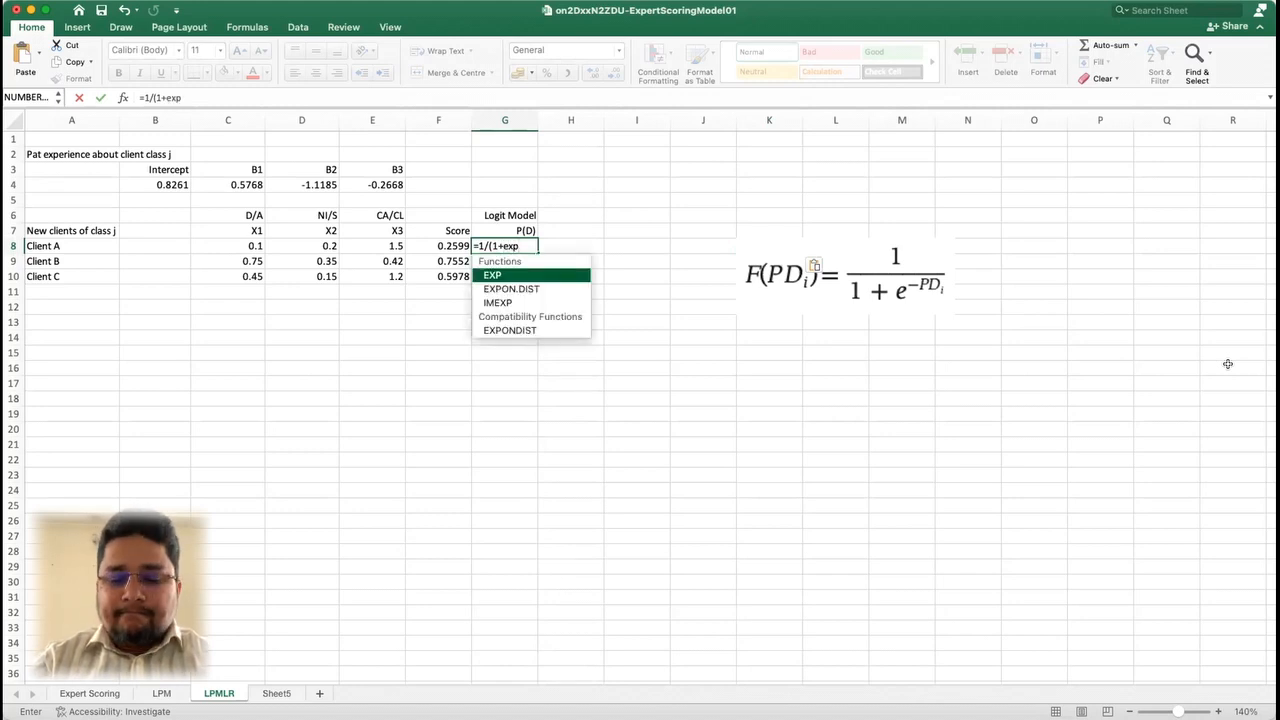
text(()
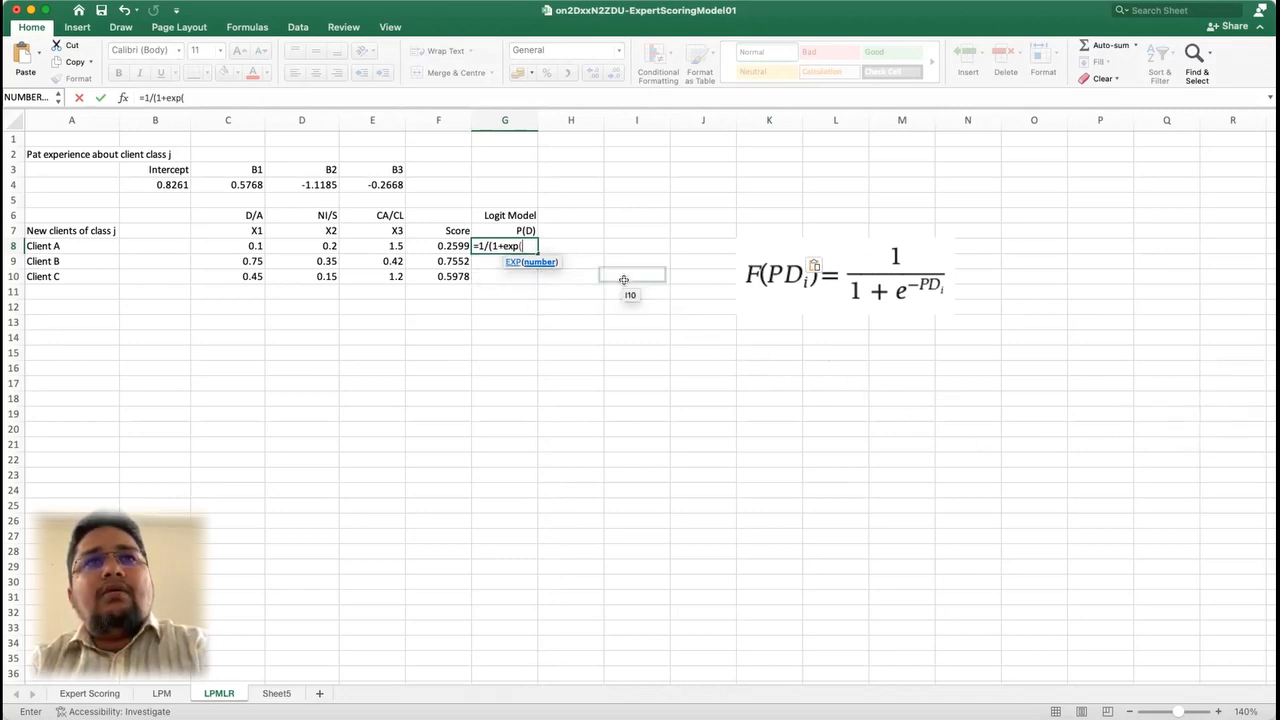
text(-)
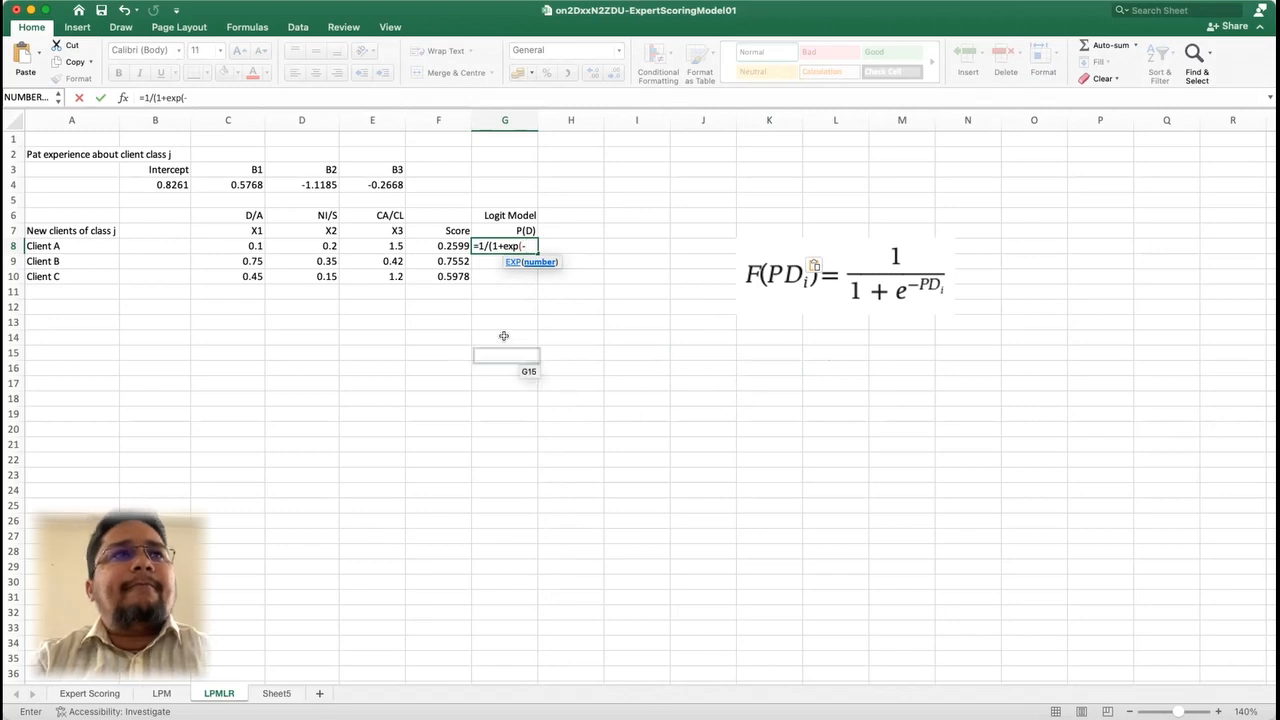
click(448, 245)
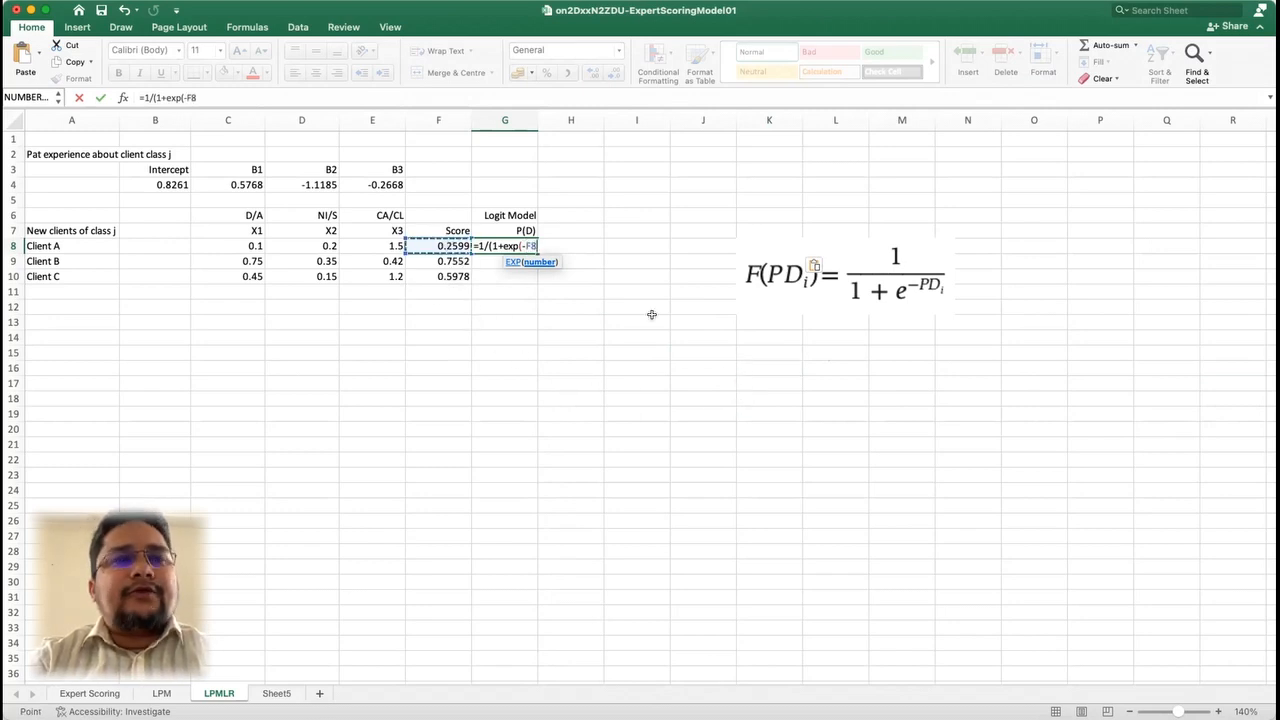
text())
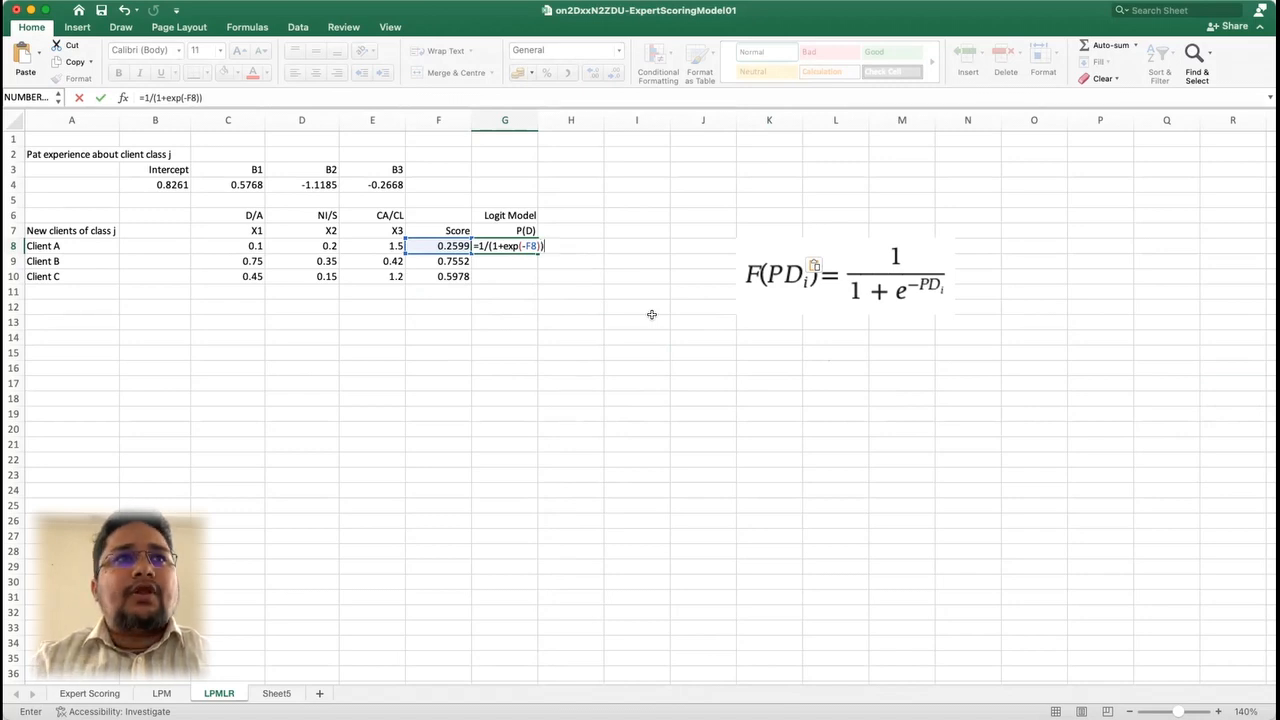
text())
key(Return)
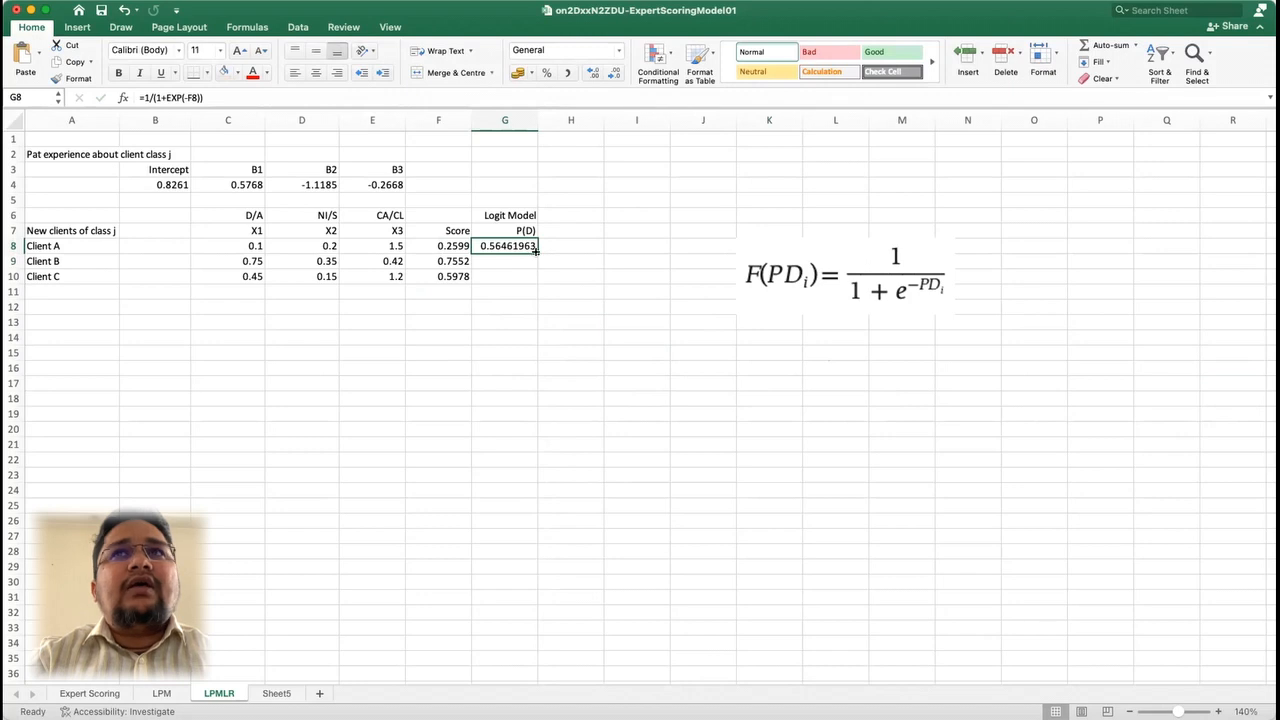
Step: Fill the P(D) formula from G8 down to G10 and show the probabilities with four decimal places
drag(535, 252, 534, 277)
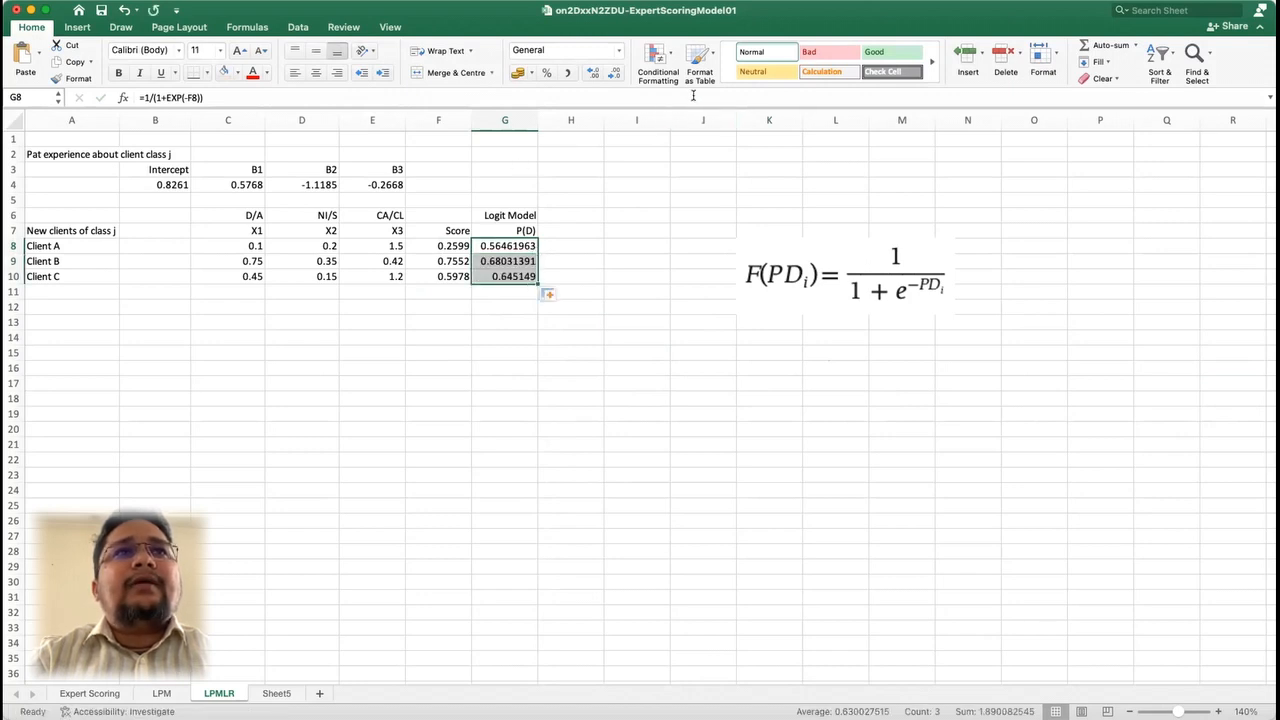
click(613, 76)
click(613, 76)
click(613, 76)
click(612, 76)
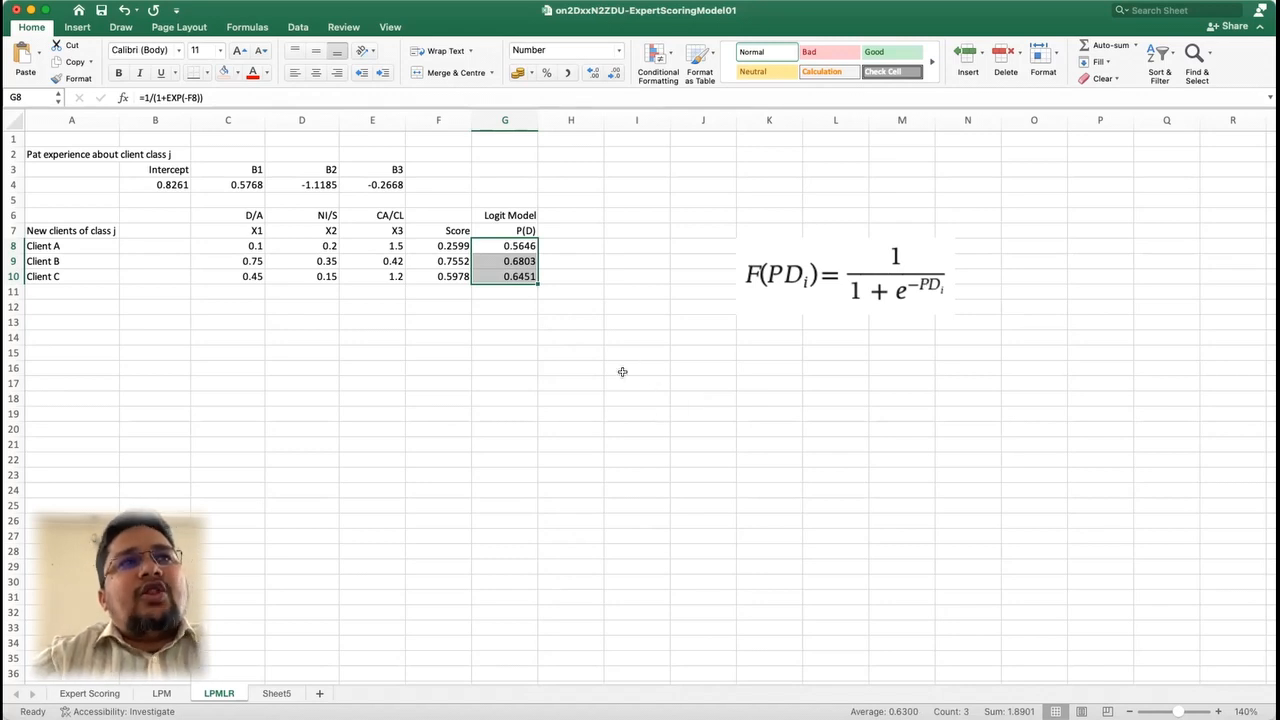
click(514, 348)
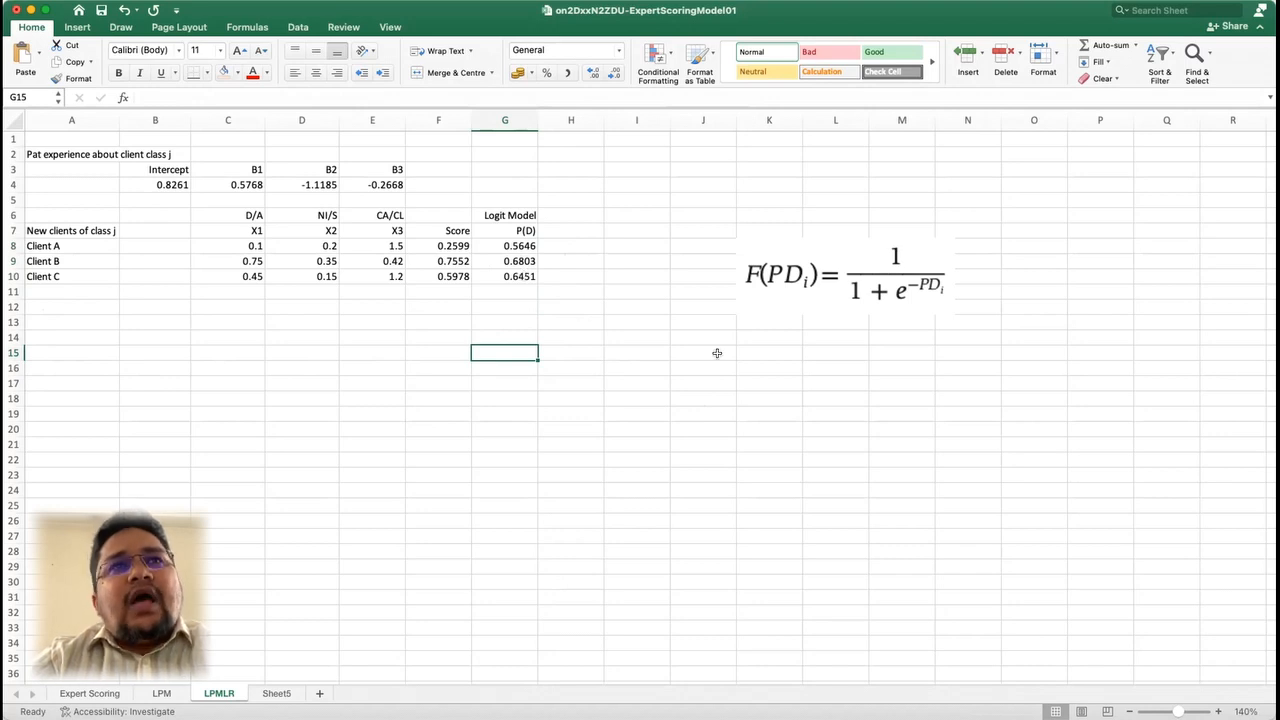
Step: Move the logistic function picture closer to the client table, with its upper corner in column I at about row 6
drag(816, 292, 666, 262)
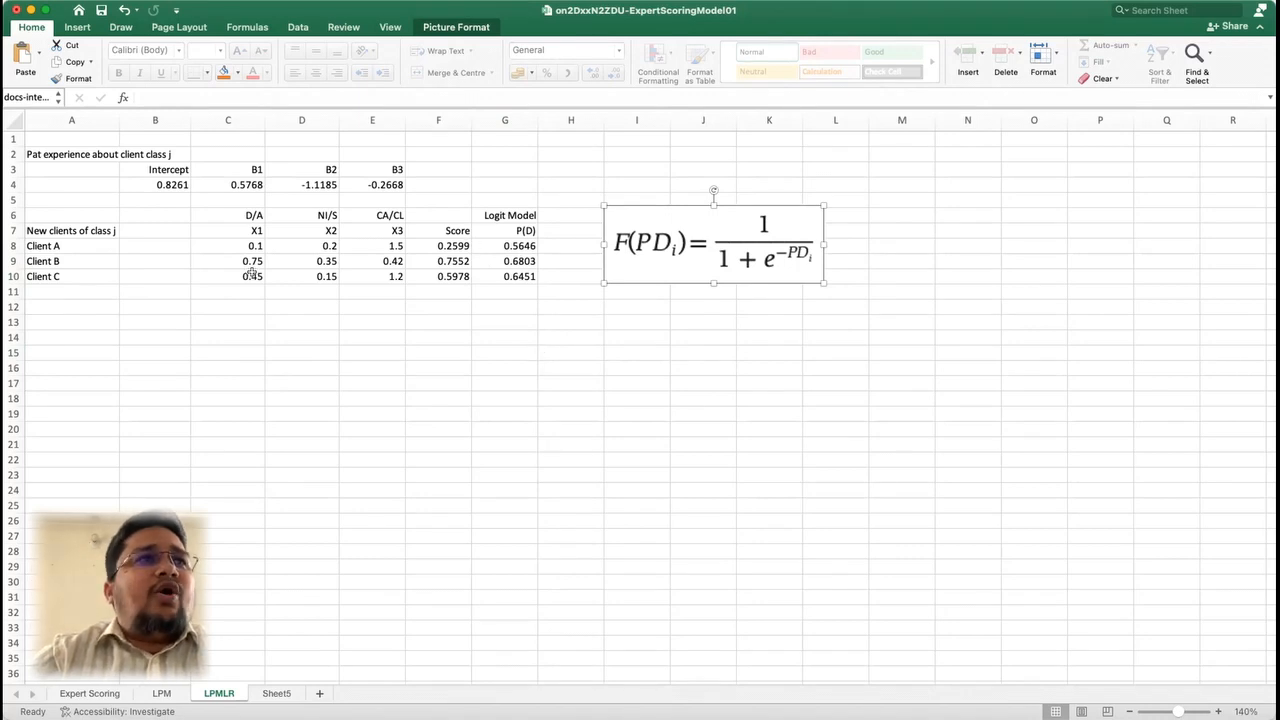
click(56, 245)
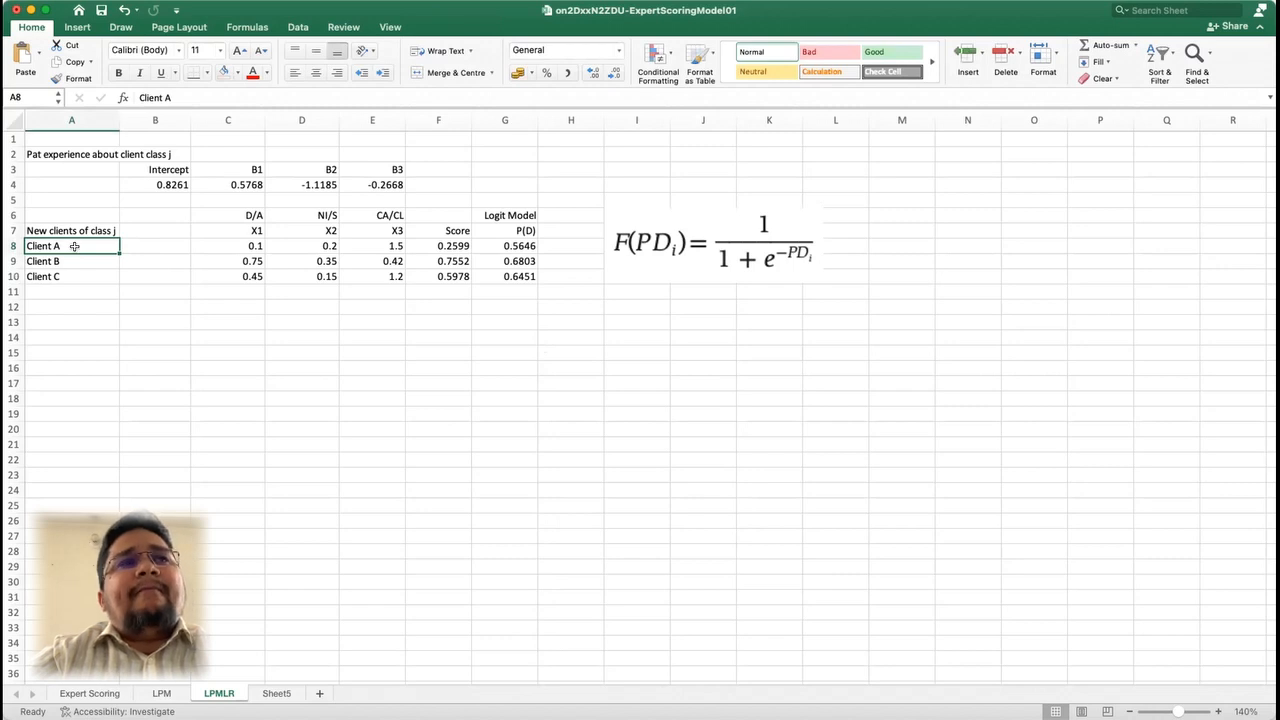
click(570, 334)
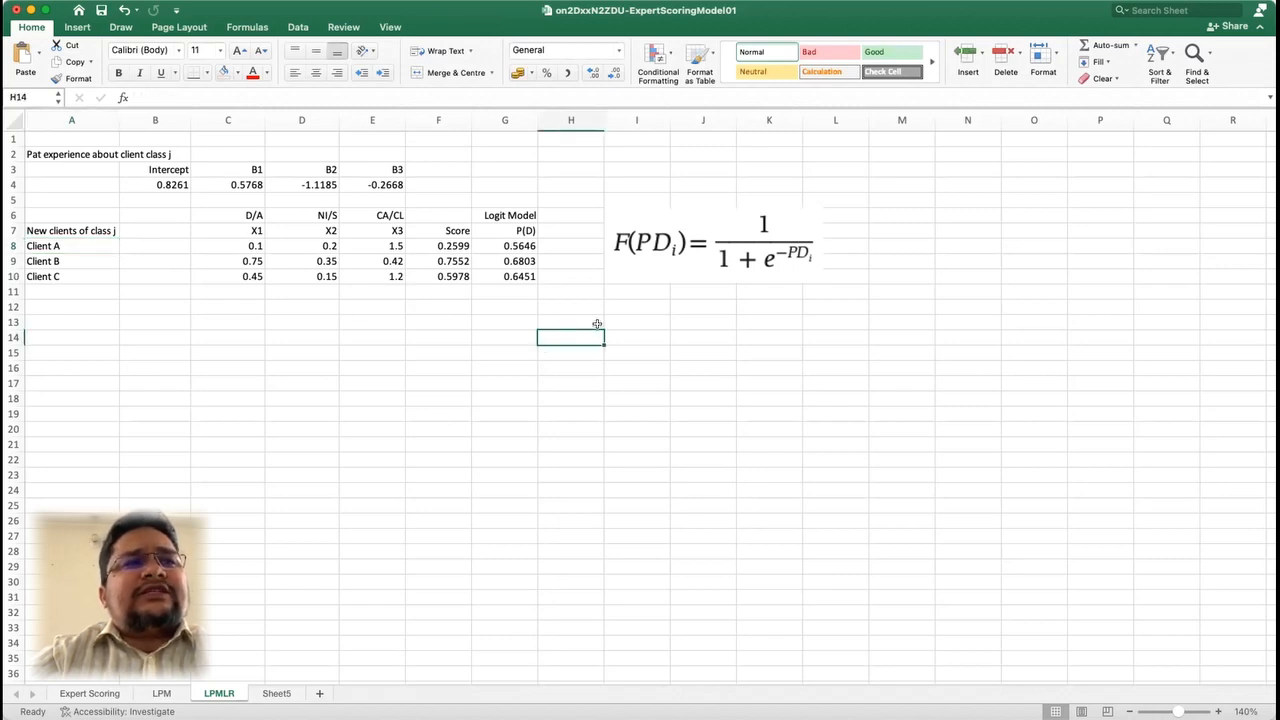